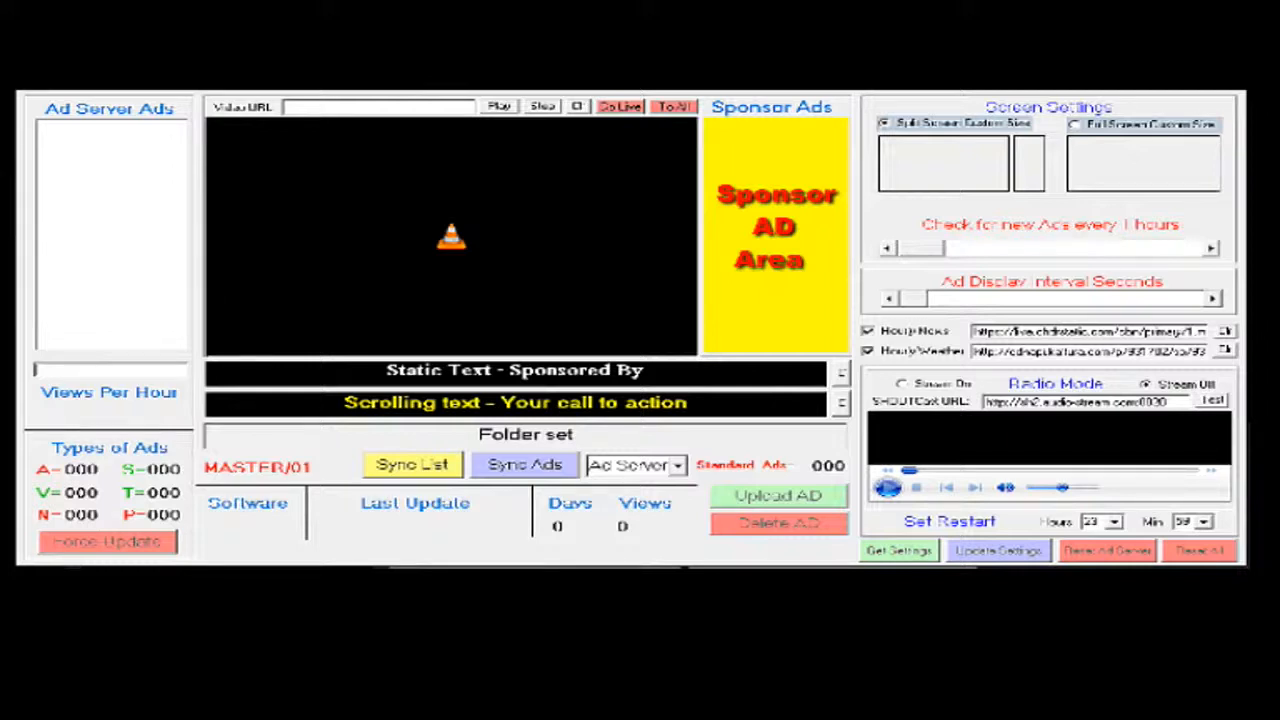
Step: Choose ad server 04 and sync its ad list
{"action": "left_click", "coordinate": [678, 466]}
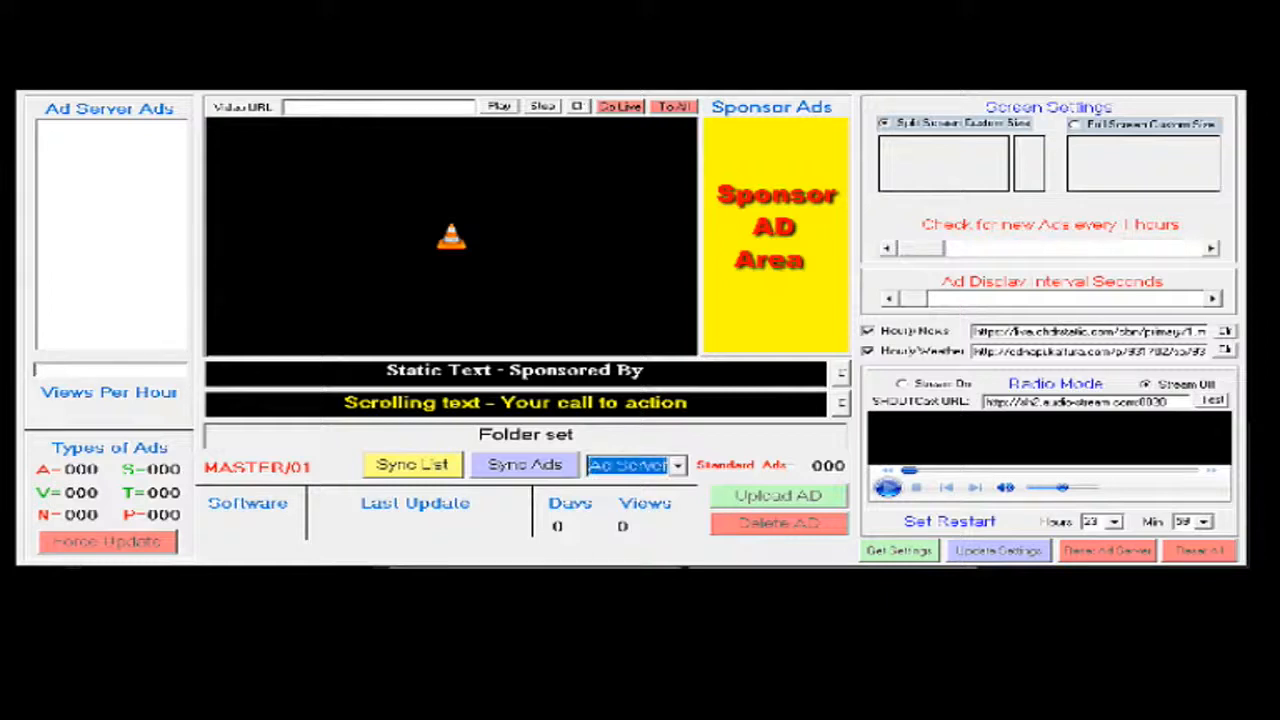
{"action": "left_click", "coordinate": [630, 525]}
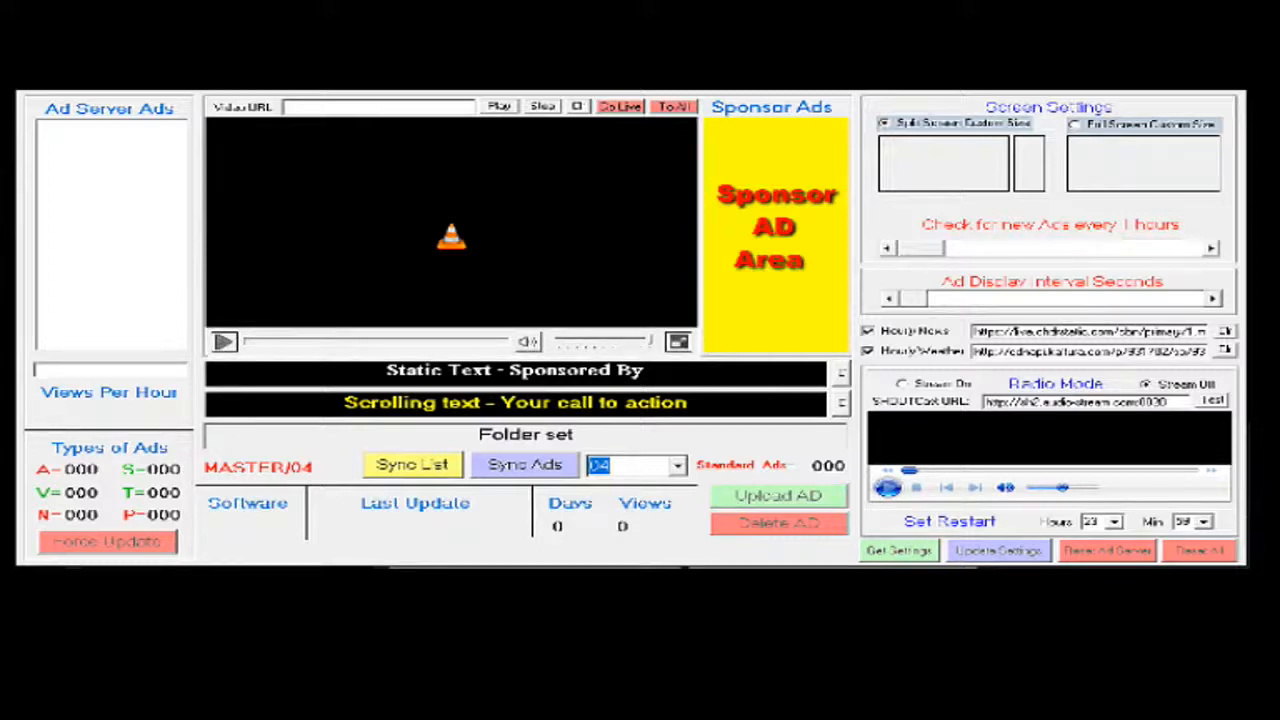
{"action": "left_click", "coordinate": [412, 465]}
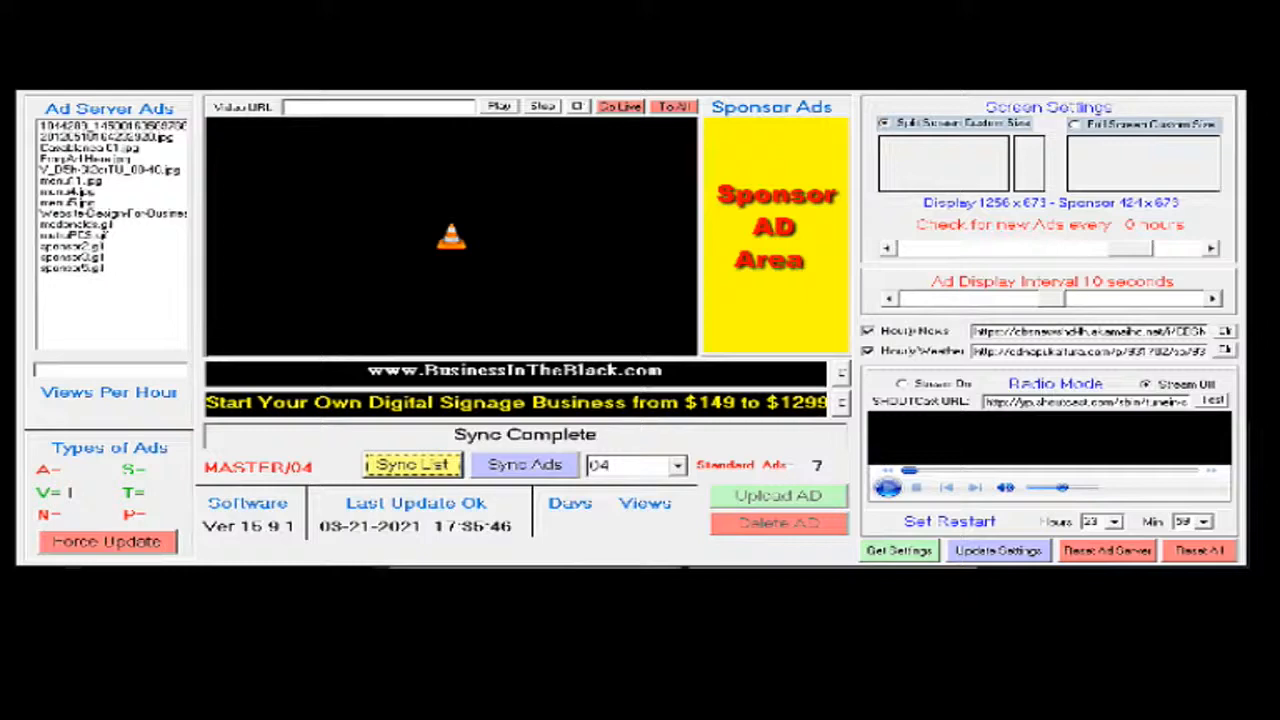
Step: Set the check for new ads to every 1 hour and the ad display interval to 6 seconds, and update the server settings
{"action": "left_click_drag", "start_coordinate": [1130, 248], "coordinate": [920, 248]}
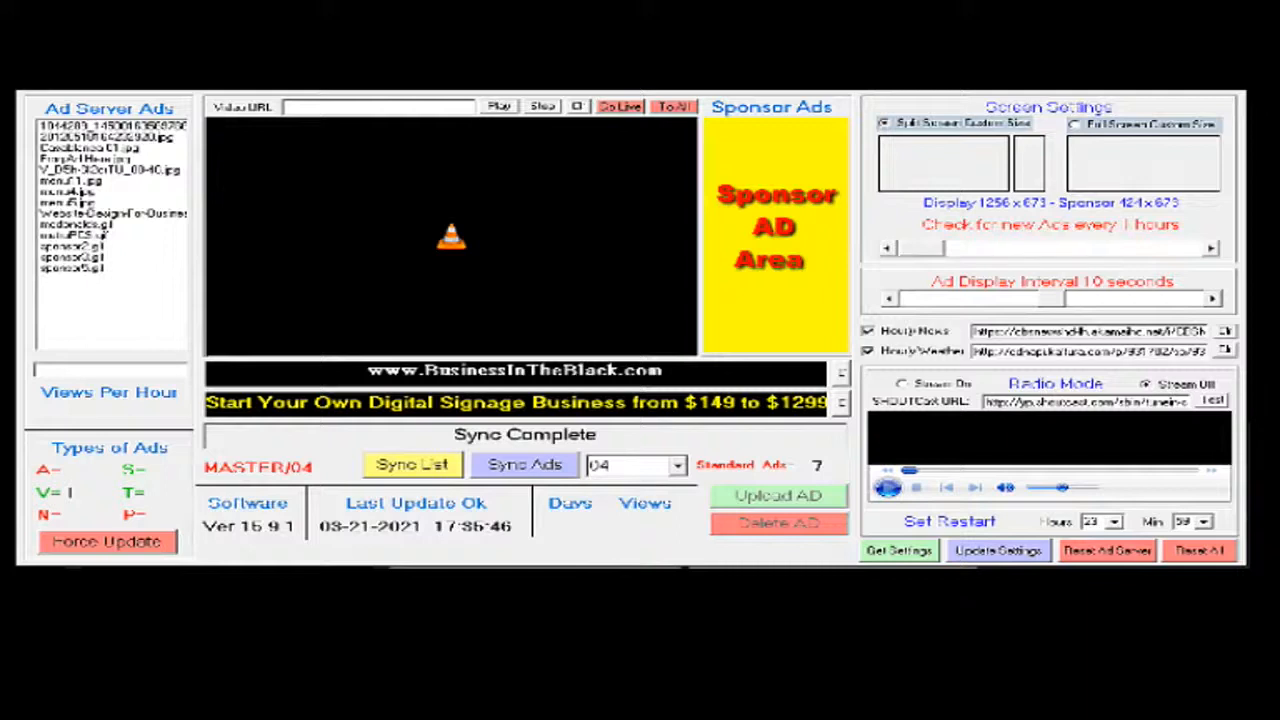
{"action": "left_click_drag", "start_coordinate": [1052, 298], "coordinate": [914, 298]}
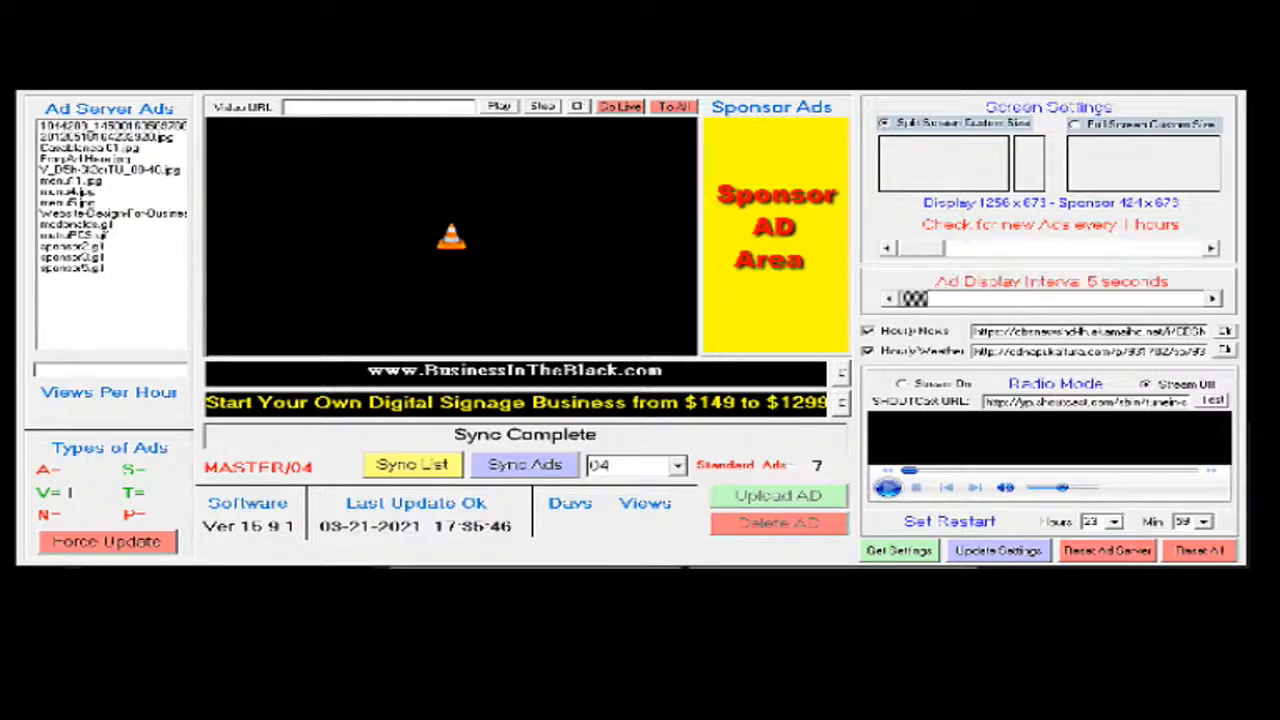
{"action": "left_click", "coordinate": [1213, 298]}
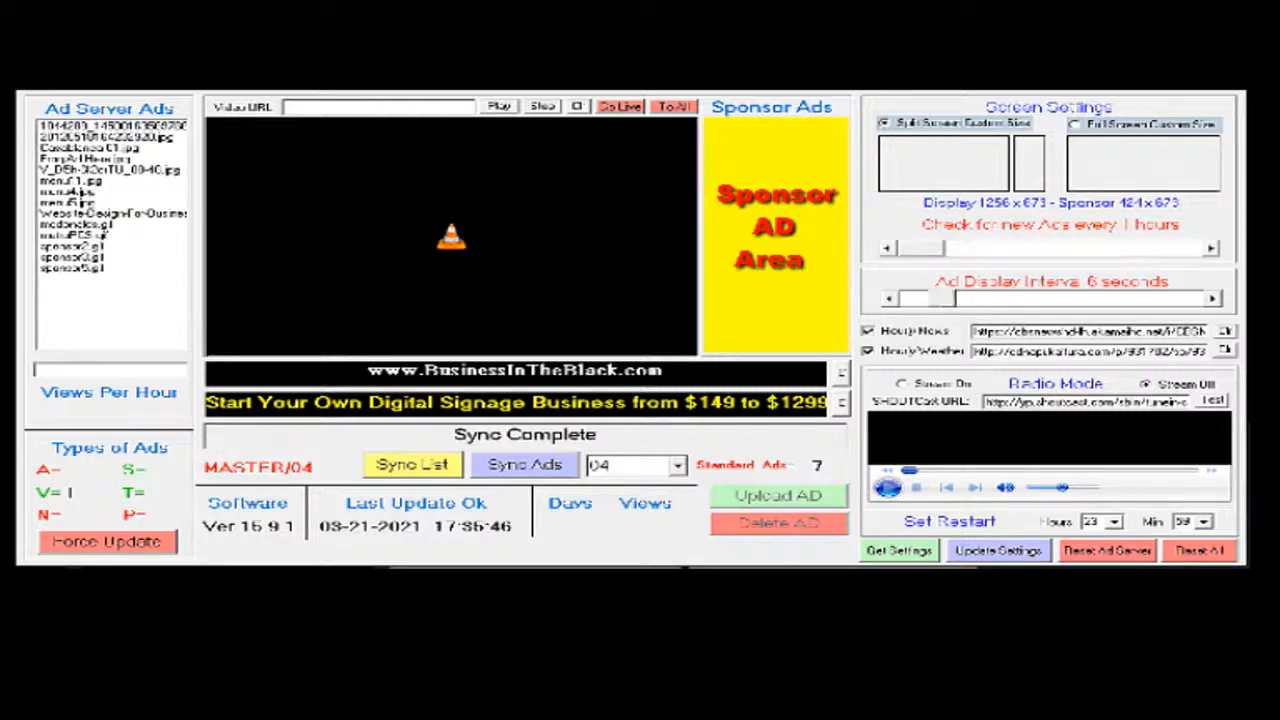
{"action": "left_click", "coordinate": [999, 551]}
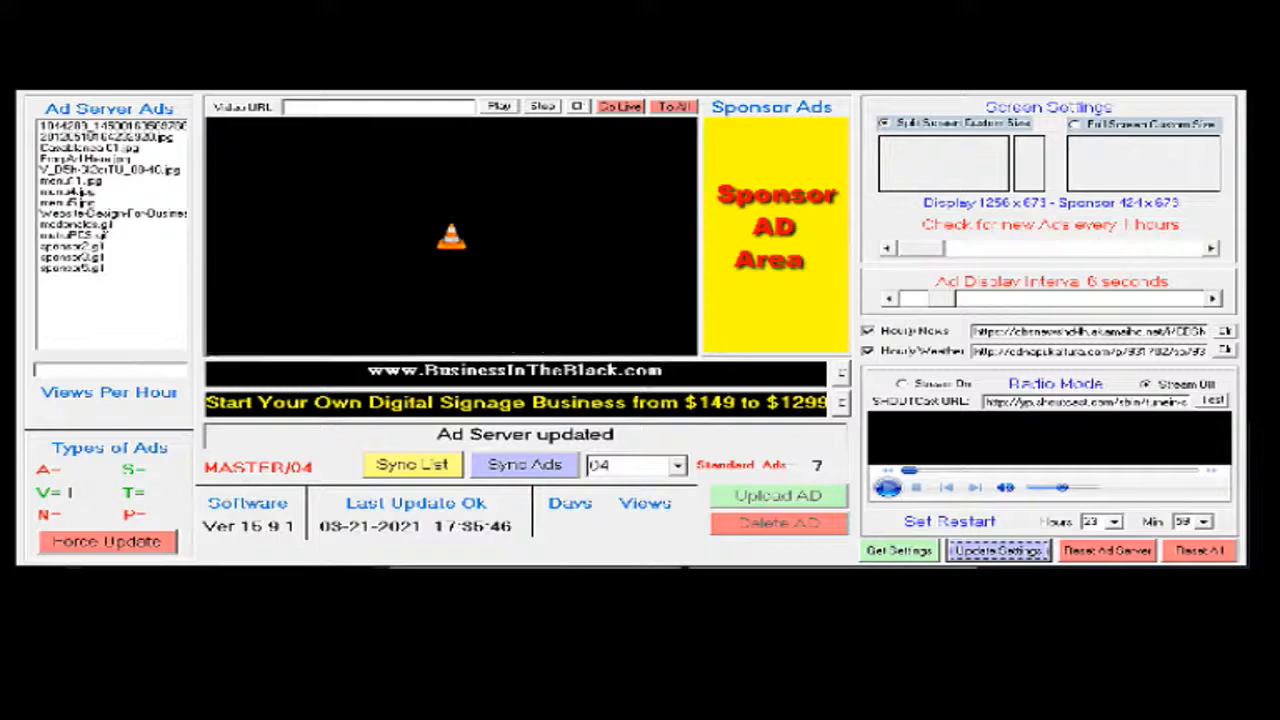
Step: Sync the ad files of server 04, and preview the sponsor GIF ads and the second ad in the list
{"action": "left_click", "coordinate": [112, 126]}
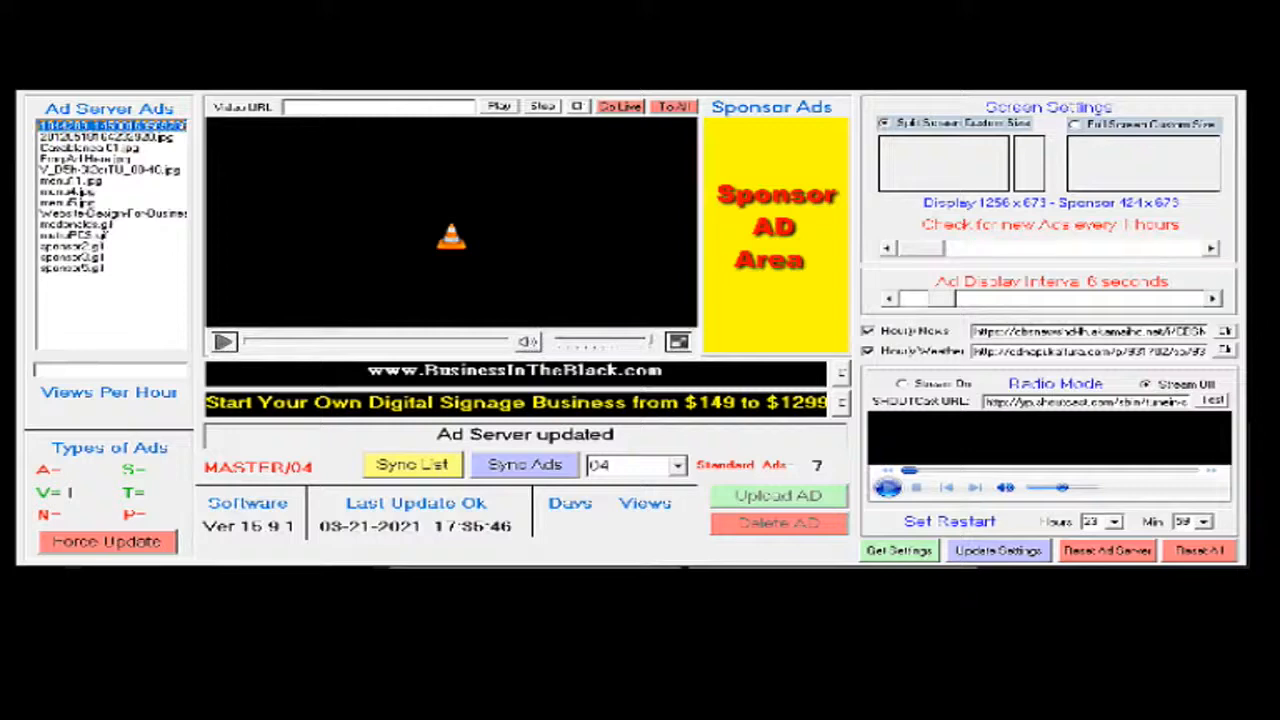
{"action": "left_click", "coordinate": [525, 465]}
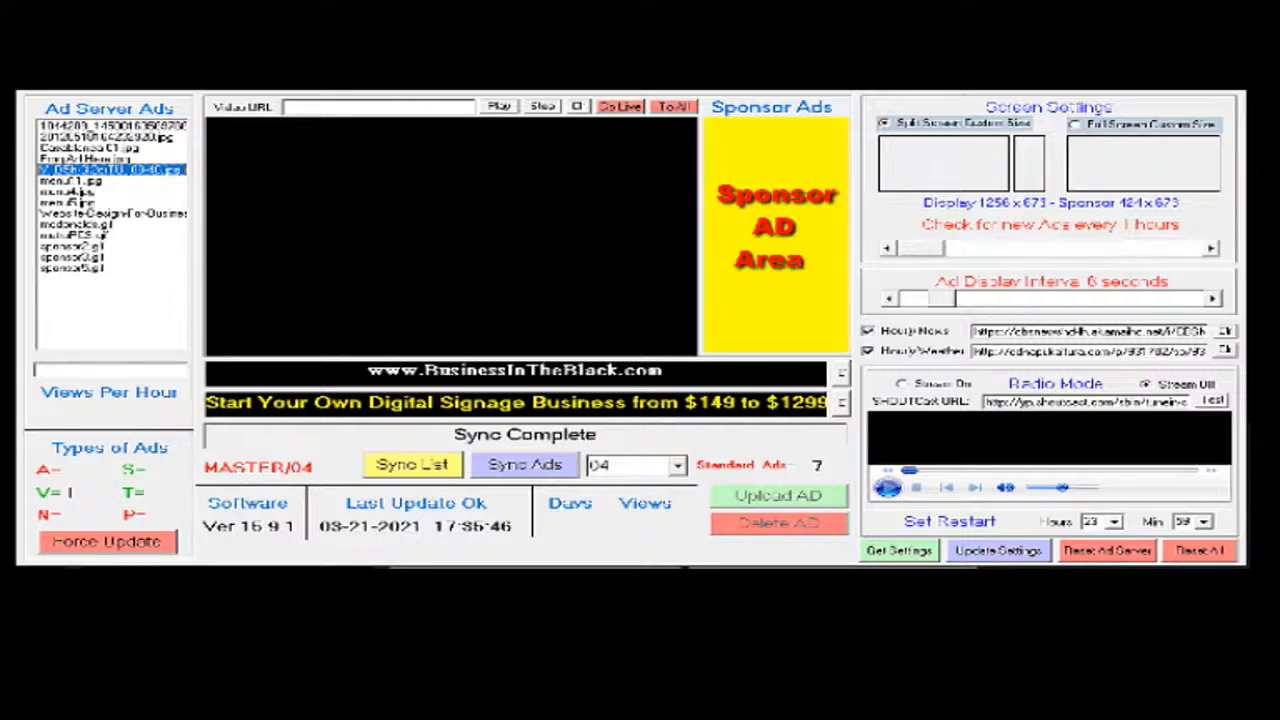
{"action": "left_click", "coordinate": [75, 235]}
{"action": "left_click", "coordinate": [72, 246]}
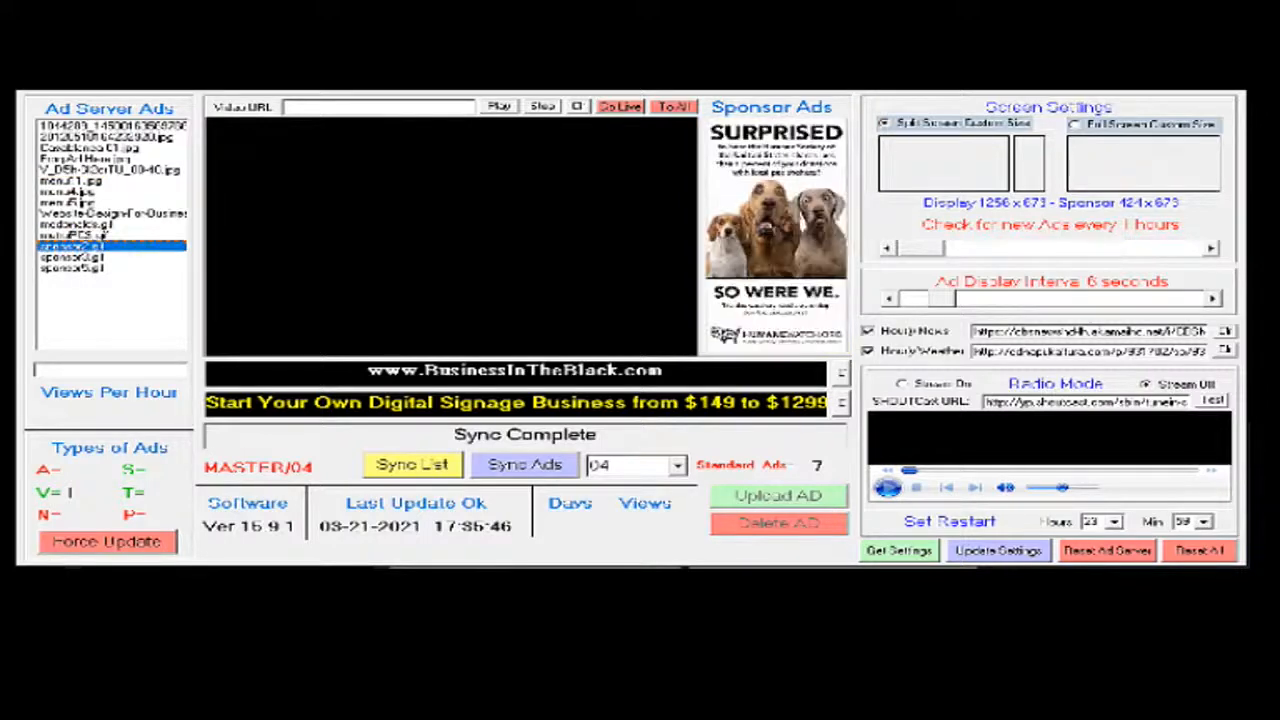
{"action": "left_click", "coordinate": [72, 257]}
{"action": "left_click", "coordinate": [72, 268]}
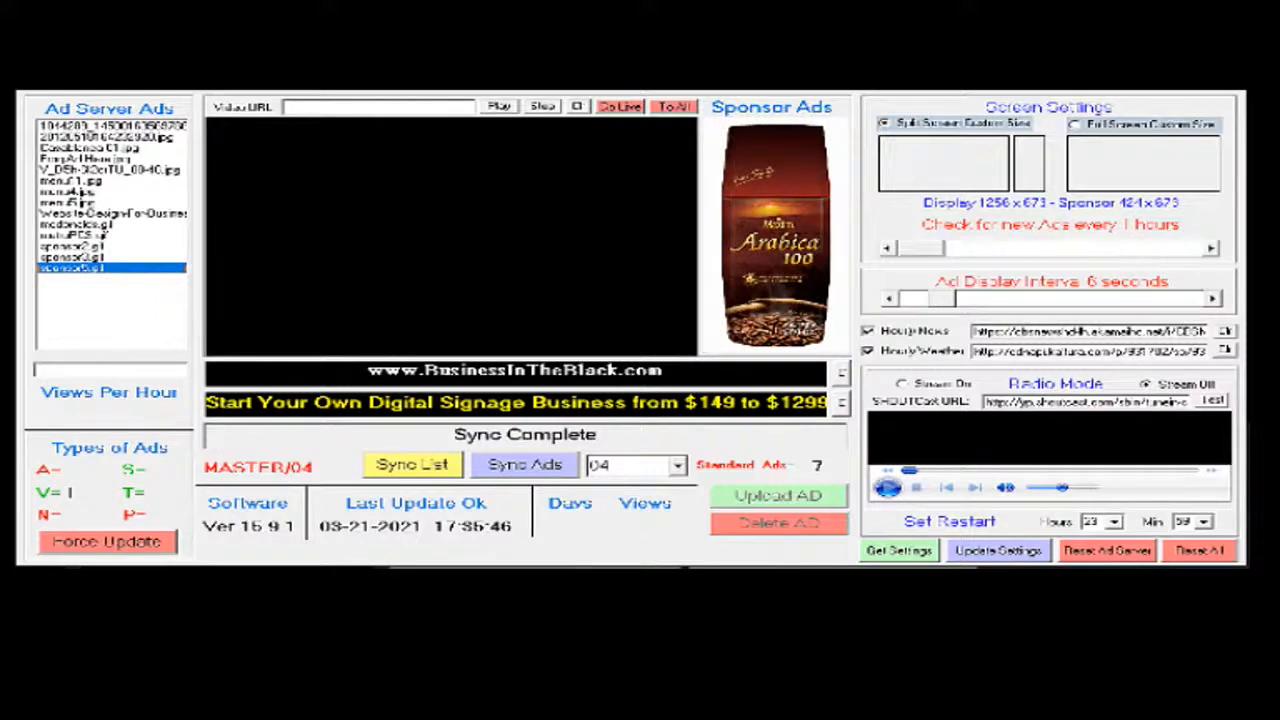
{"action": "left_click", "coordinate": [106, 137]}
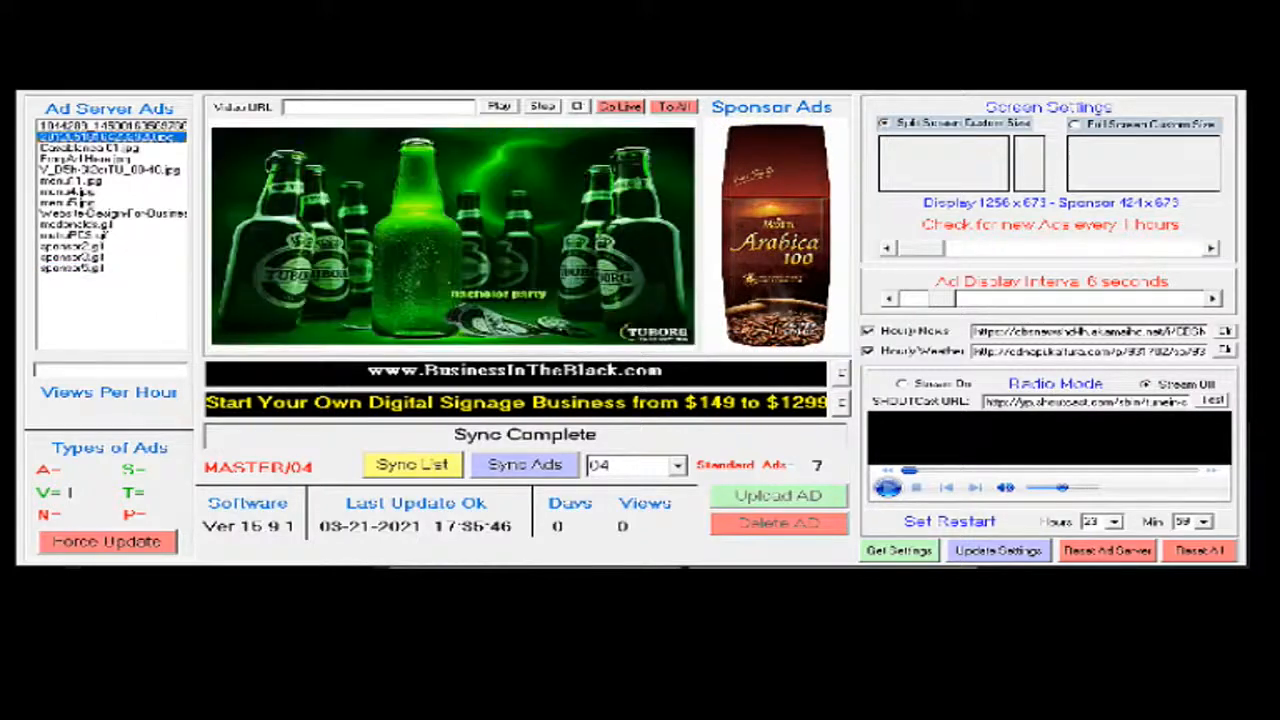
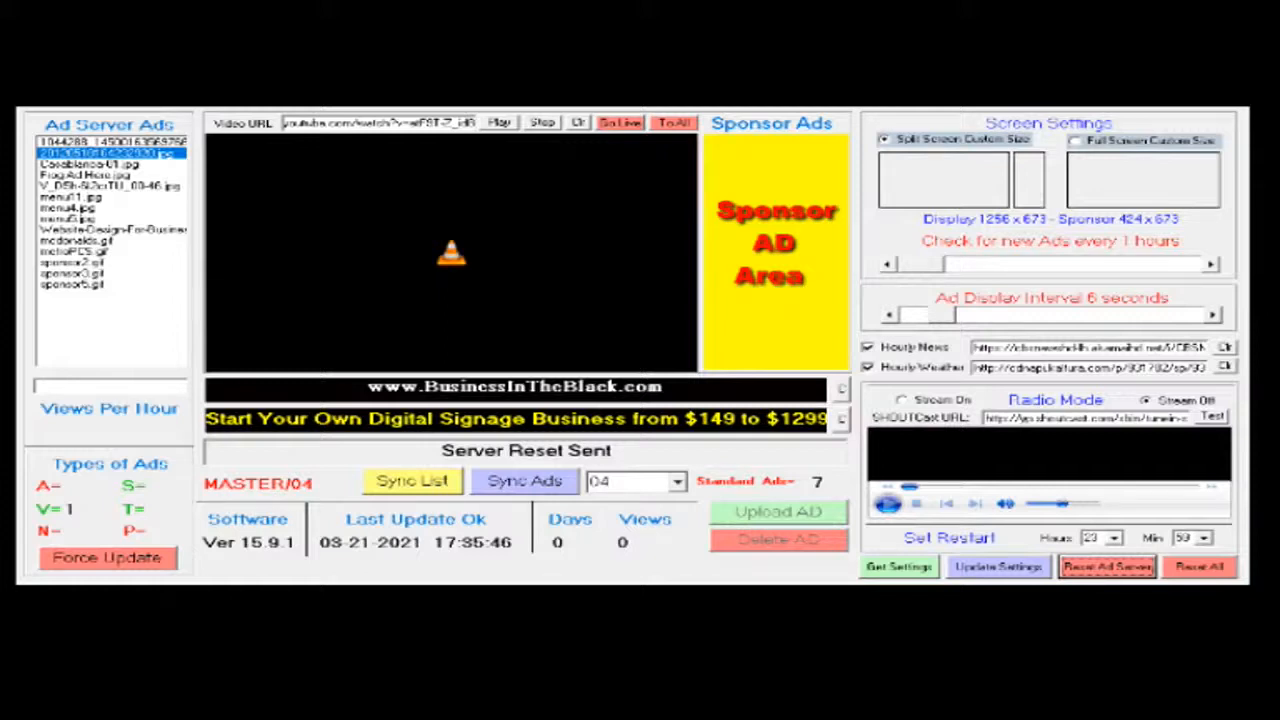
Step: Turn off Hourly News and Hourly Weather, and test the SHOUTcast stream already entered under Radio Mode
{"action": "left_click", "coordinate": [868, 348]}
{"action": "left_click", "coordinate": [868, 367]}
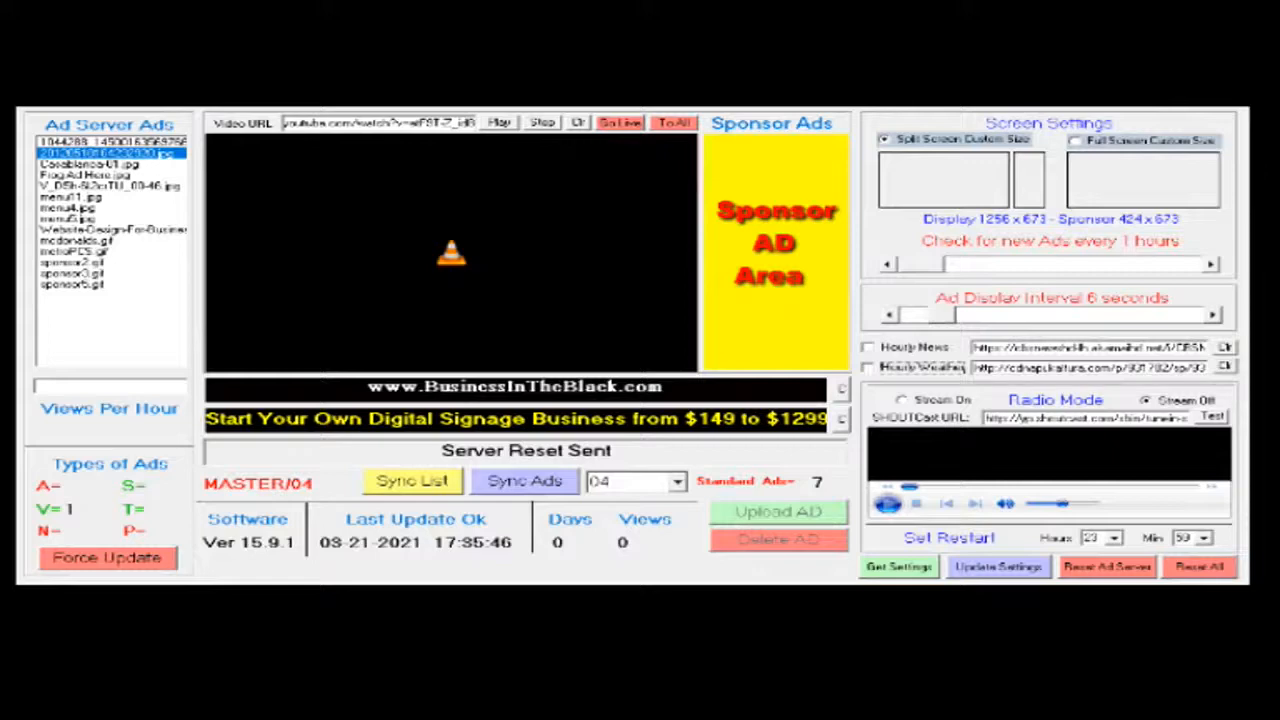
{"action": "left_click", "coordinate": [1212, 416]}
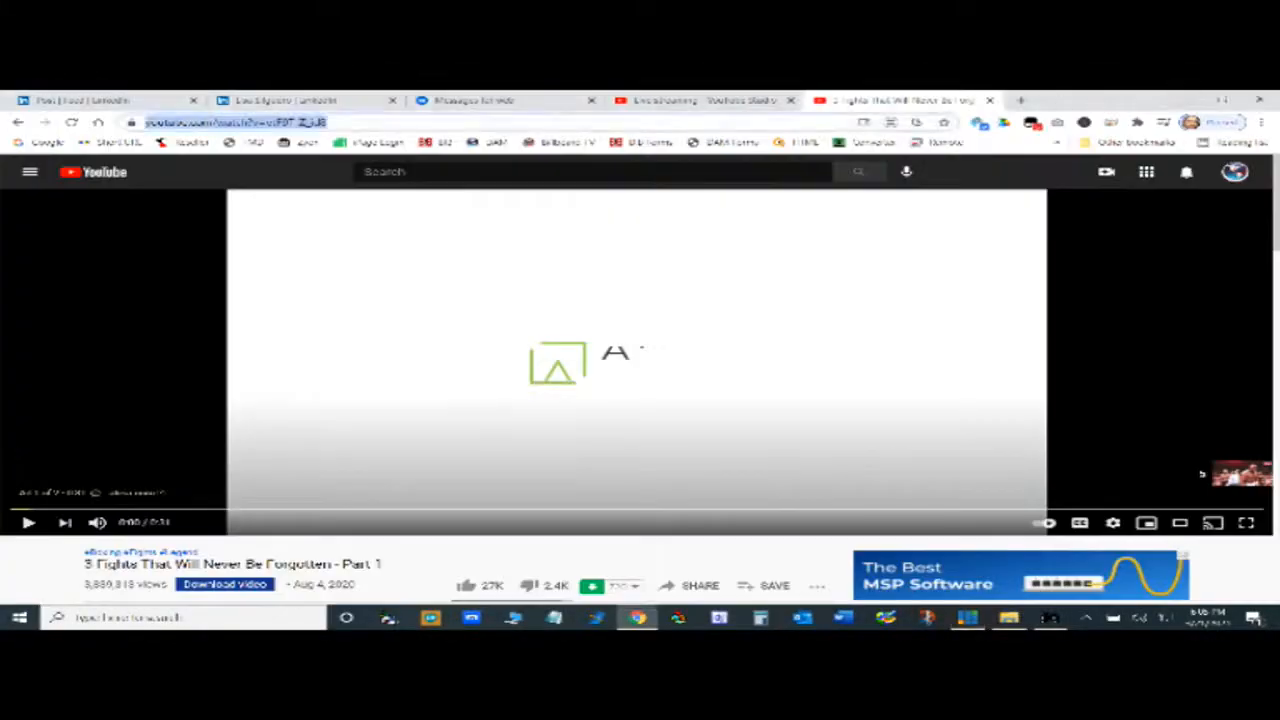
Step: Search the web for shoutcast in Chrome and open the Search page of the SHOUTcast directory
{"action": "left_click", "coordinate": [429, 122]}
{"action": "left_click_drag", "start_coordinate": [429, 122], "coordinate": [35, 125]}
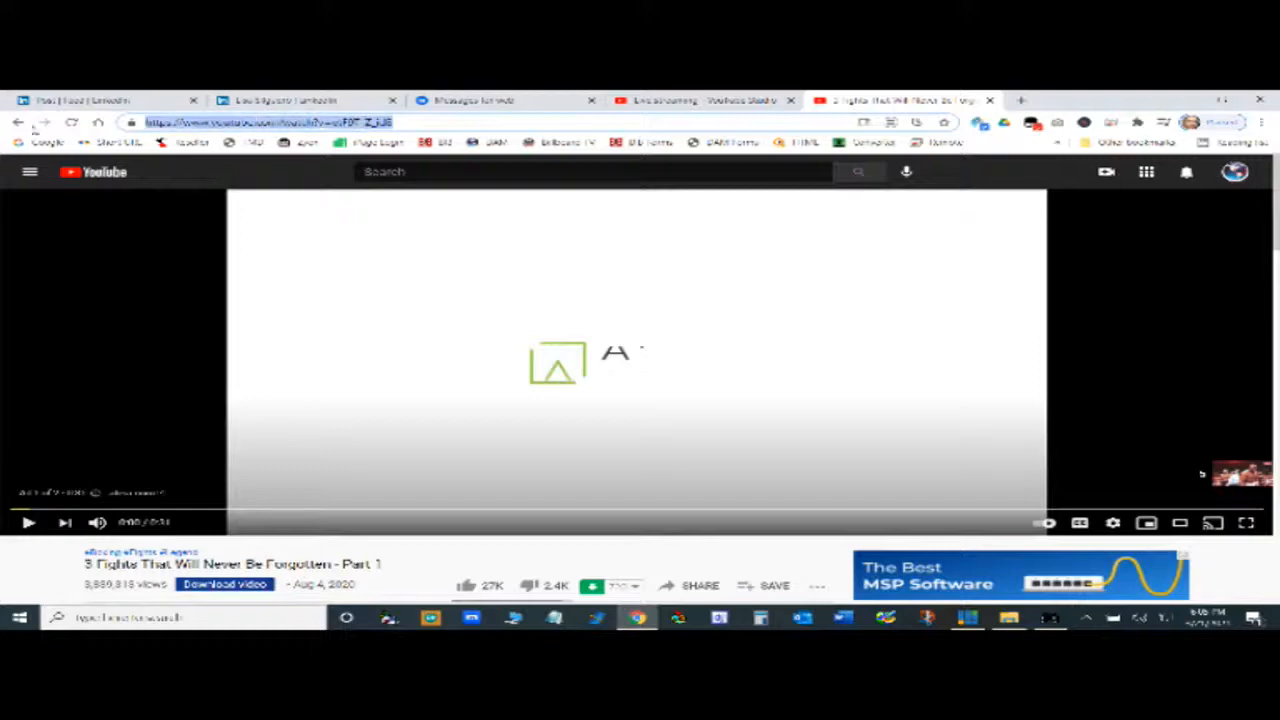
{"action": "type", "text": "shoutcast"}
{"action": "key", "text": "Return"}
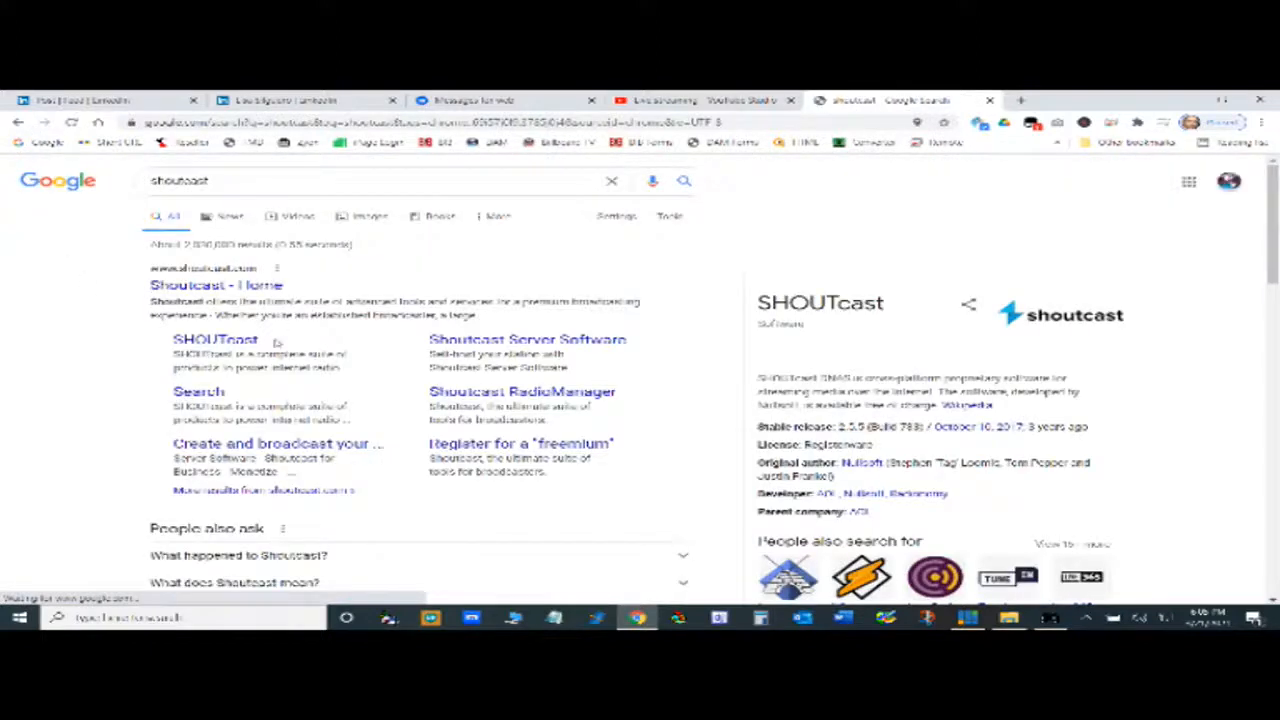
{"action": "left_click", "coordinate": [203, 397]}
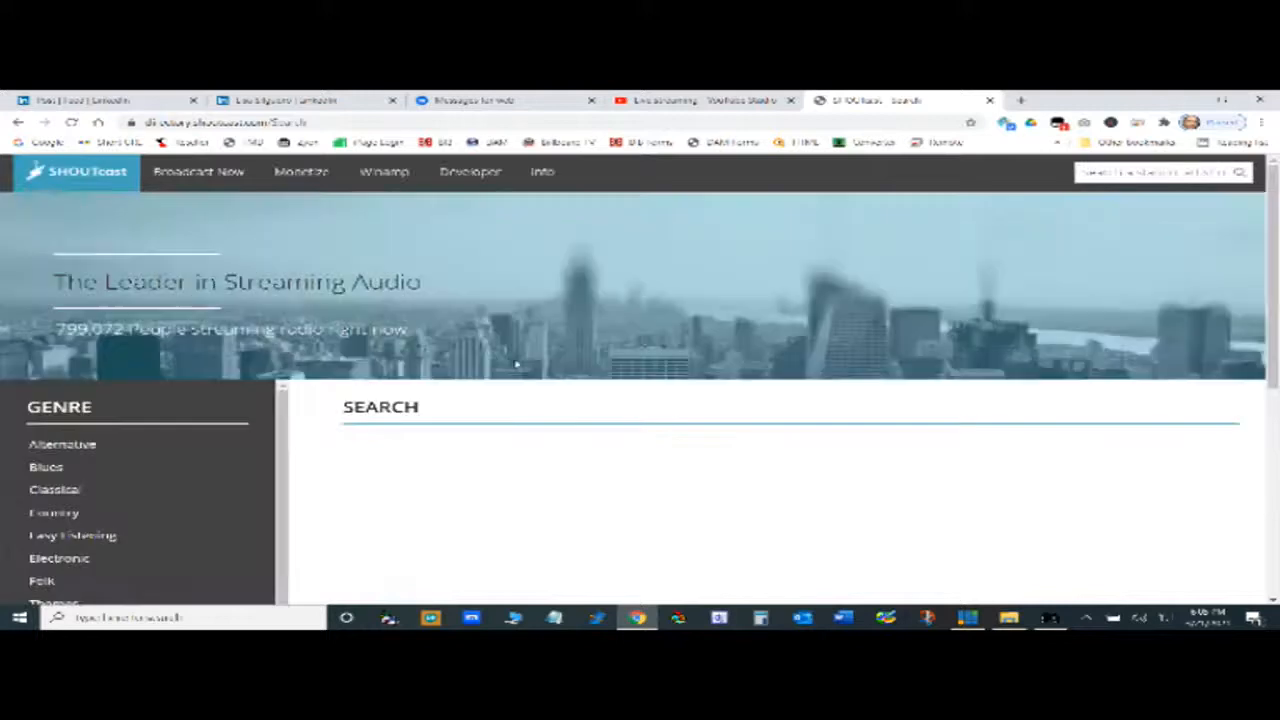
Step: Browse the SHOUTcast genres and list the stations of the Classical subgenre Modern
{"action": "scroll", "coordinate": [118, 465], "scroll_direction": "down", "scroll_amount": 2}
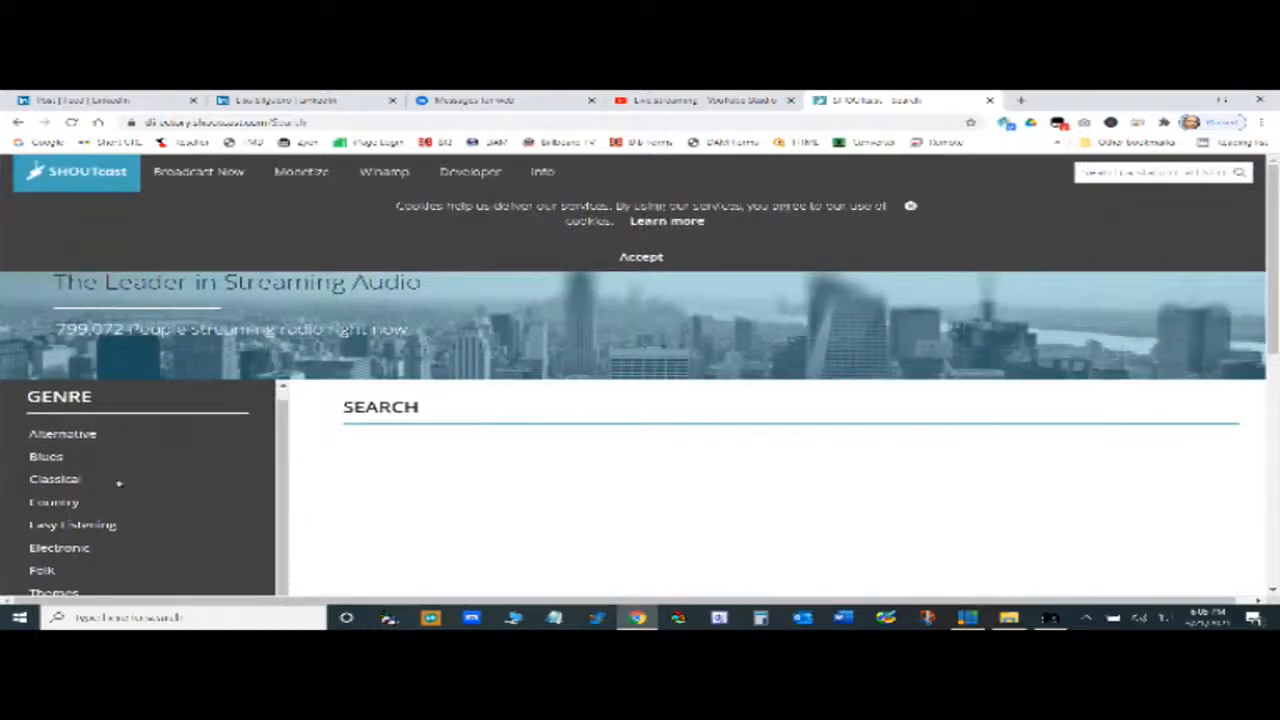
{"action": "scroll", "coordinate": [100, 517], "scroll_direction": "down", "scroll_amount": 4}
{"action": "scroll", "coordinate": [100, 512], "scroll_direction": "up", "scroll_amount": 5}
{"action": "scroll", "coordinate": [104, 506], "scroll_direction": "down", "scroll_amount": 2}
{"action": "scroll", "coordinate": [106, 505], "scroll_direction": "down", "scroll_amount": 5}
{"action": "scroll", "coordinate": [104, 506], "scroll_direction": "up", "scroll_amount": 6}
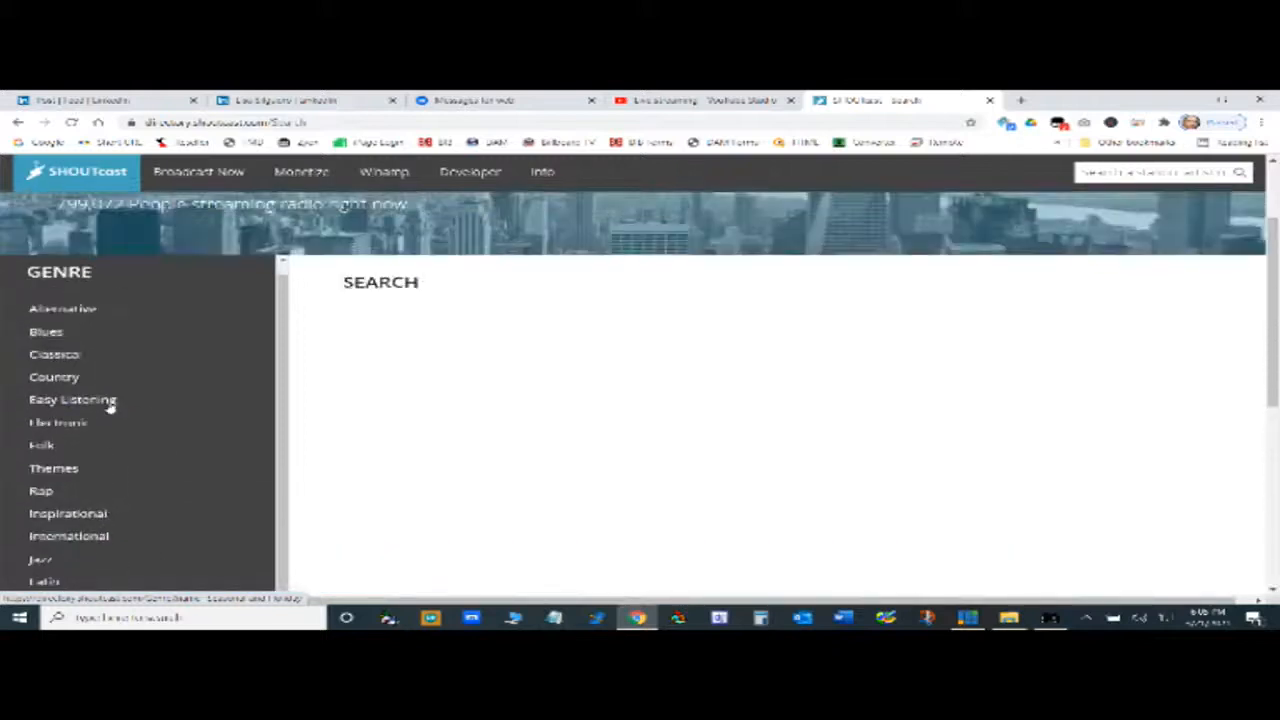
{"action": "left_click", "coordinate": [60, 358]}
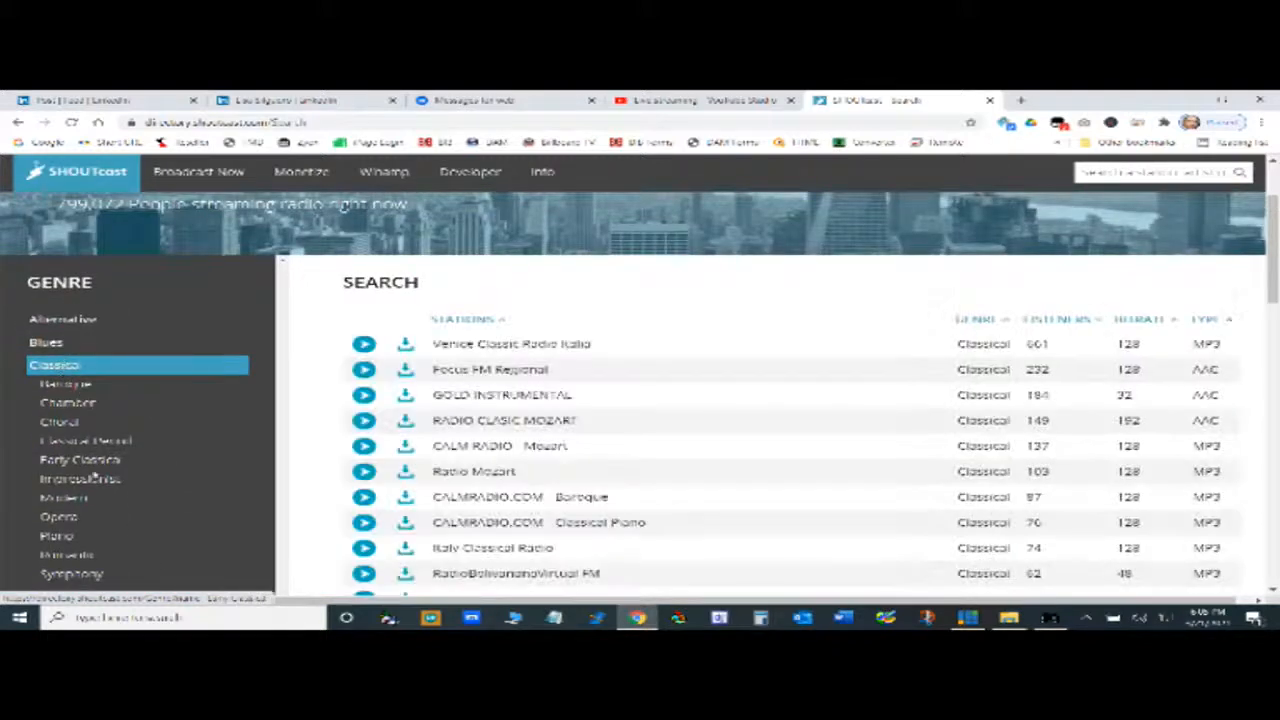
{"action": "left_click", "coordinate": [72, 500]}
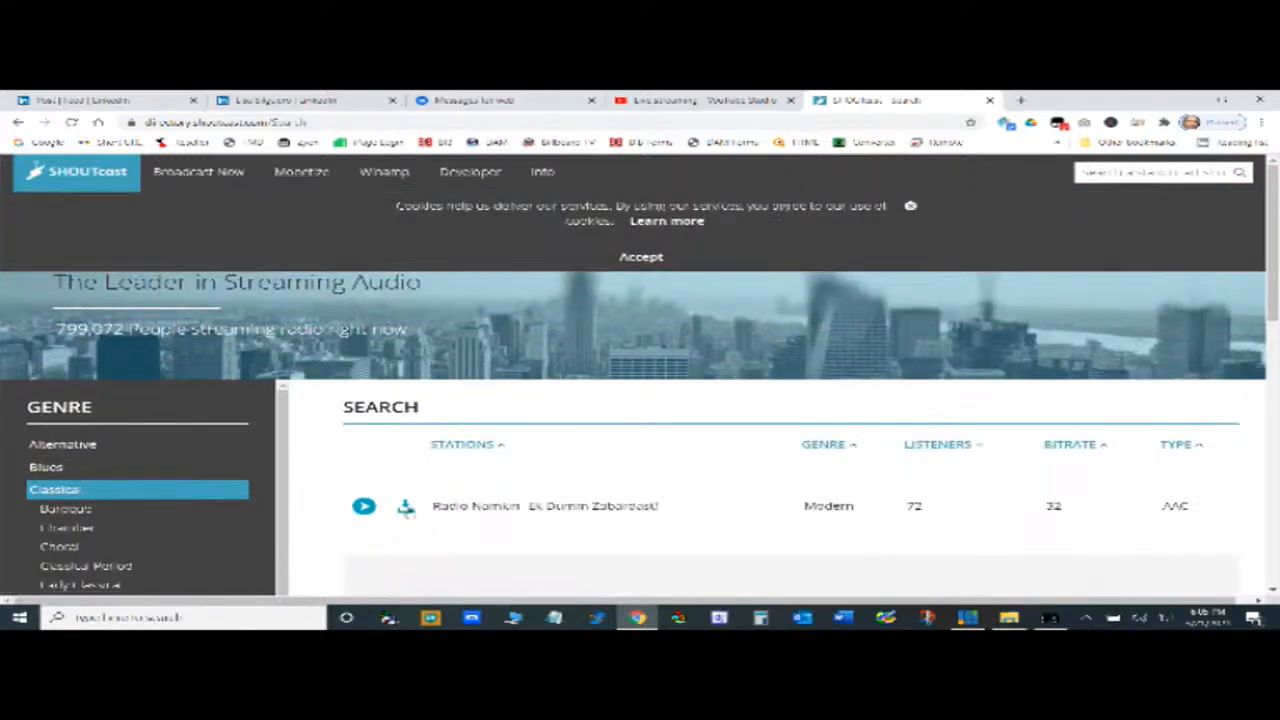
Step: Copy the Winamp (.pls) download link address of the first station, Radio Namkin
{"action": "scroll", "coordinate": [535, 449], "scroll_direction": "down", "scroll_amount": 2}
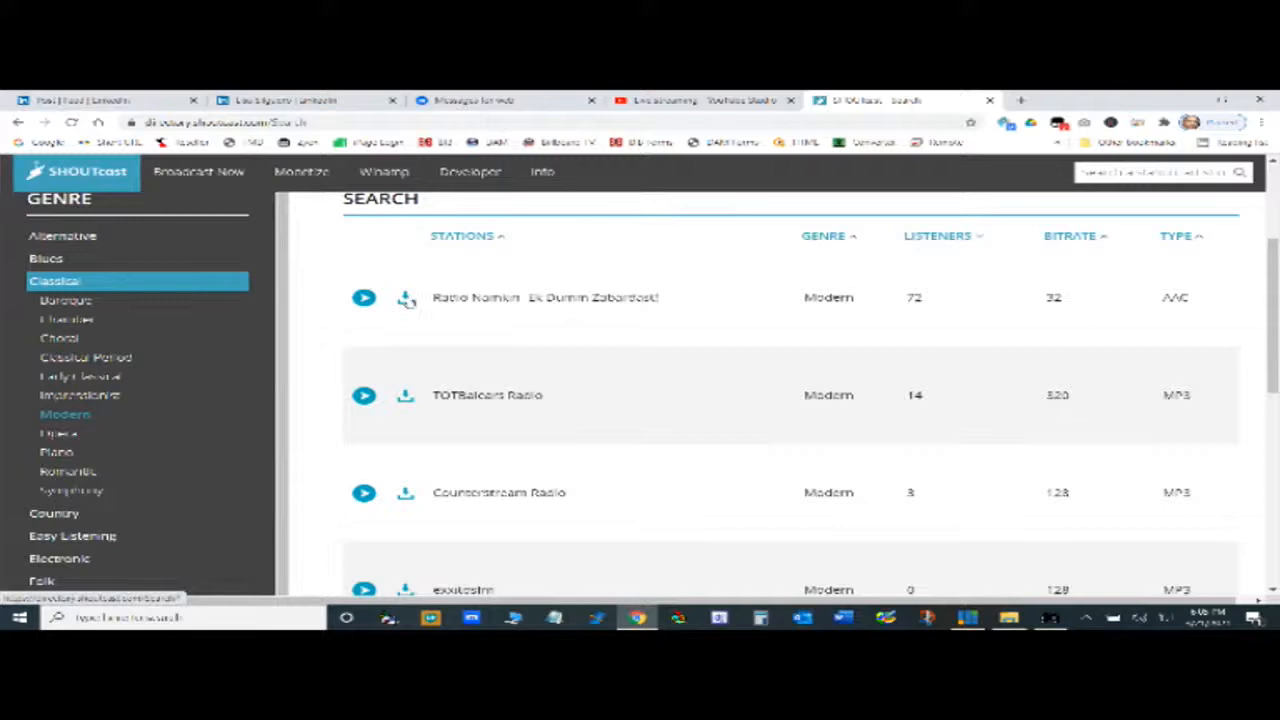
{"action": "left_click", "coordinate": [406, 300]}
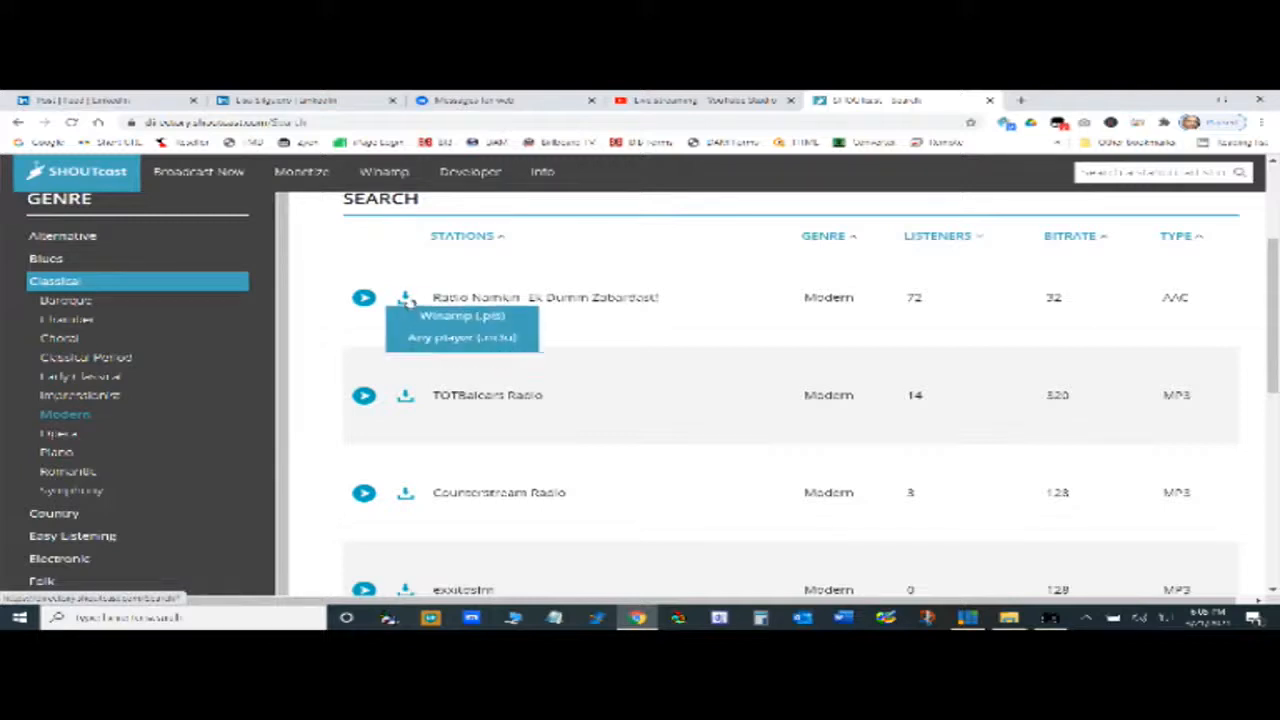
{"action": "right_click", "coordinate": [463, 319]}
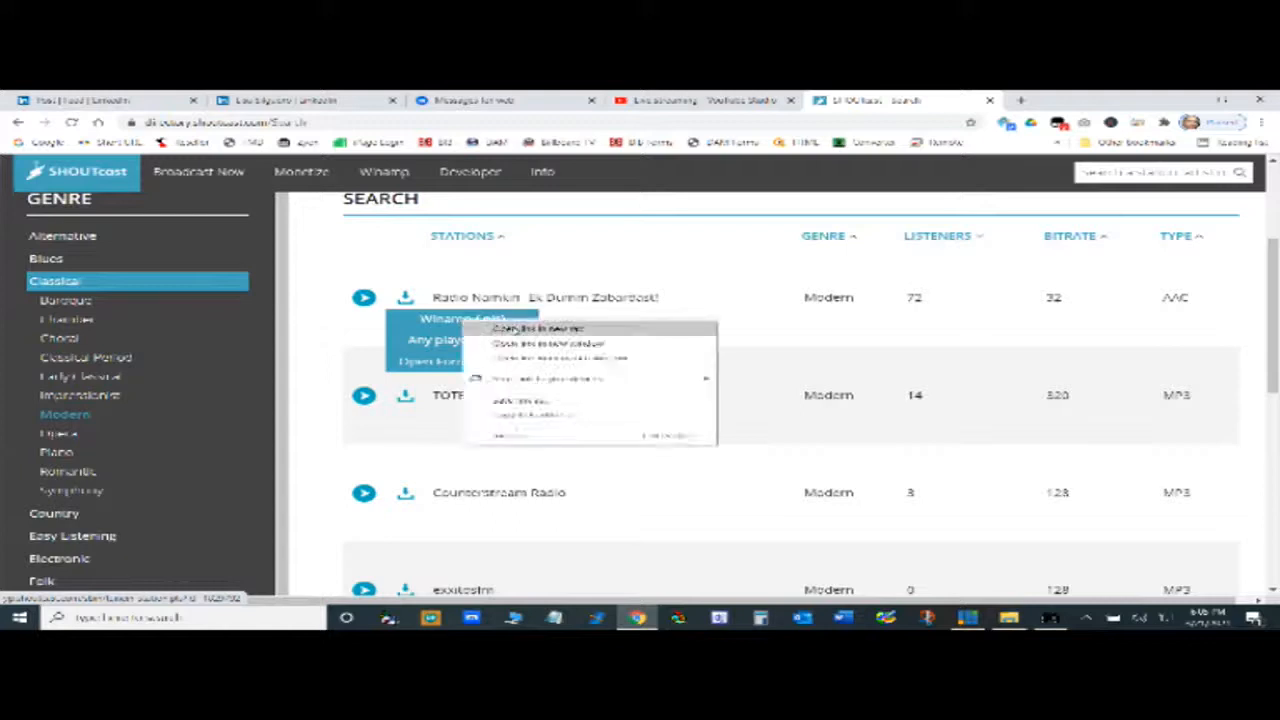
{"action": "left_click", "coordinate": [527, 414]}
Step: Paste the station link into the Notepad document, copy the complete URL from it, and minimize Notepad
{"action": "left_click", "coordinate": [554, 617]}
{"action": "right_click", "coordinate": [603, 316]}
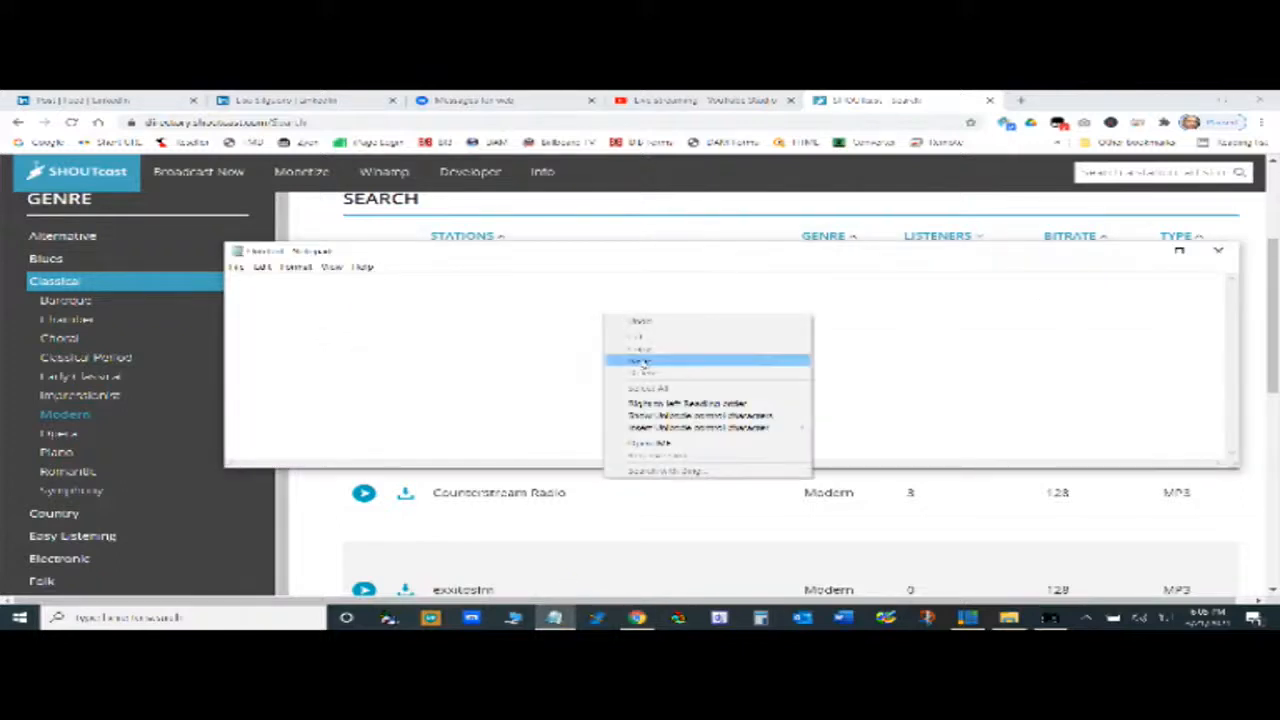
{"action": "left_click", "coordinate": [640, 362]}
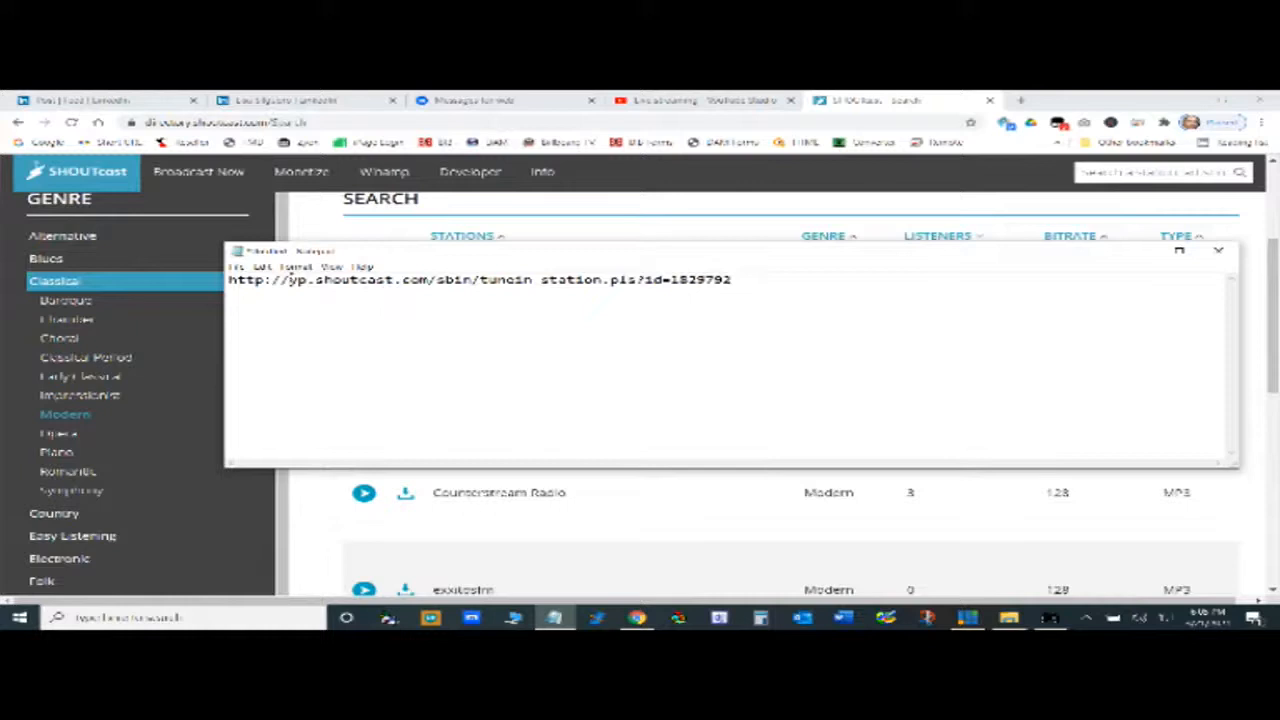
{"action": "left_click_drag", "start_coordinate": [733, 280], "coordinate": [201, 287]}
{"action": "right_click", "coordinate": [275, 281]}
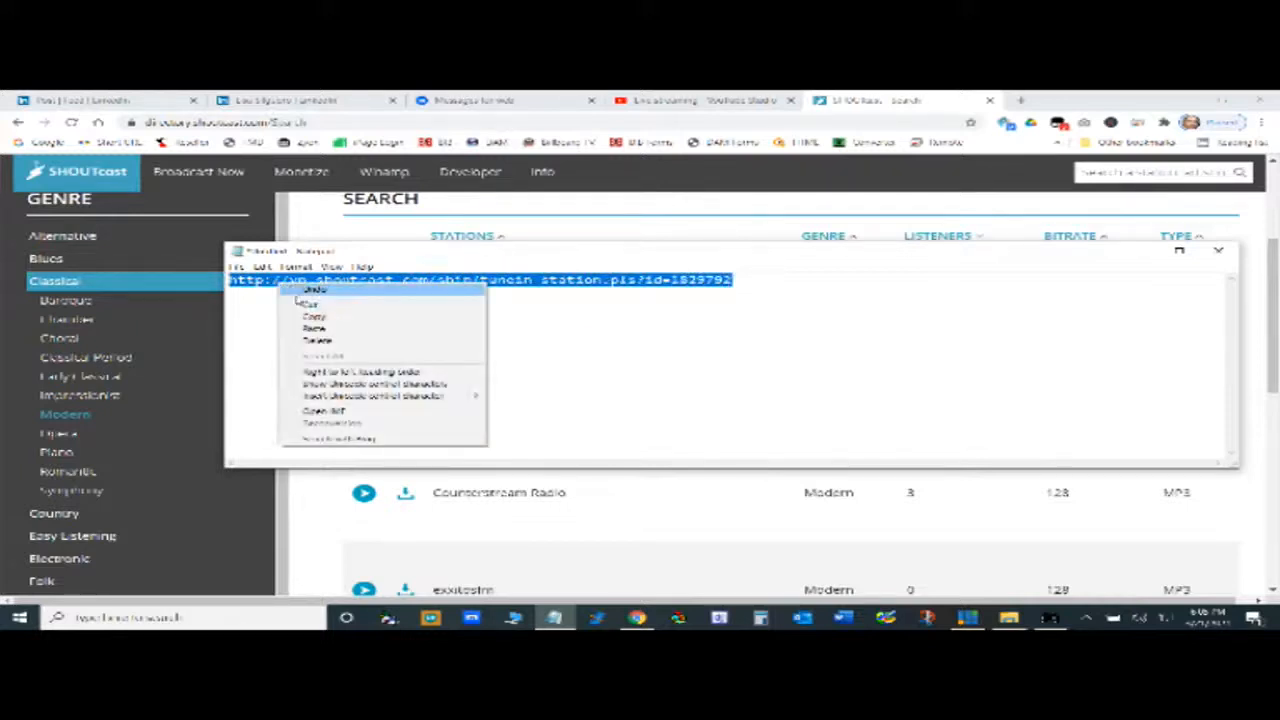
{"action": "left_click", "coordinate": [300, 318]}
{"action": "left_click", "coordinate": [1147, 258]}
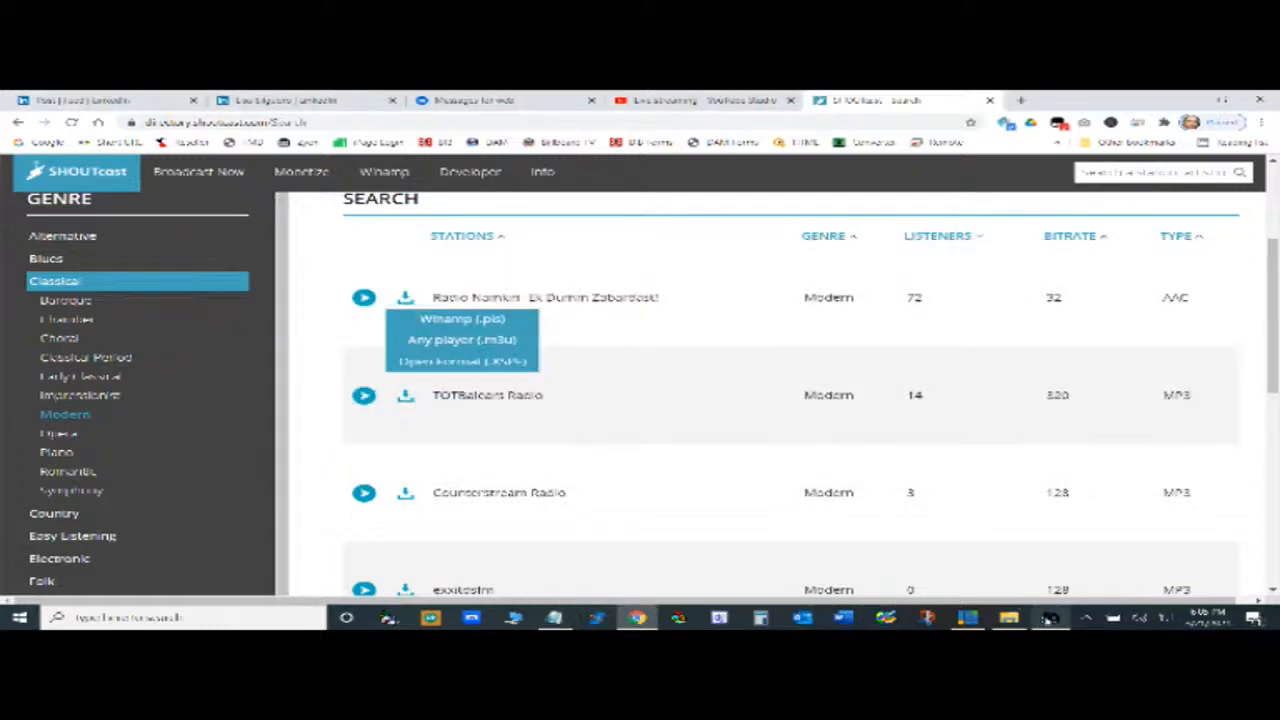
Step: Switch to the DAM Control Panel, replace the SHOUTcast URL with the copied station link, and test the stream
{"action": "left_click", "coordinate": [1050, 617]}
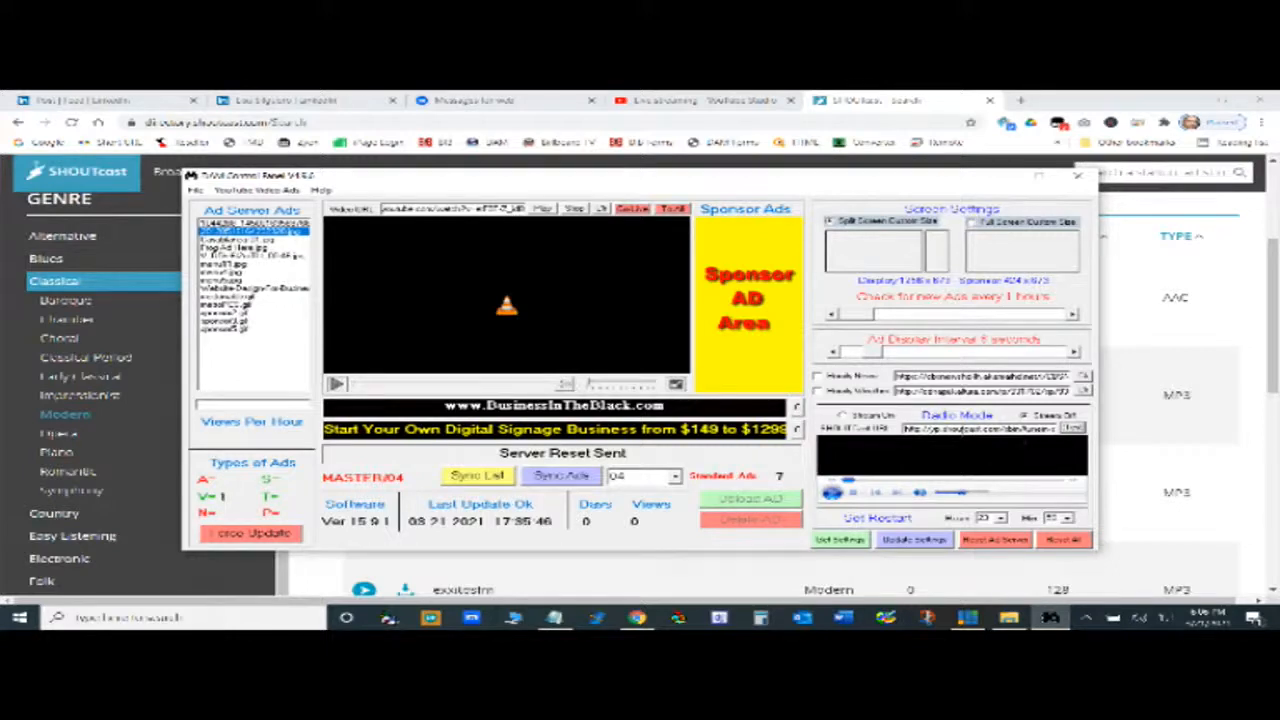
{"action": "double_click", "coordinate": [956, 428]}
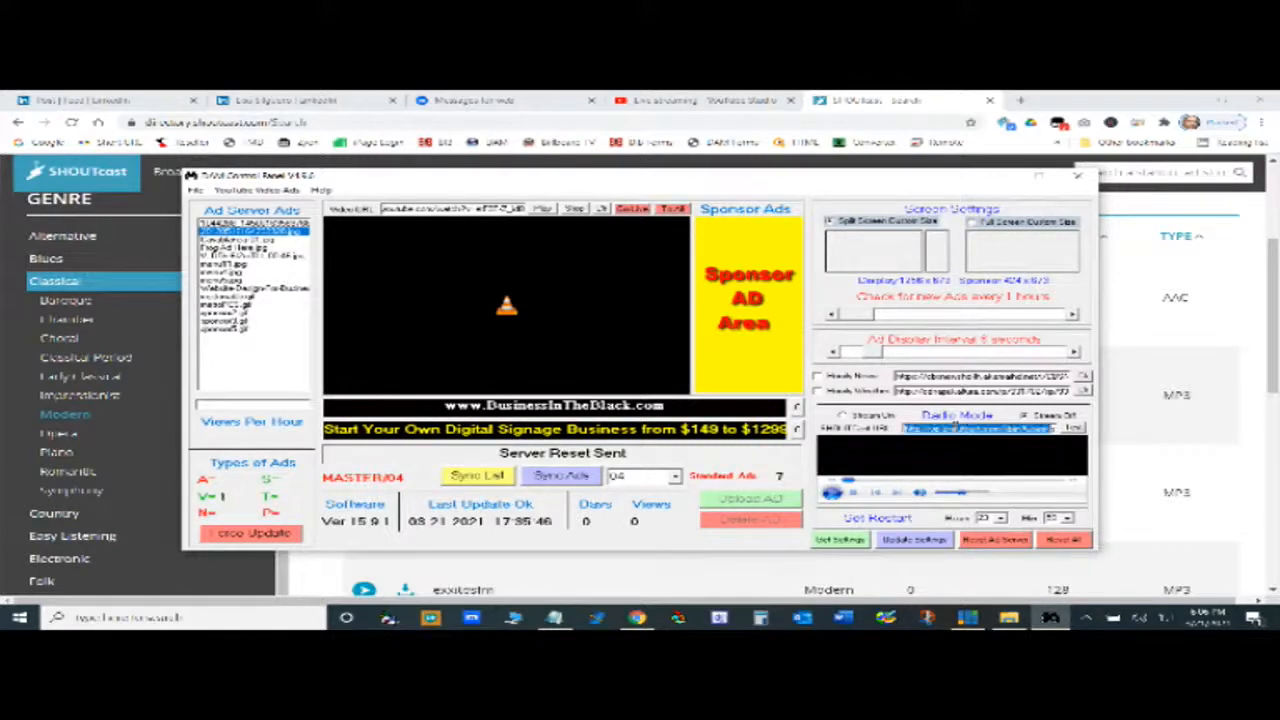
{"action": "key", "text": "ctrl+v"}
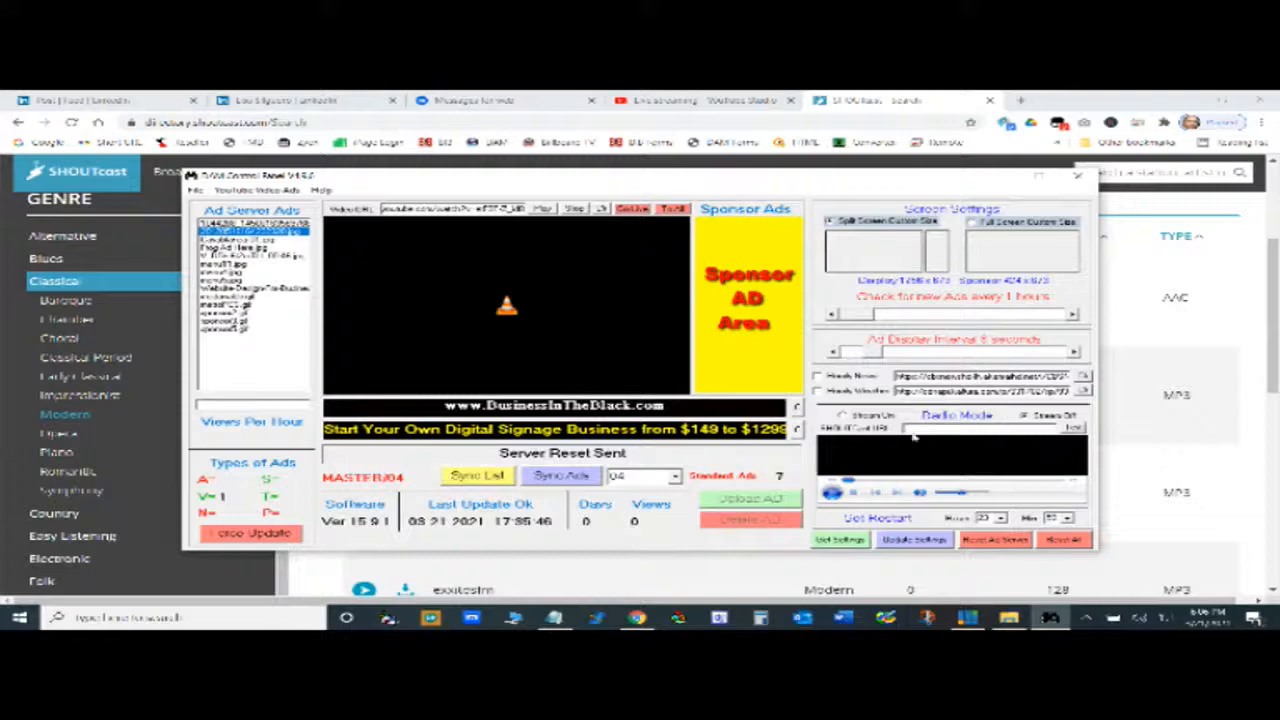
{"action": "right_click", "coordinate": [906, 430]}
{"action": "left_click", "coordinate": [975, 485]}
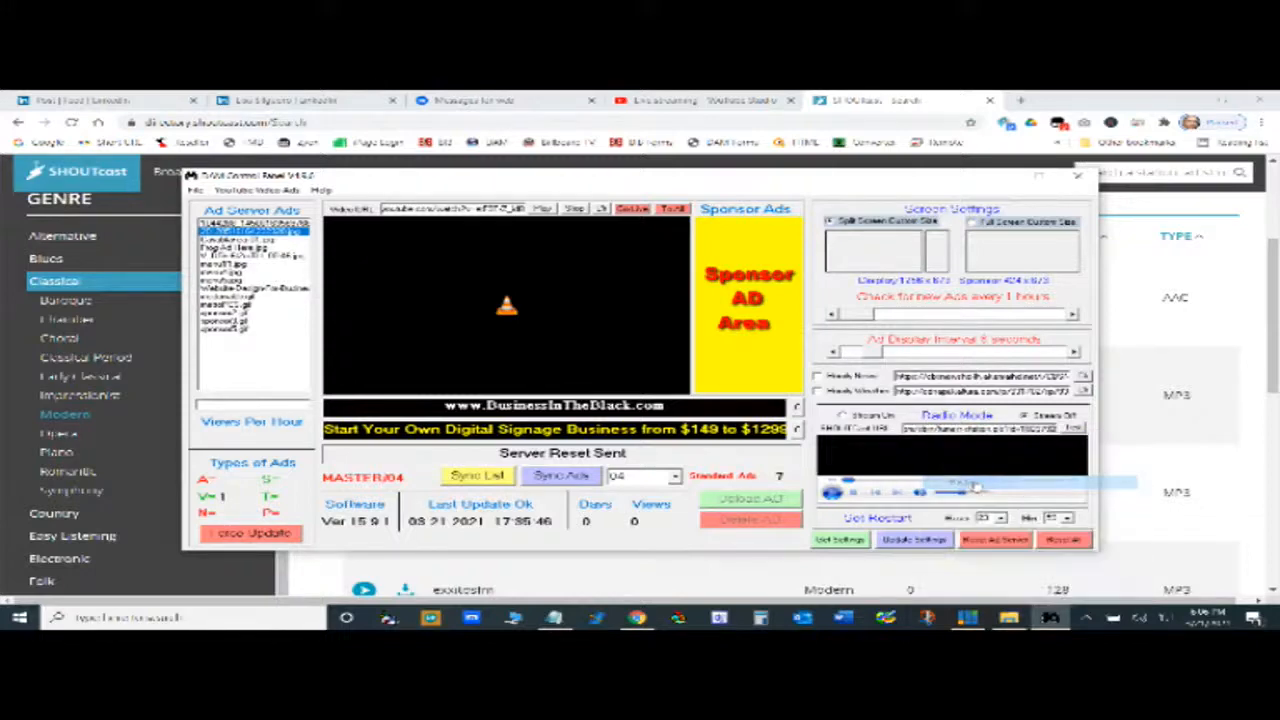
{"action": "left_click", "coordinate": [1072, 428]}
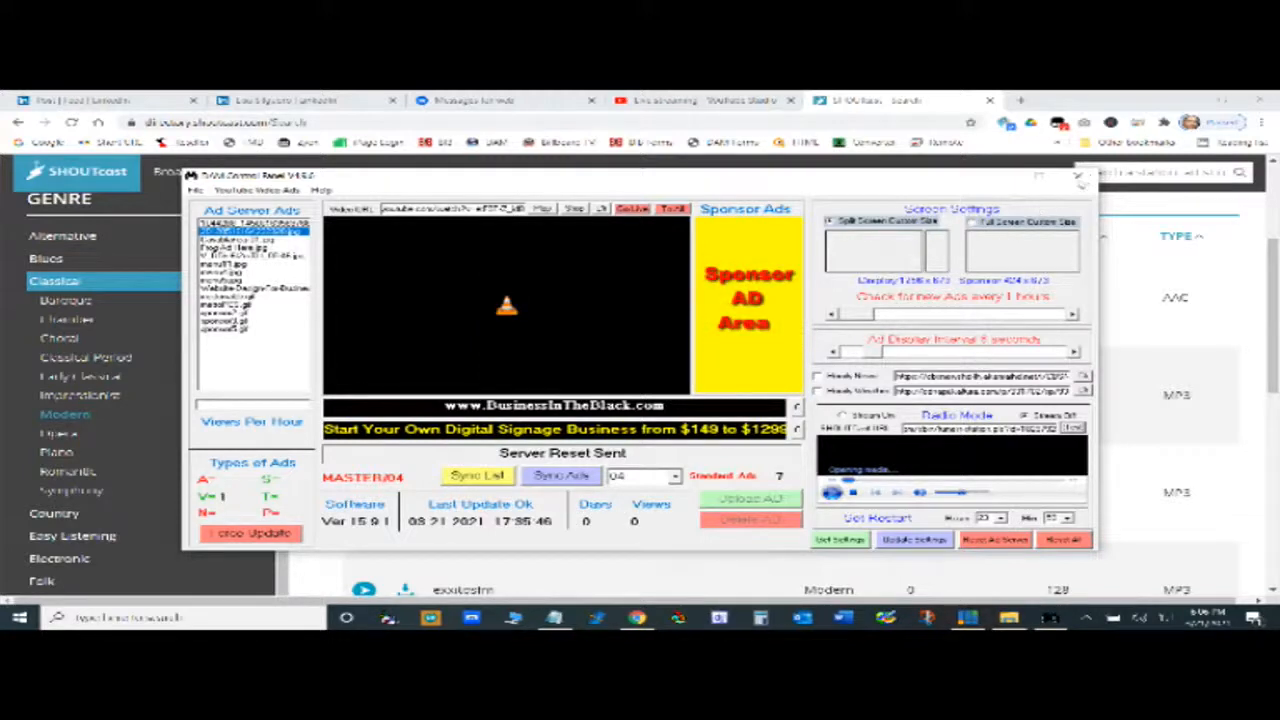
Step: Close the DAM Control Panel and show the Windows desktop
{"action": "left_click", "coordinate": [1078, 176]}
{"action": "left_click", "coordinate": [1277, 616]}
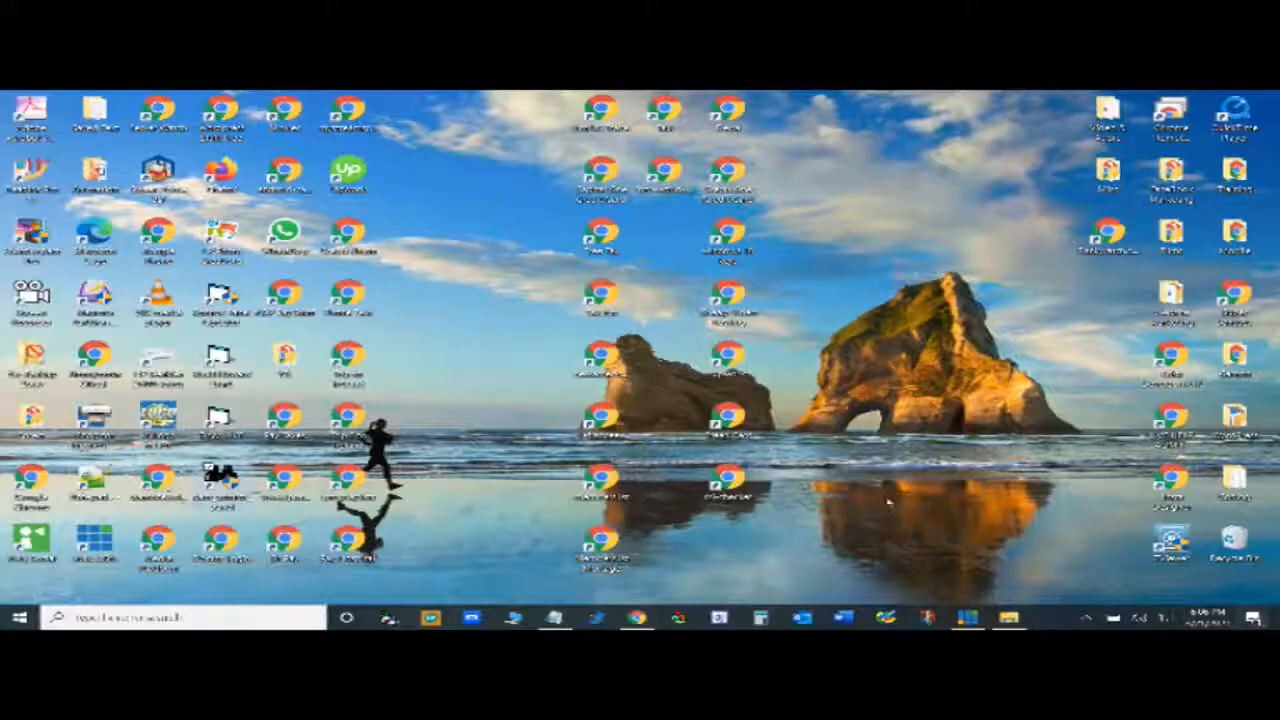
Step: Start the DAM Control Panel, allow it to make changes, and return to the SHOUTcast directory in Chrome
{"action": "double_click", "coordinate": [228, 478]}
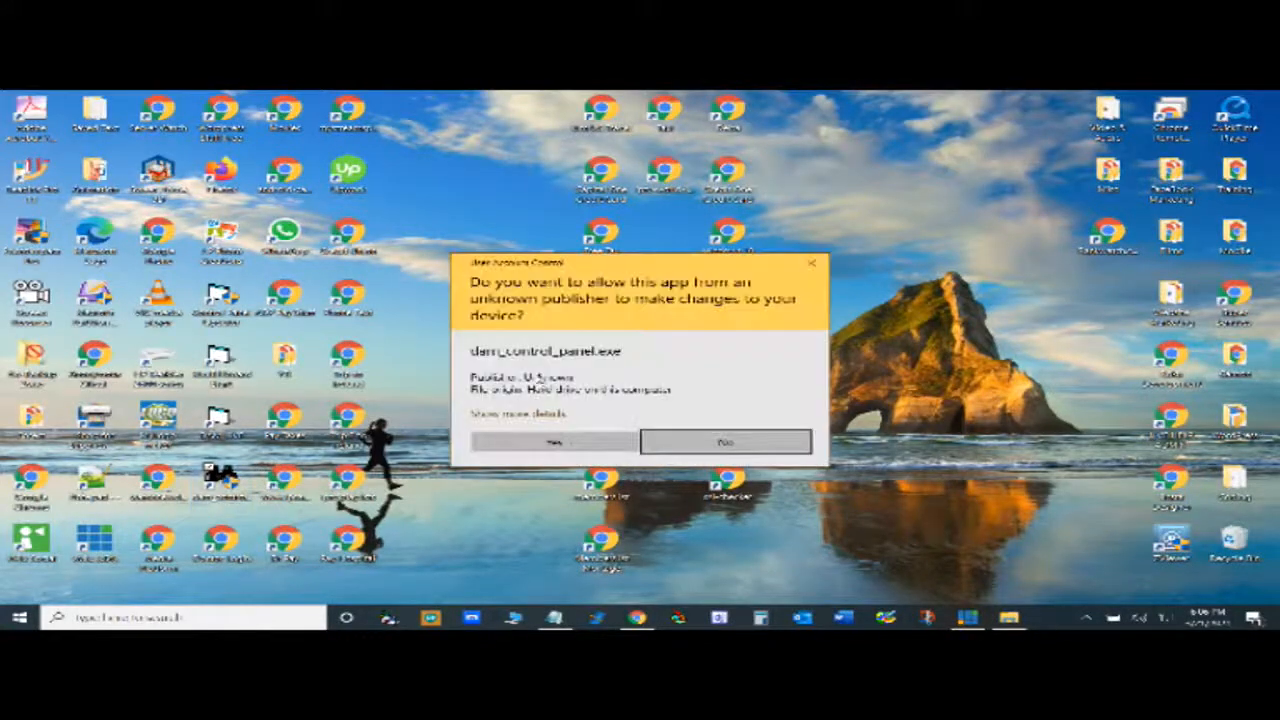
{"action": "left_click", "coordinate": [578, 439]}
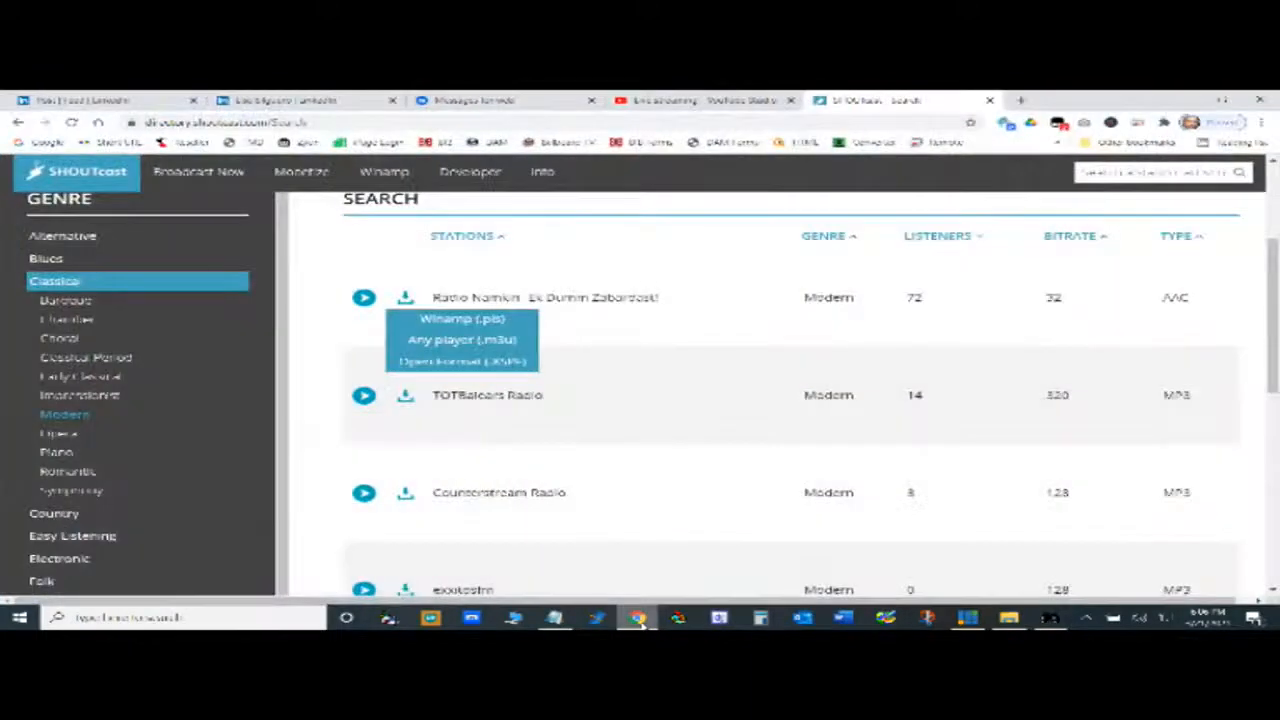
{"action": "left_click", "coordinate": [729, 100]}
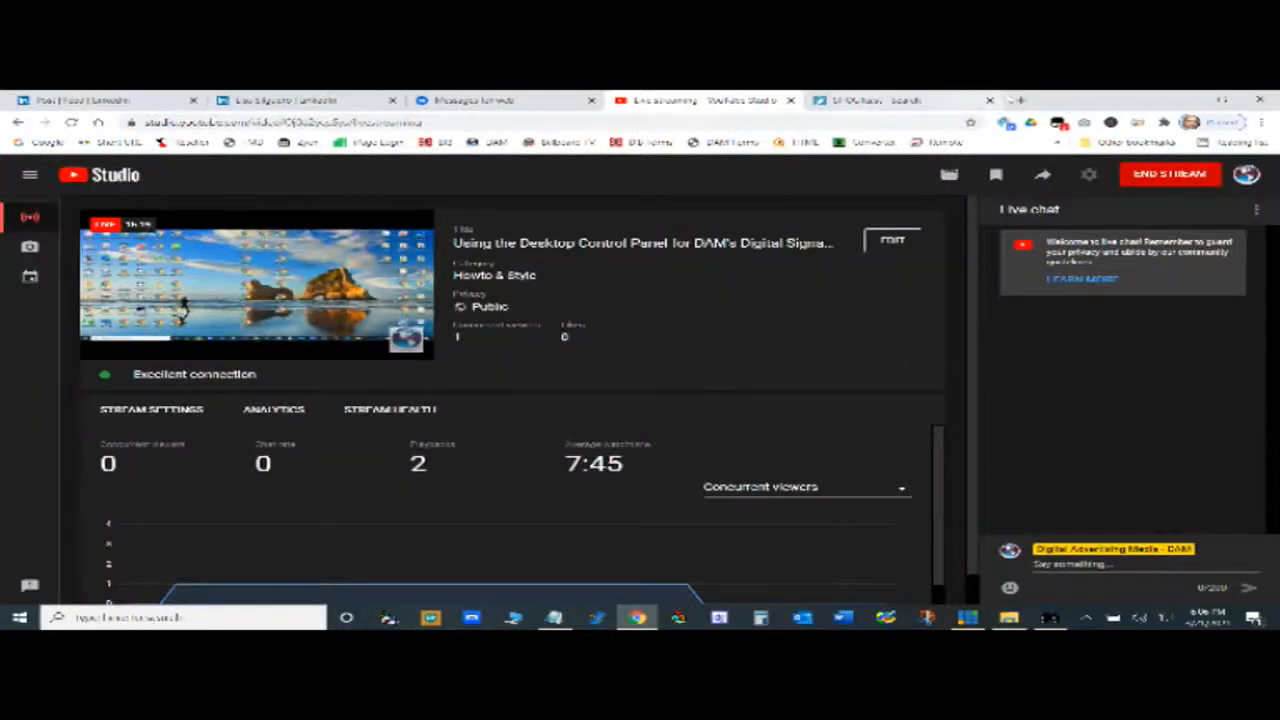
{"action": "left_click", "coordinate": [905, 99]}
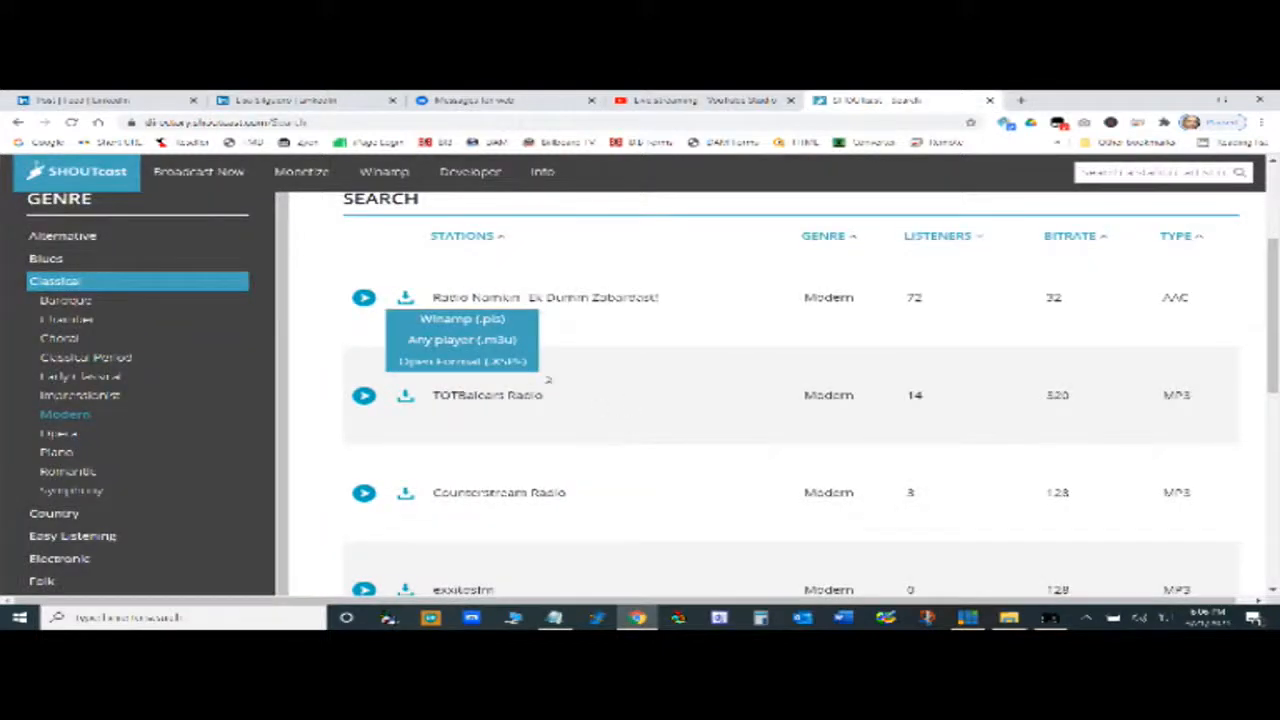
Step: Copy the Winamp (.pls) download link address of the Counterstream Radio station
{"action": "scroll", "coordinate": [512, 481], "scroll_direction": "down", "scroll_amount": 1}
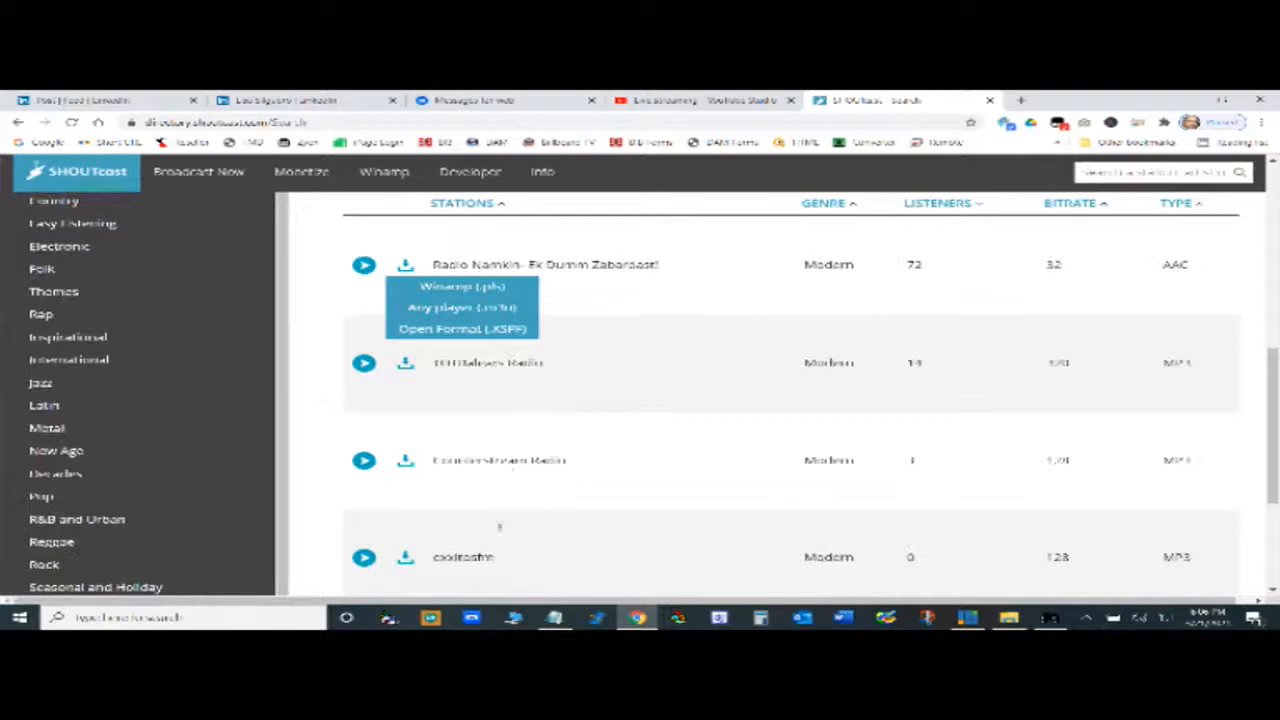
{"action": "scroll", "coordinate": [496, 535], "scroll_direction": "down", "scroll_amount": 3}
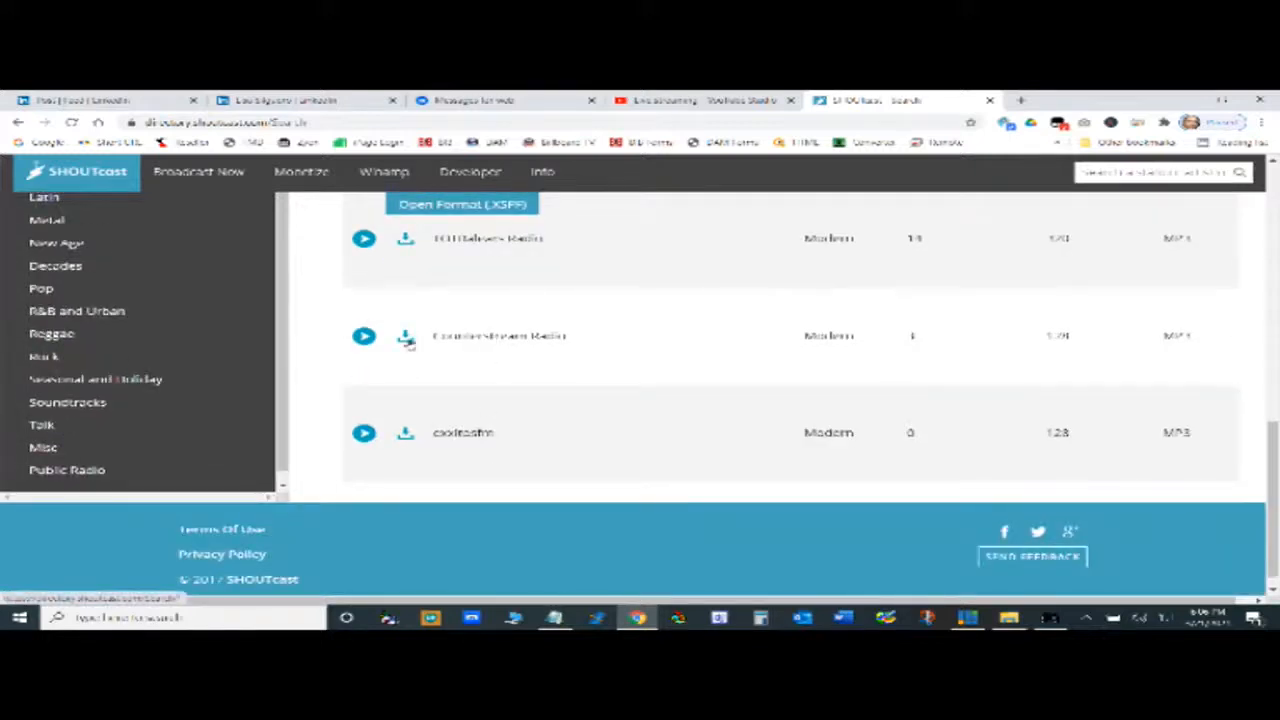
{"action": "mouse_move", "coordinate": [407, 341]}
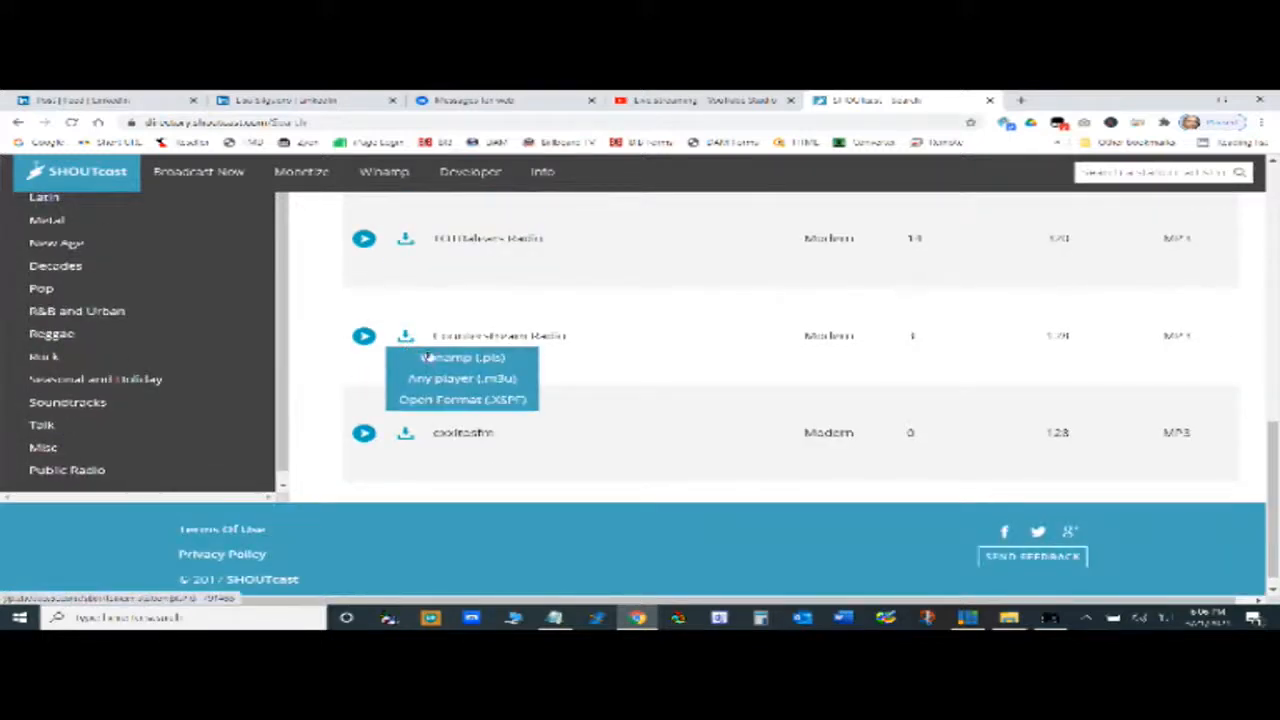
{"action": "right_click", "coordinate": [443, 359]}
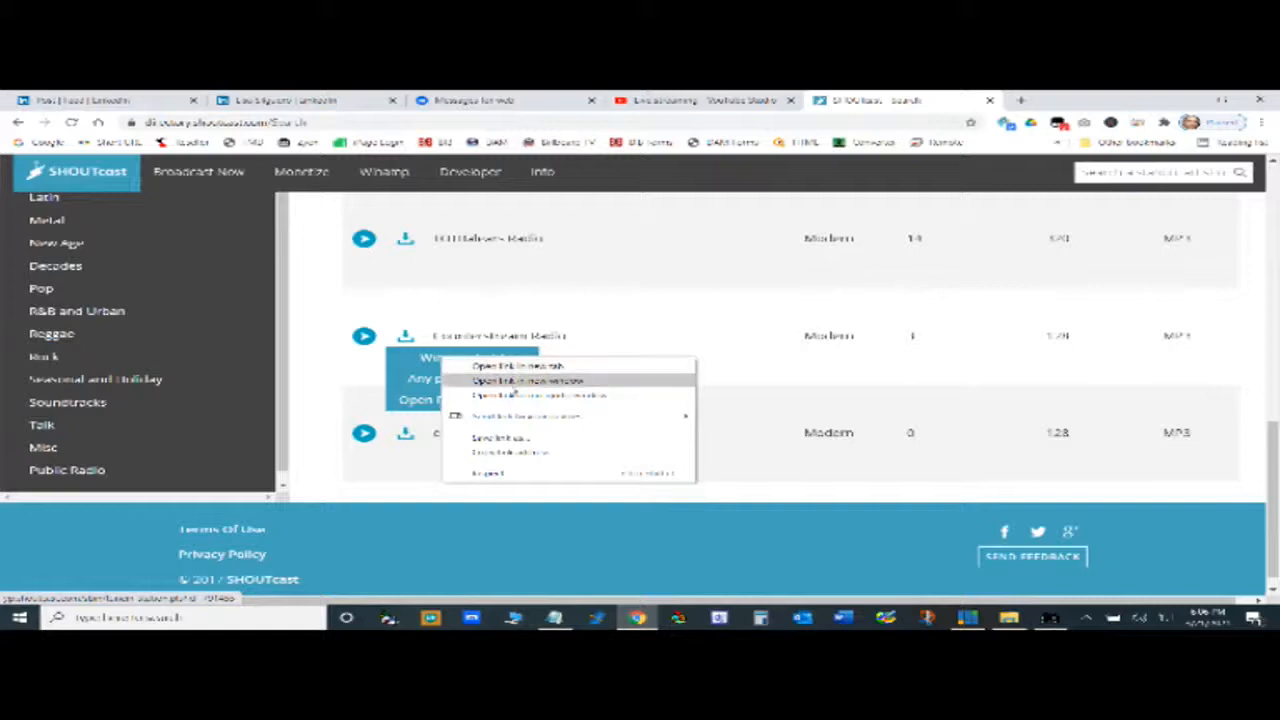
{"action": "left_click", "coordinate": [533, 453]}
Step: Switch to the DAM Control Panel, try the copied Counterstream Radio link as the SHOUTcast URL, and close the error dialog
{"action": "left_click", "coordinate": [1047, 620]}
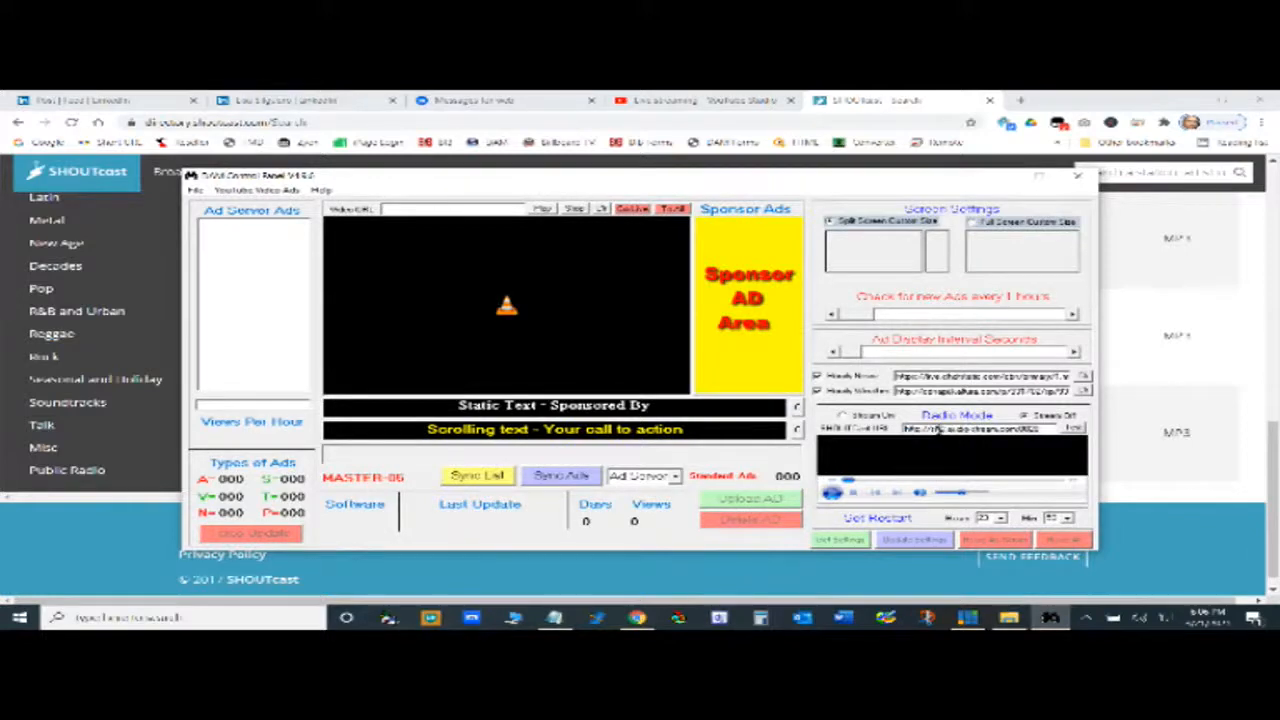
{"action": "left_click_drag", "start_coordinate": [1045, 428], "coordinate": [858, 430]}
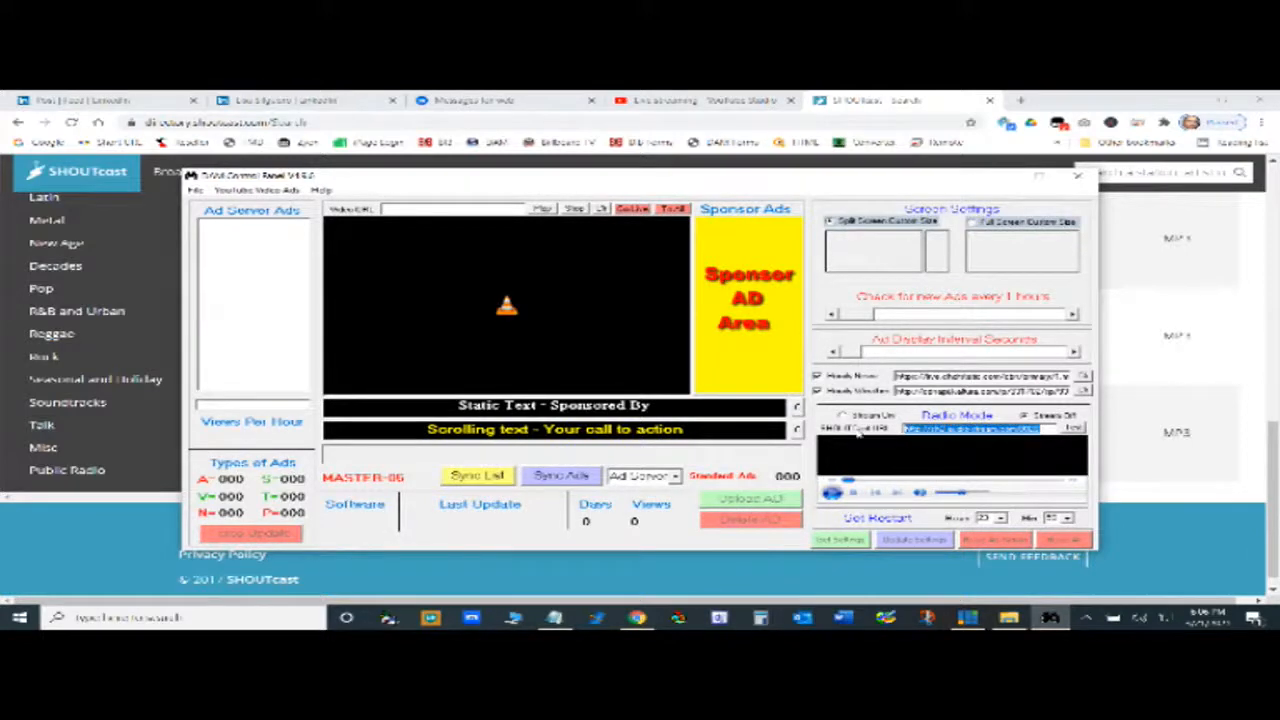
{"action": "right_click", "coordinate": [924, 428]}
{"action": "left_click", "coordinate": [984, 489]}
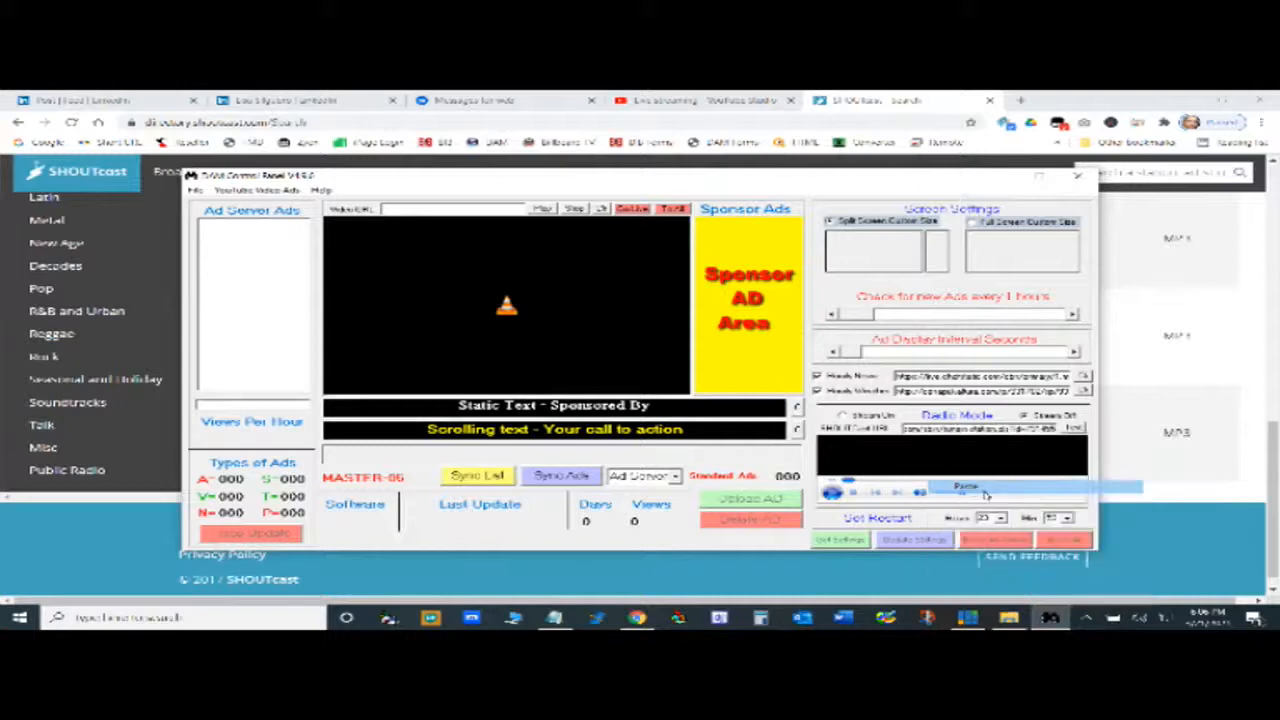
{"action": "left_click", "coordinate": [1071, 428]}
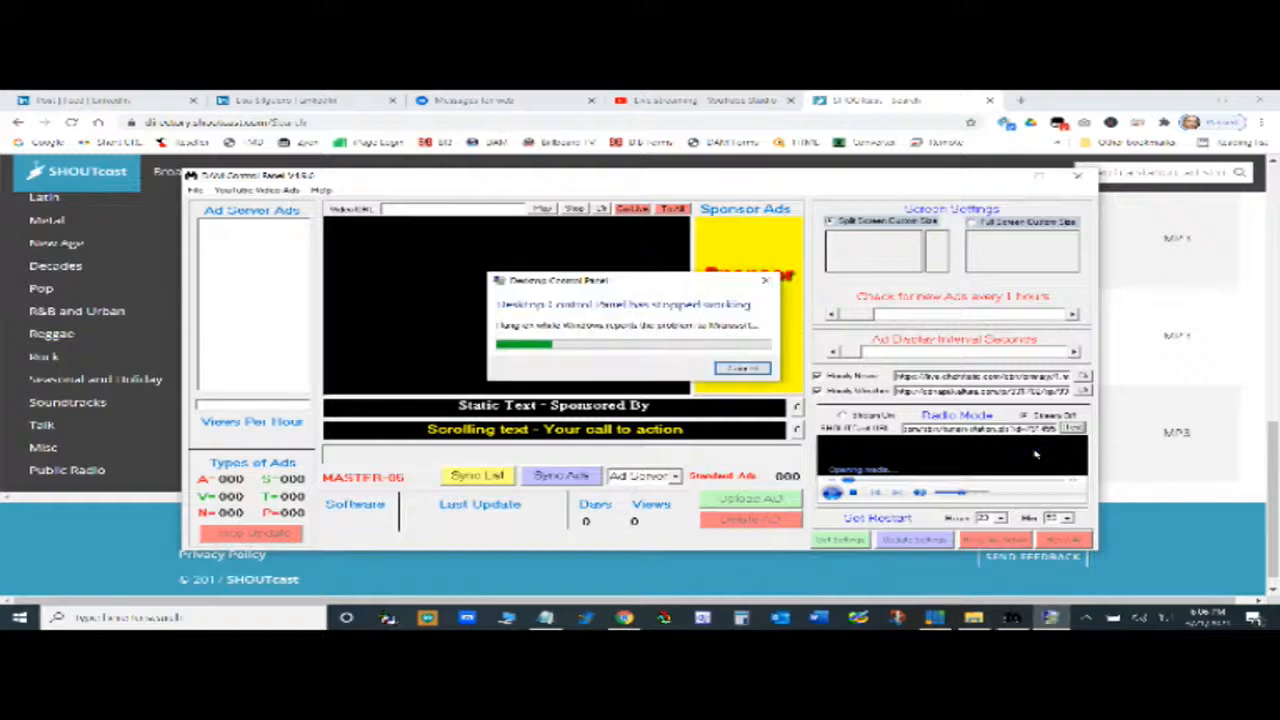
{"action": "left_click", "coordinate": [768, 369]}
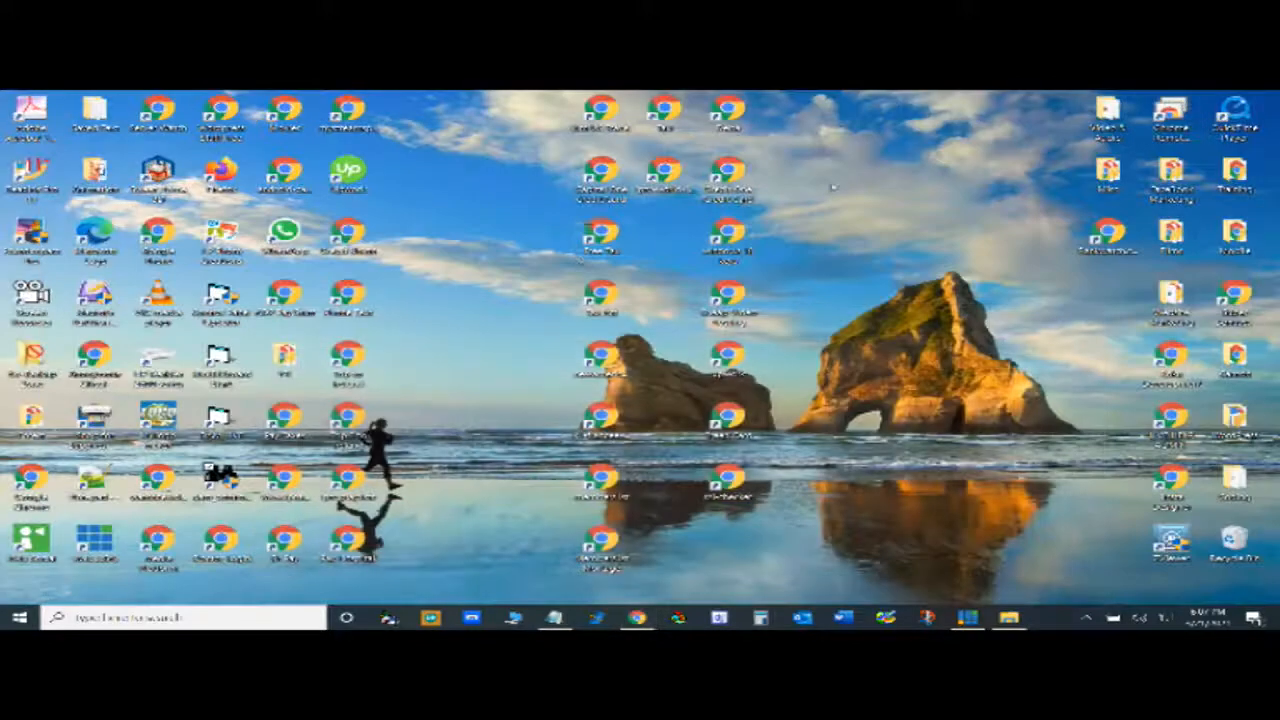
Step: Minimize the browser and restart the DAM Control Panel, allowing it to make changes
{"action": "left_click", "coordinate": [1222, 100]}
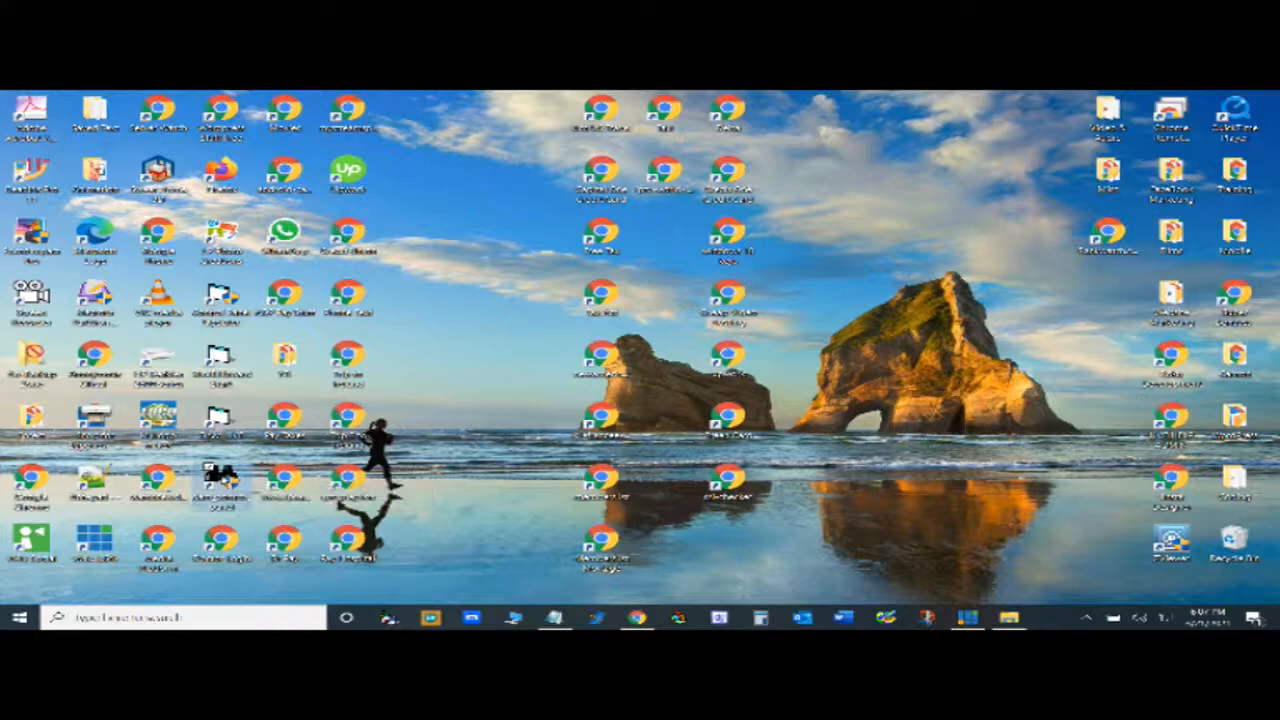
{"action": "left_click", "coordinate": [558, 441]}
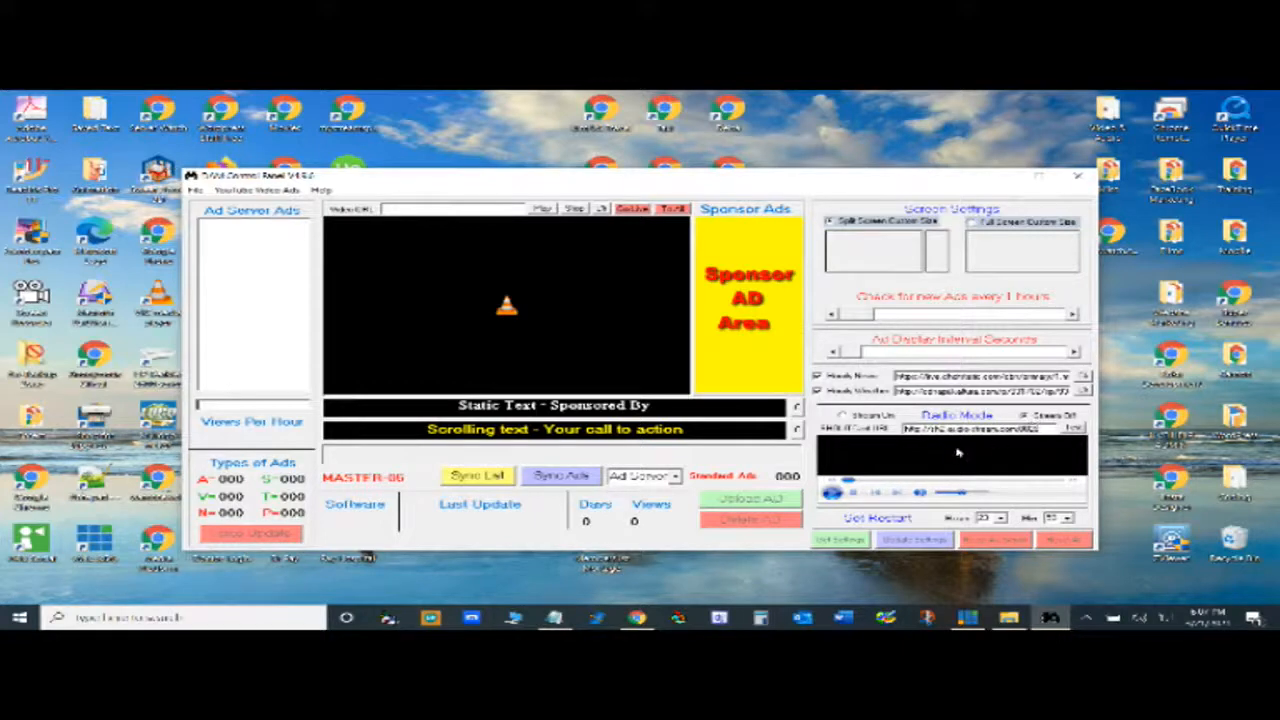
{"action": "left_click", "coordinate": [843, 417]}
Step: Select ad server 04 and sync its ad list
{"action": "left_click", "coordinate": [676, 477]}
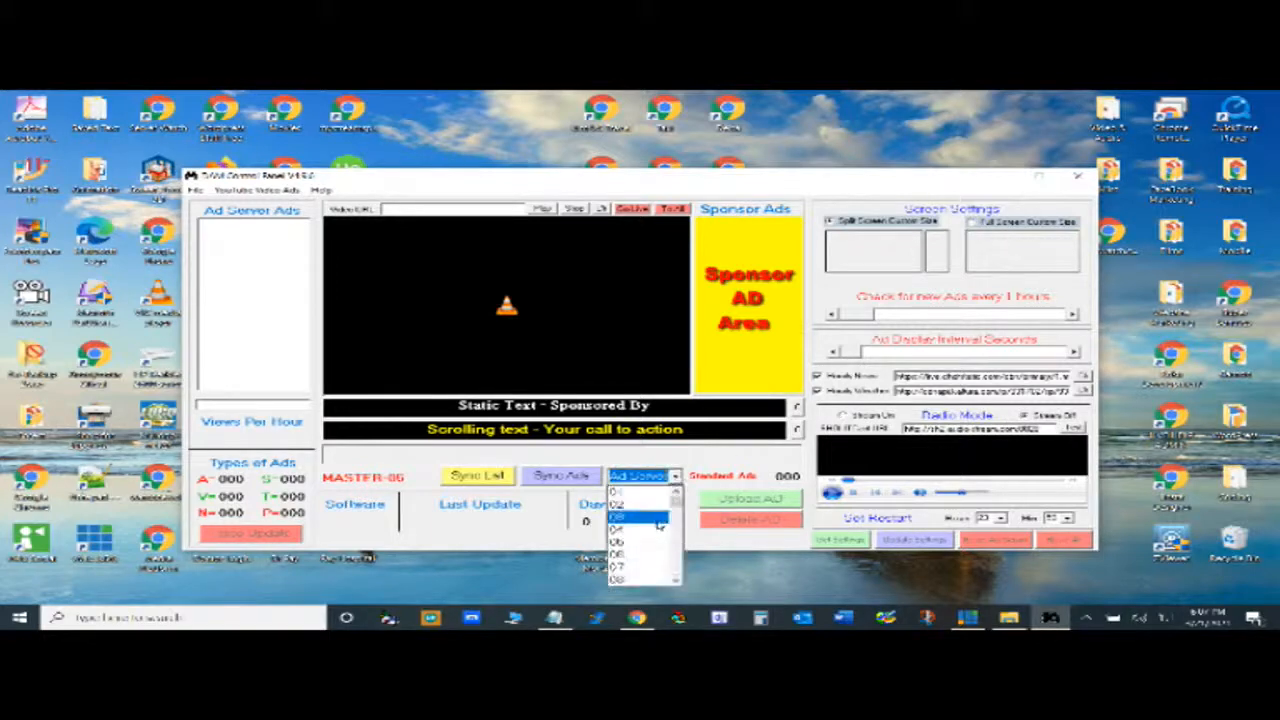
{"action": "left_click", "coordinate": [645, 529]}
{"action": "left_click", "coordinate": [480, 476]}
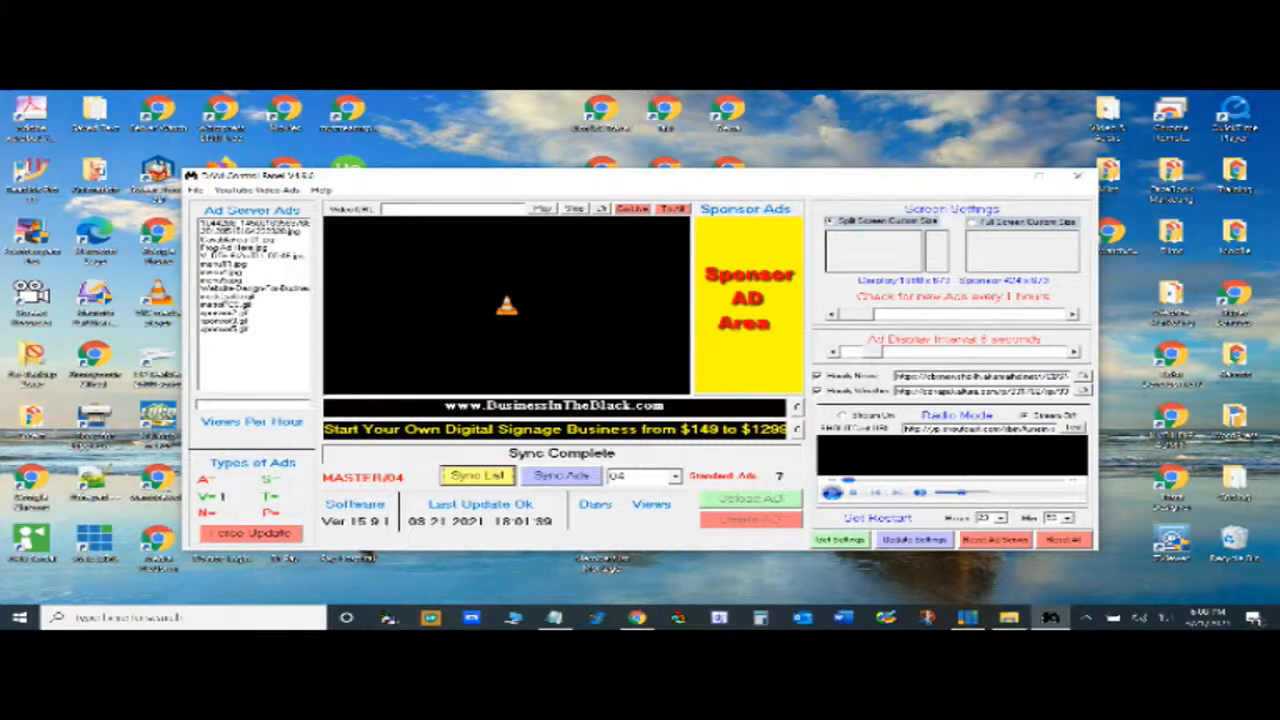
Step: Try to preview the first listed ad, dismiss the message, and sync the actual ad files for server 04
{"action": "left_click", "coordinate": [230, 224]}
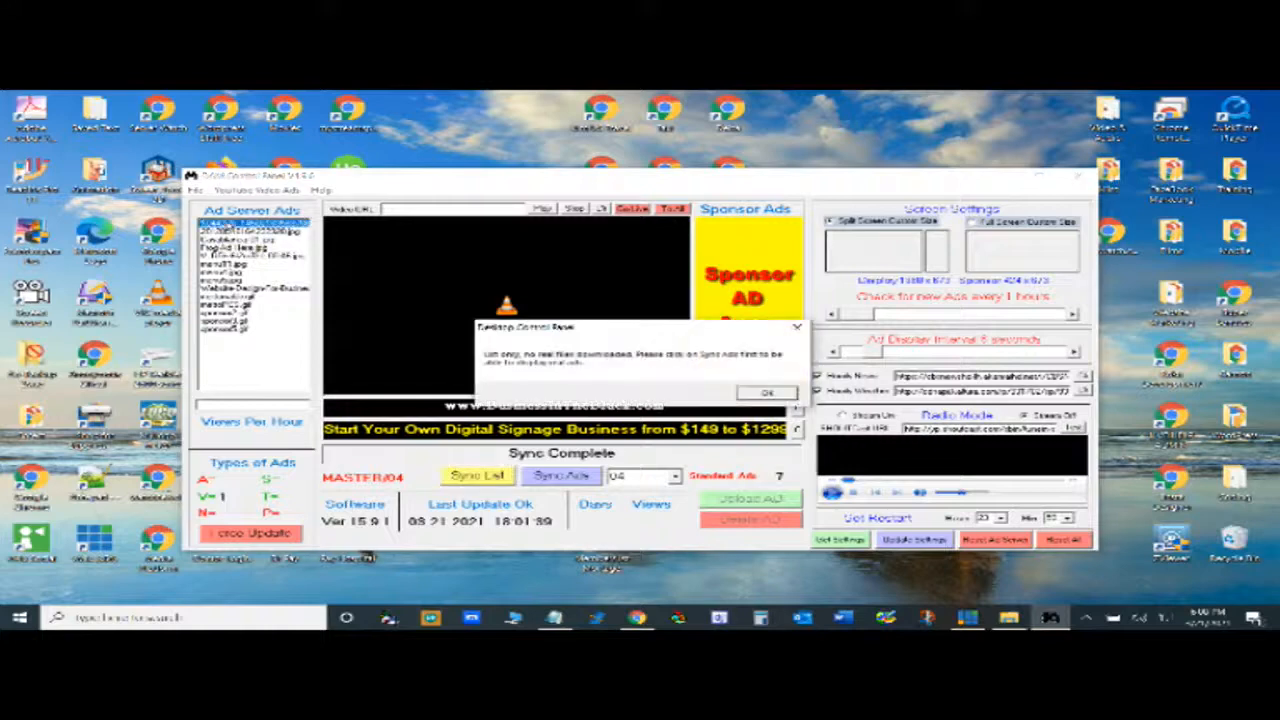
{"action": "left_click", "coordinate": [768, 394]}
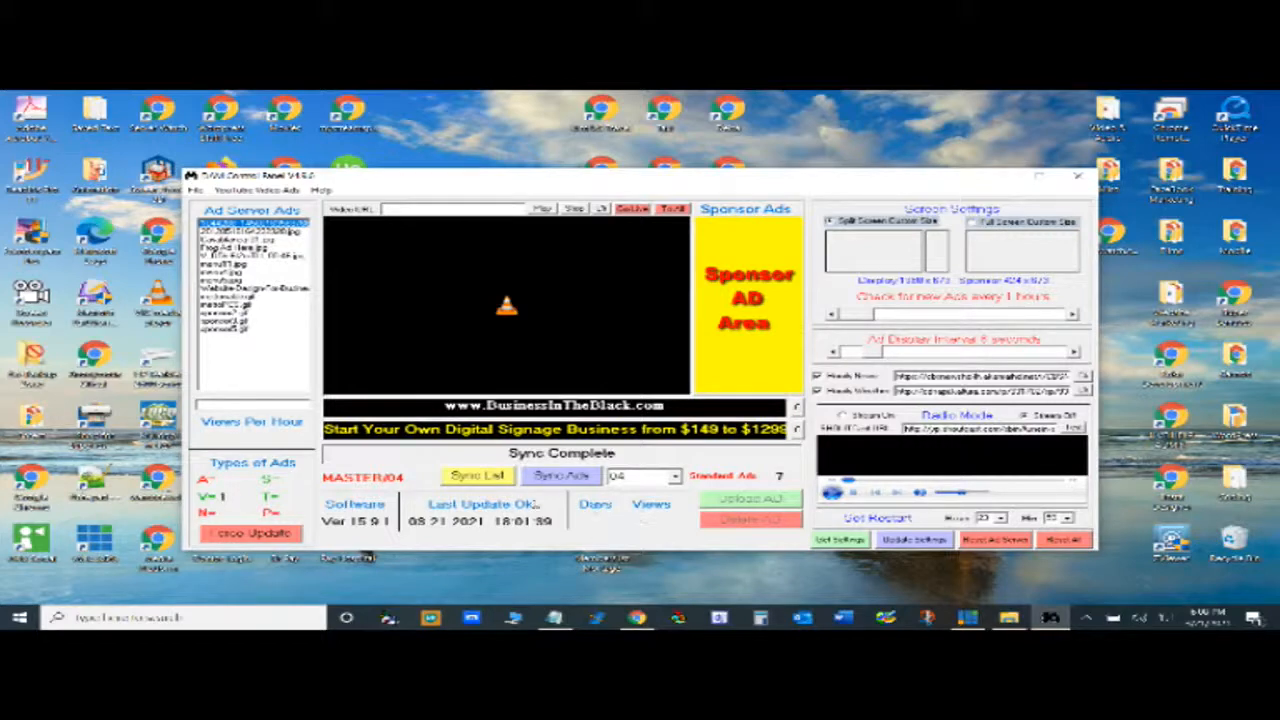
{"action": "left_click", "coordinate": [561, 478]}
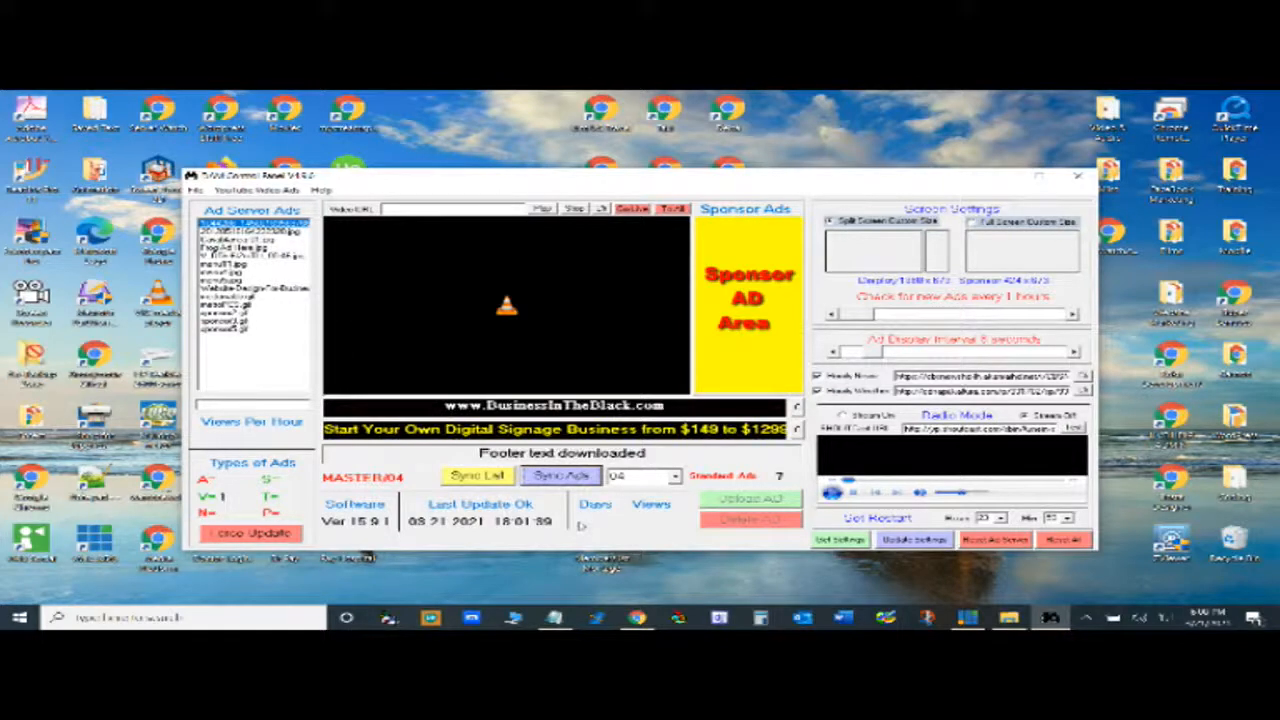
Step: Switch to Chrome to check the YouTube Studio live stream page, and minimize the browser again
{"action": "left_click", "coordinate": [638, 620]}
{"action": "left_click", "coordinate": [638, 620]}
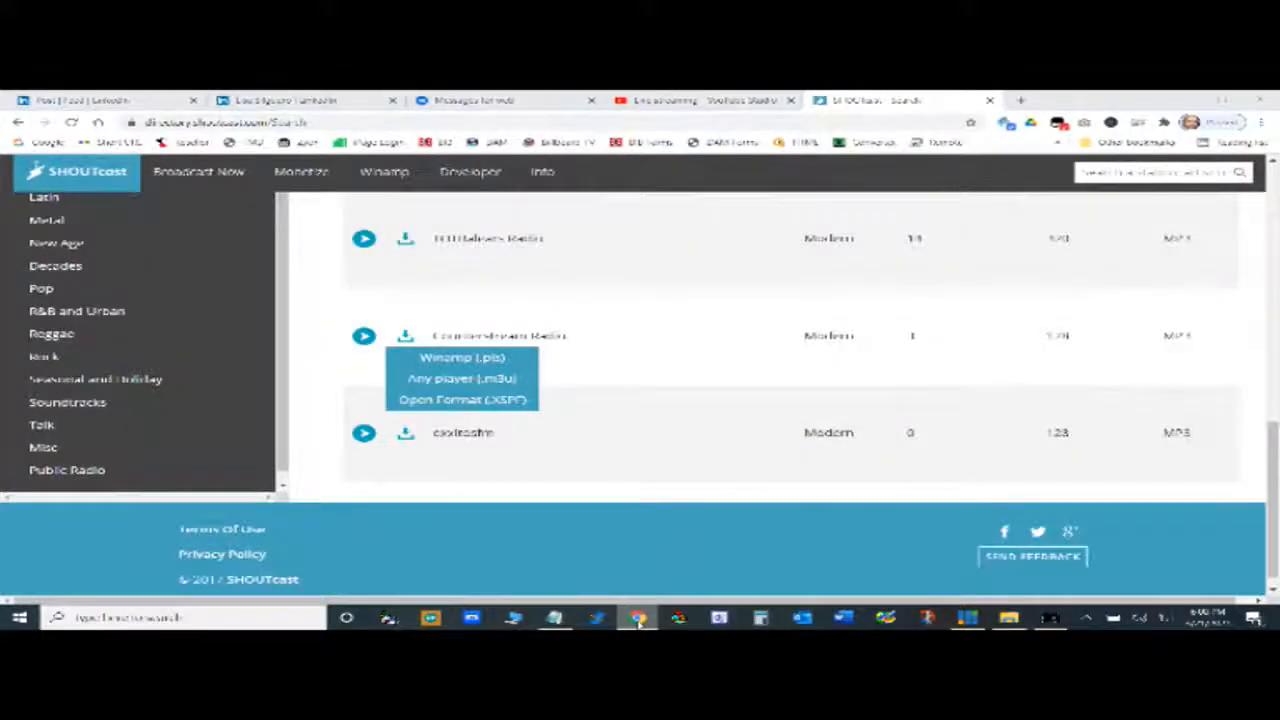
{"action": "left_click", "coordinate": [638, 620]}
{"action": "left_click", "coordinate": [678, 99]}
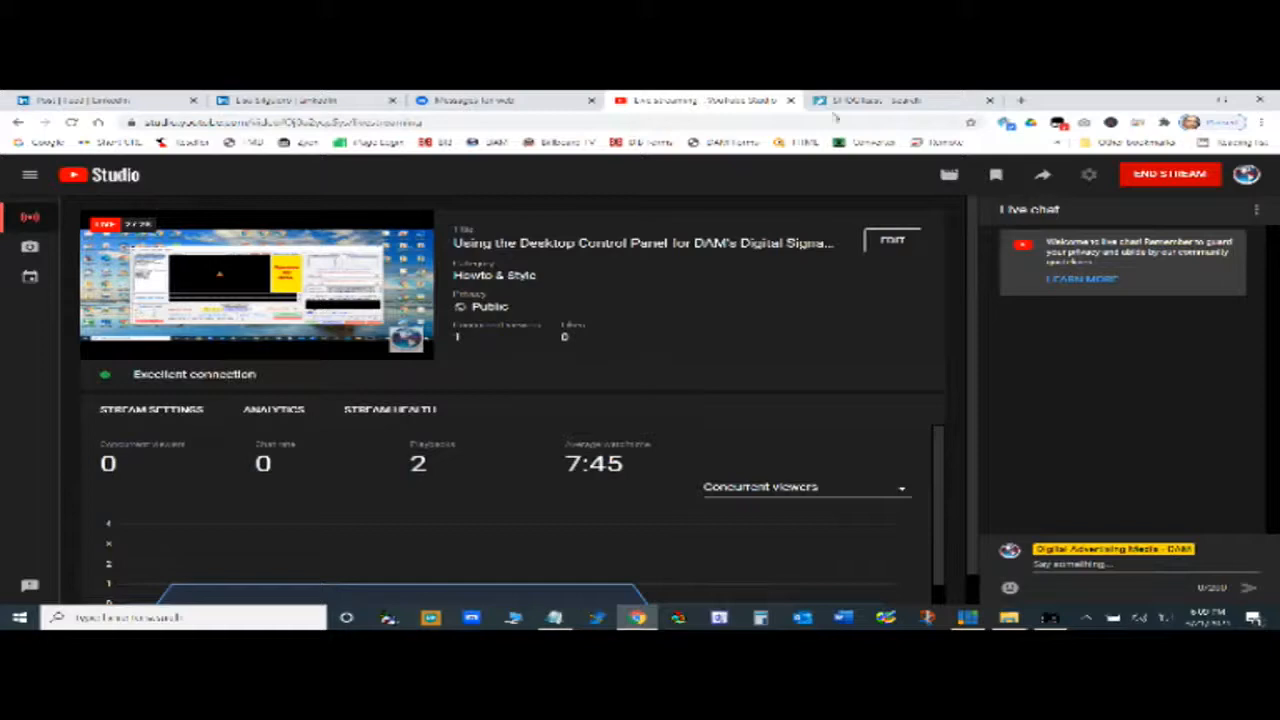
{"action": "left_click", "coordinate": [1188, 101]}
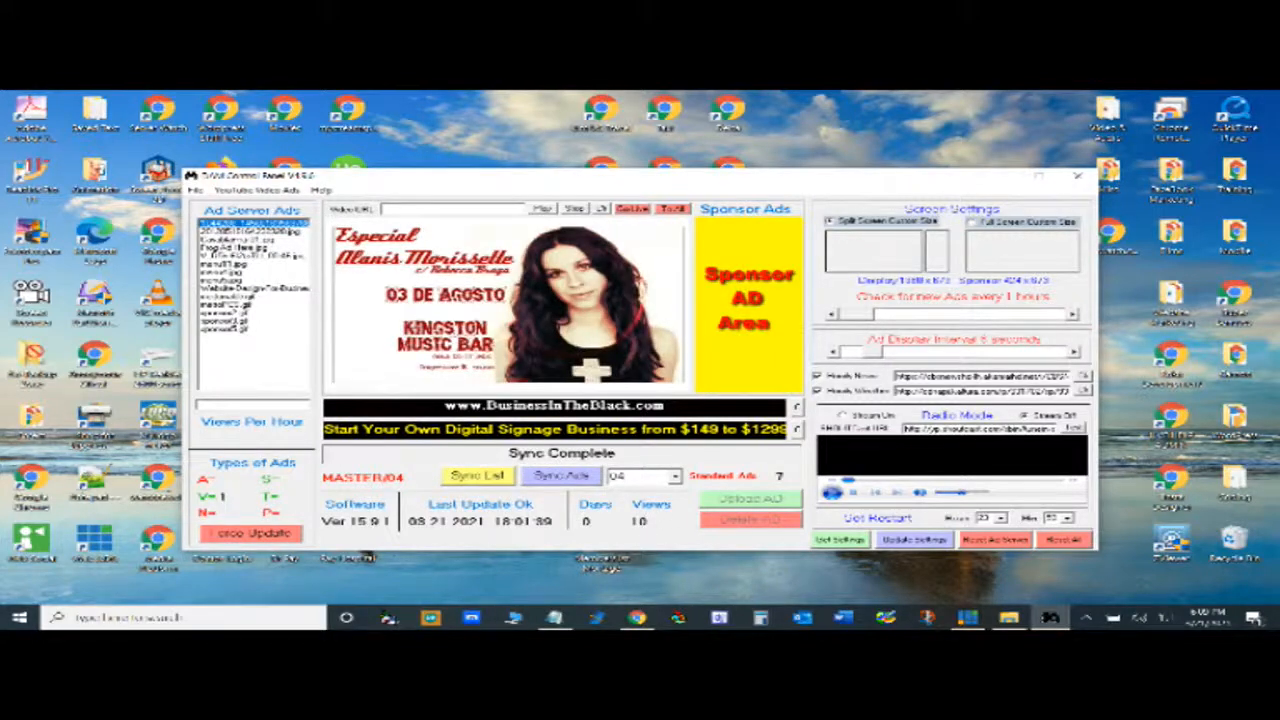
Step: Preview the downloaded ads one after another, including the beer, Casablanca, frog and cafeteria menu images
{"action": "left_click", "coordinate": [236, 231]}
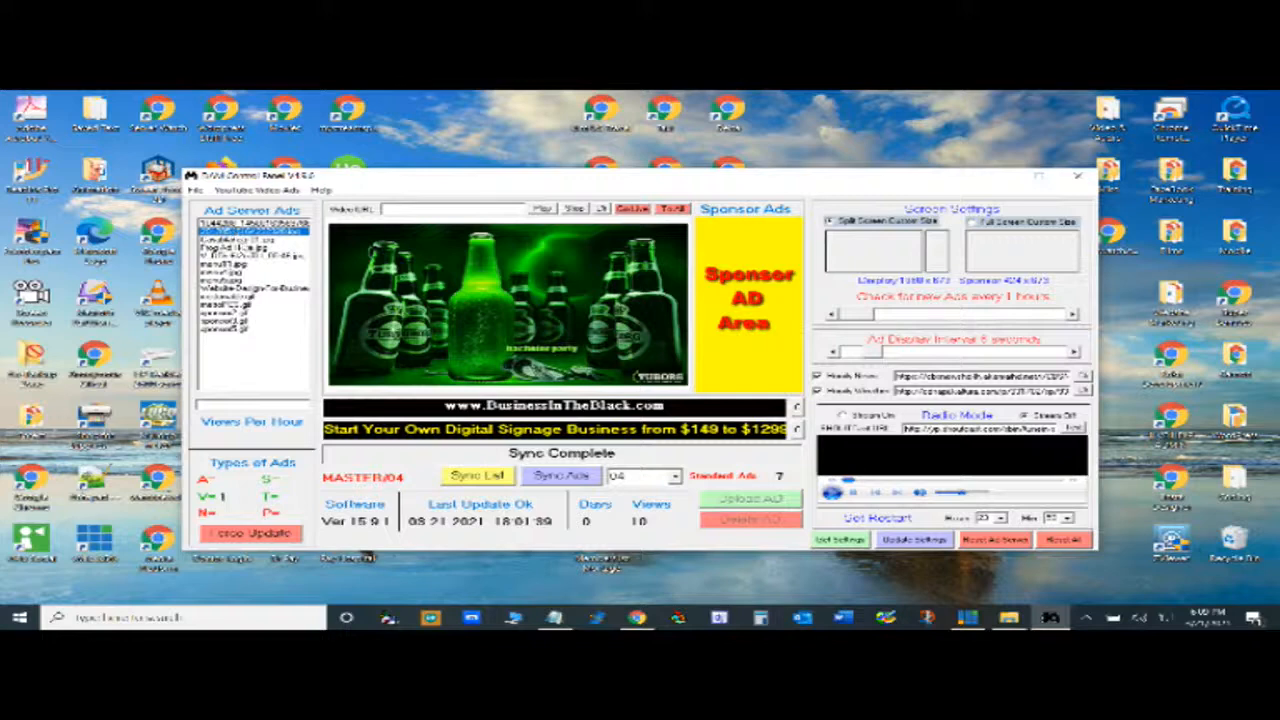
{"action": "left_click", "coordinate": [238, 240]}
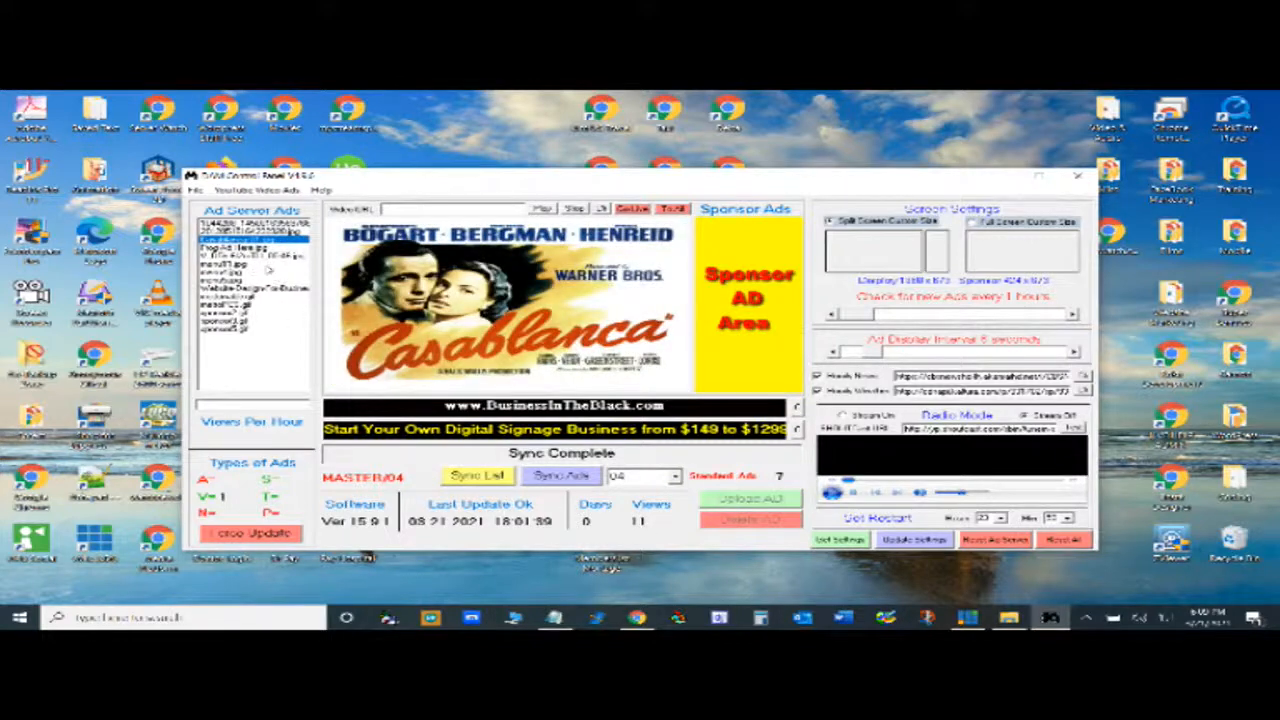
{"action": "left_click", "coordinate": [250, 248]}
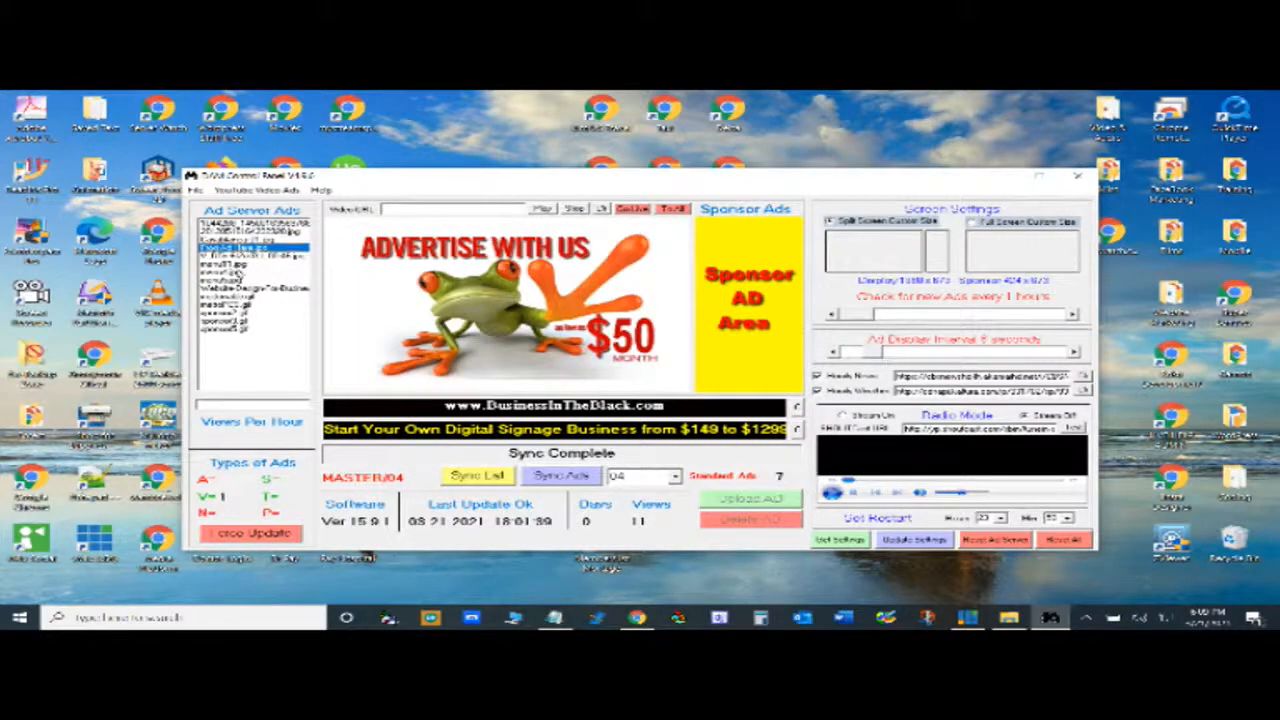
{"action": "left_click", "coordinate": [228, 265]}
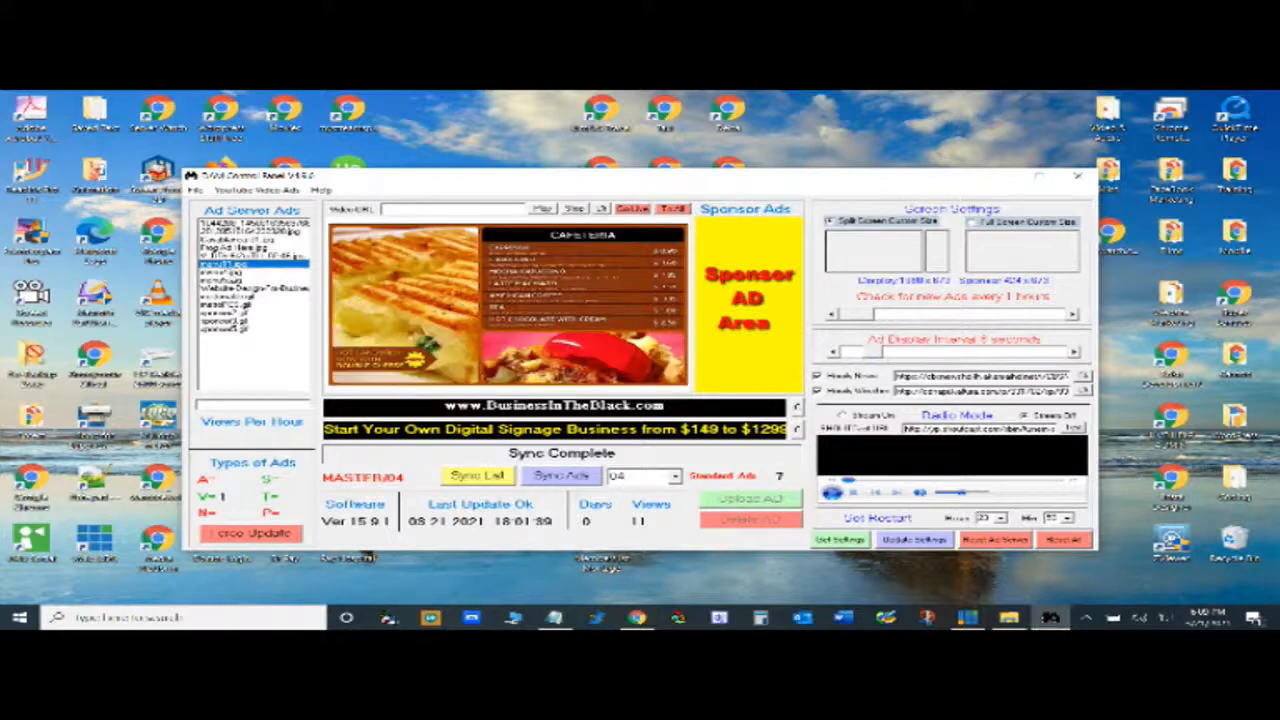
{"action": "left_click", "coordinate": [230, 273]}
{"action": "left_click", "coordinate": [235, 281]}
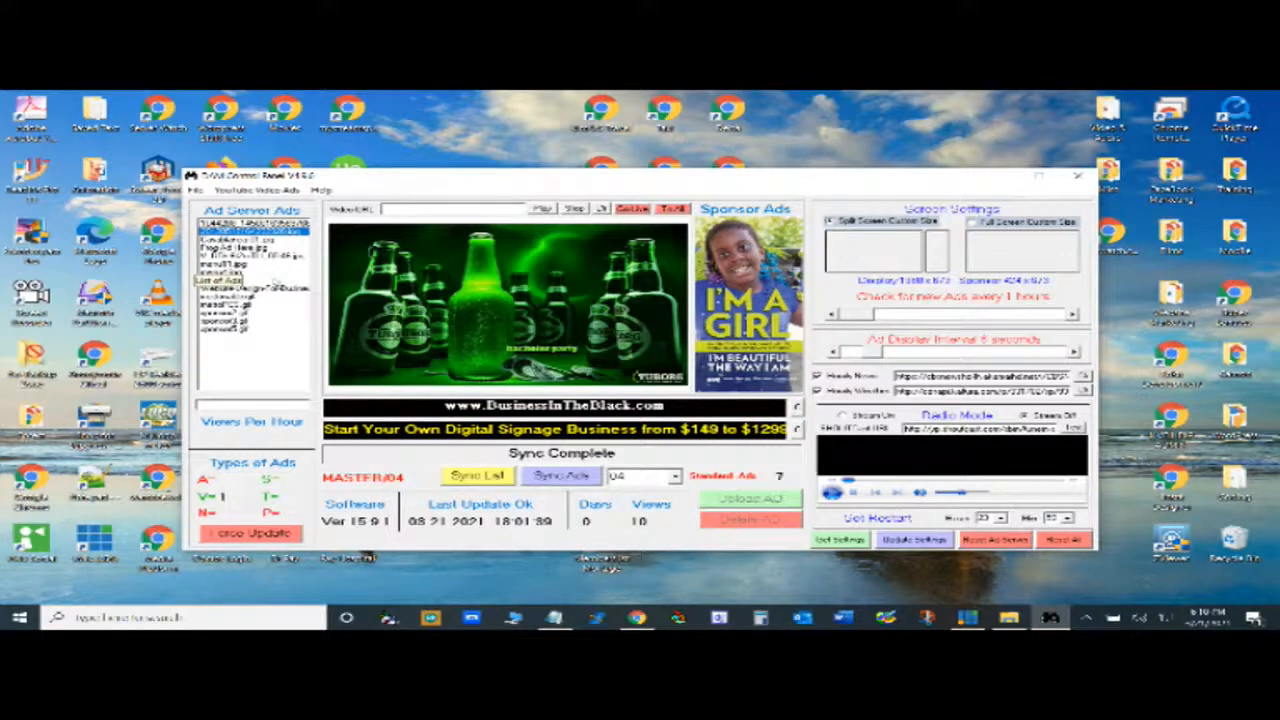
Step: Open the YouTube Video Ad Maker and place the cursor in the month of its start date
{"action": "left_click", "coordinate": [195, 190]}
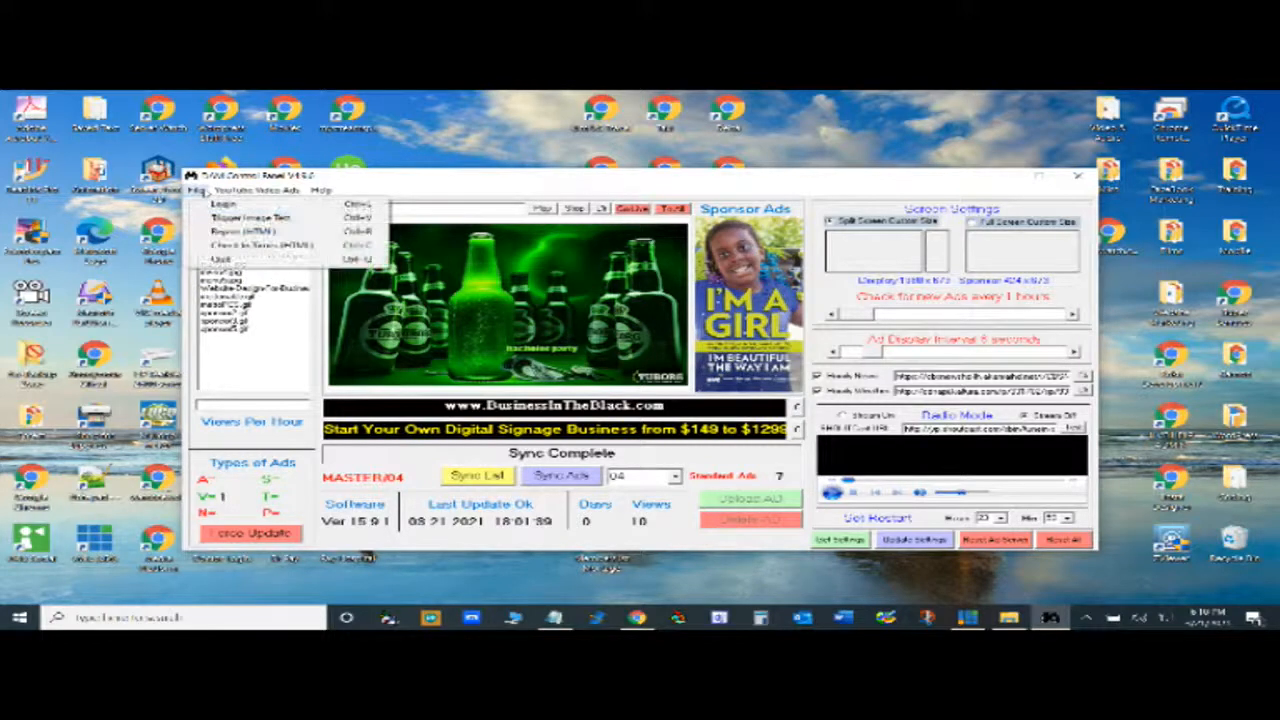
{"action": "left_click", "coordinate": [195, 190]}
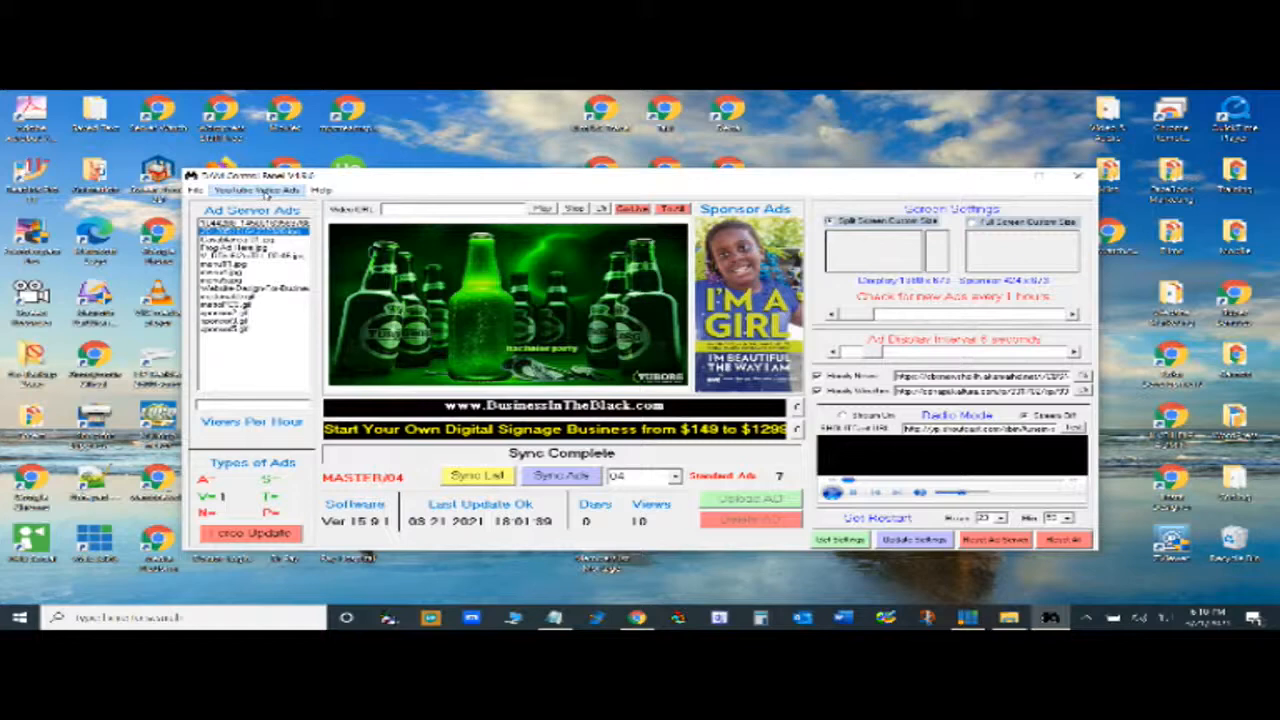
{"action": "left_click", "coordinate": [265, 191]}
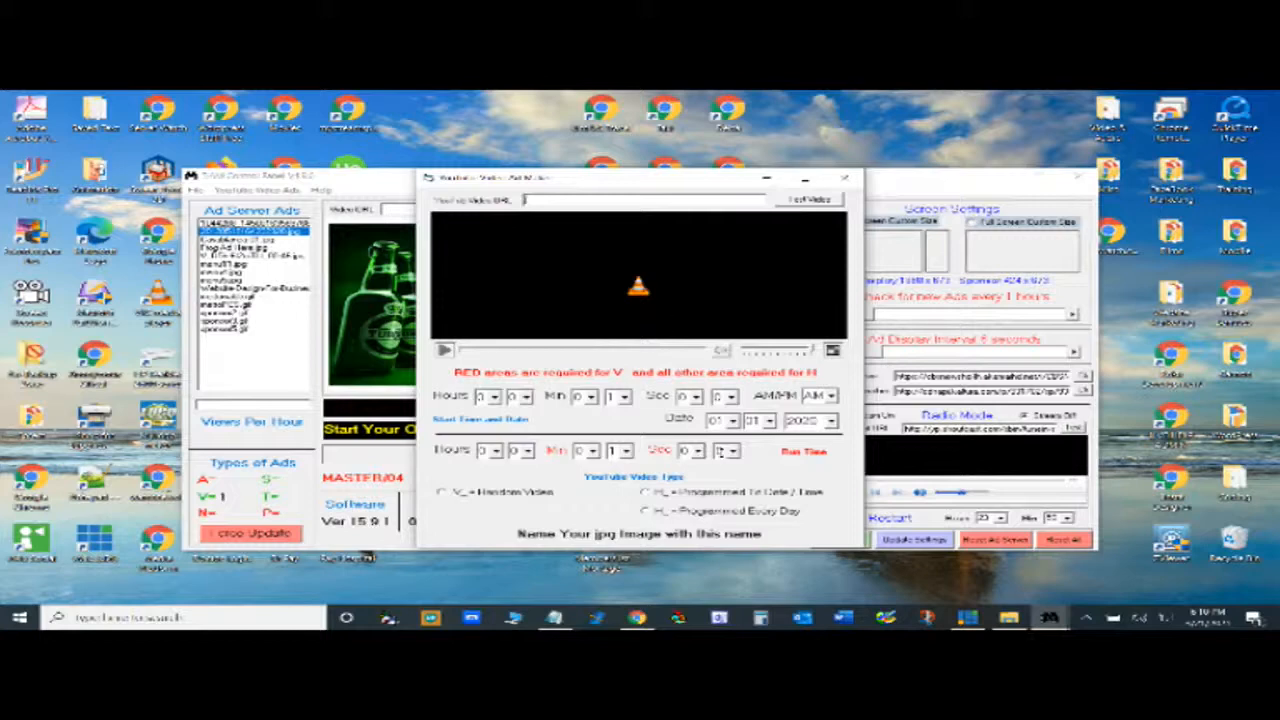
{"action": "left_click", "coordinate": [714, 420]}
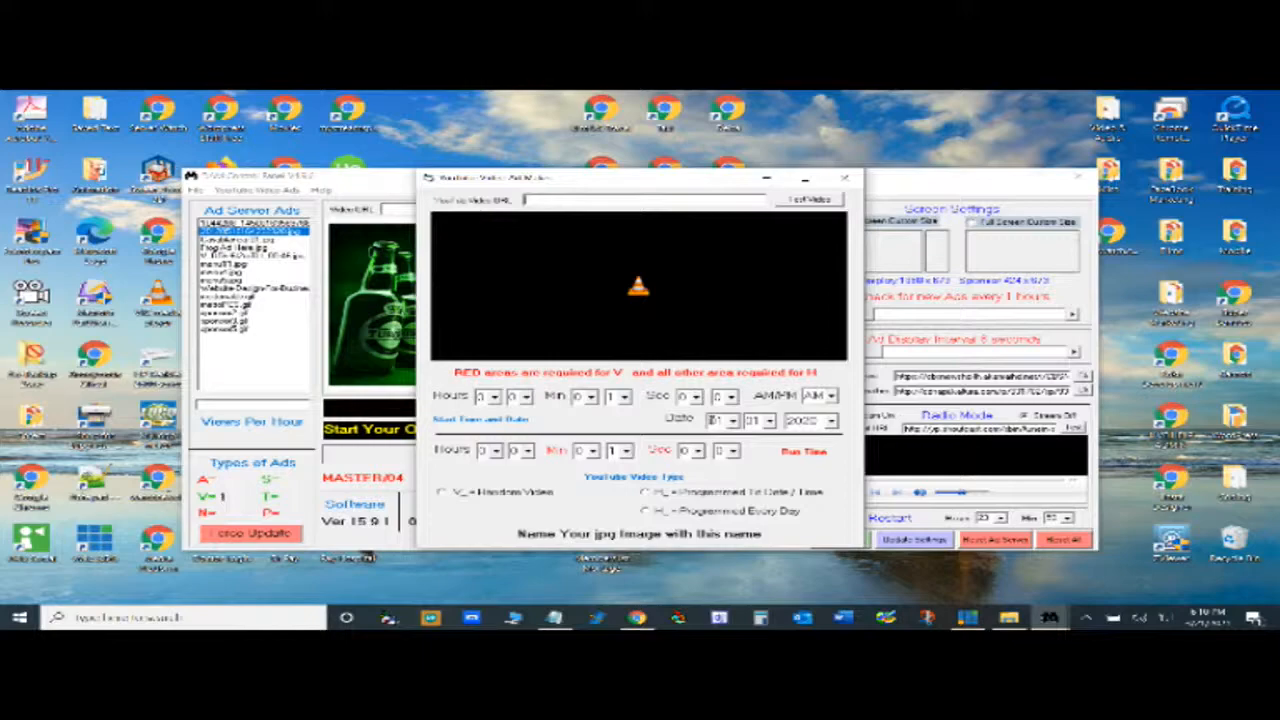
Step: Switch to Chrome and load youtube.com in the tab that holds the SHOUTcast directory
{"action": "left_click", "coordinate": [637, 617]}
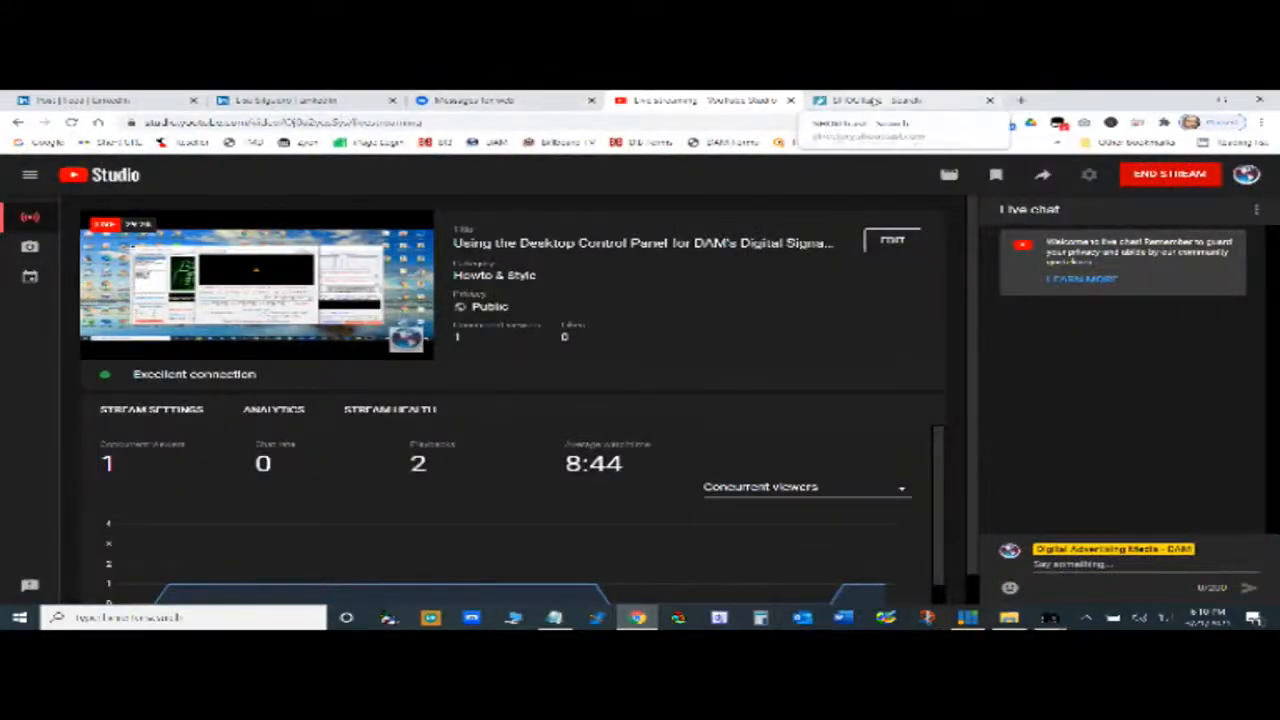
{"action": "left_click", "coordinate": [873, 101]}
{"action": "left_click", "coordinate": [594, 120]}
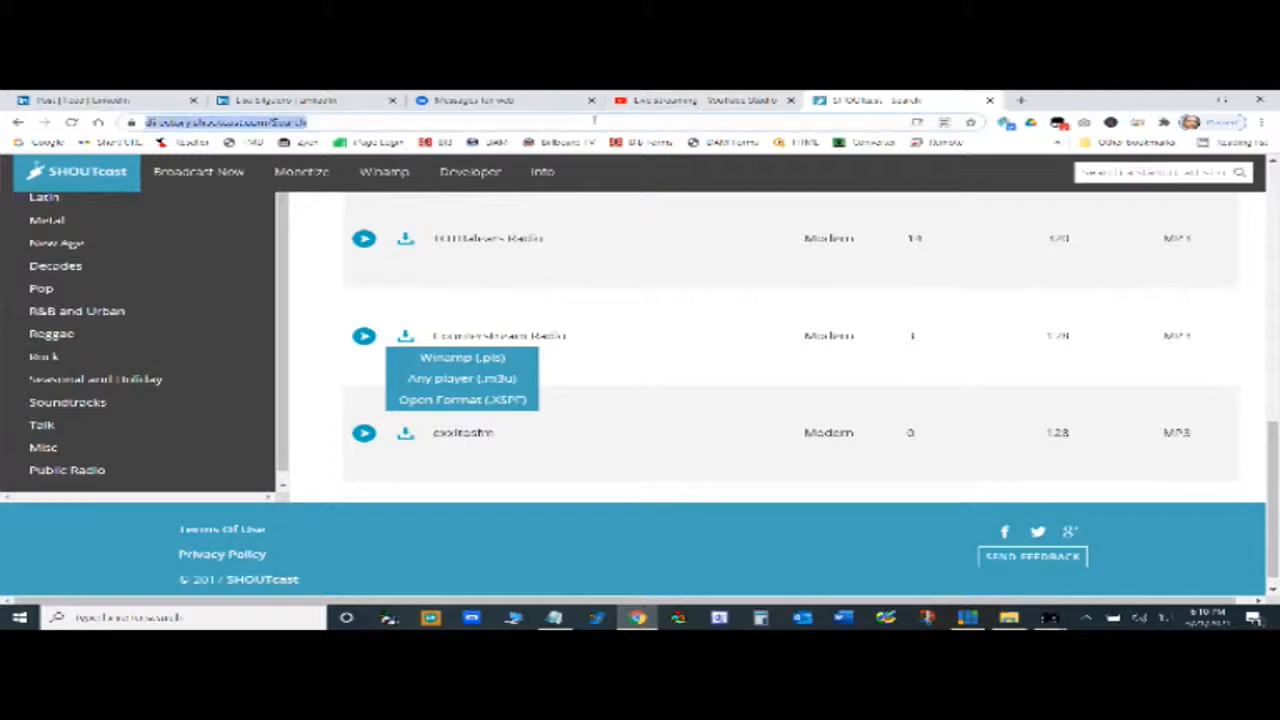
{"action": "type", "text": "youtube.com"}
{"action": "key", "text": "Return"}
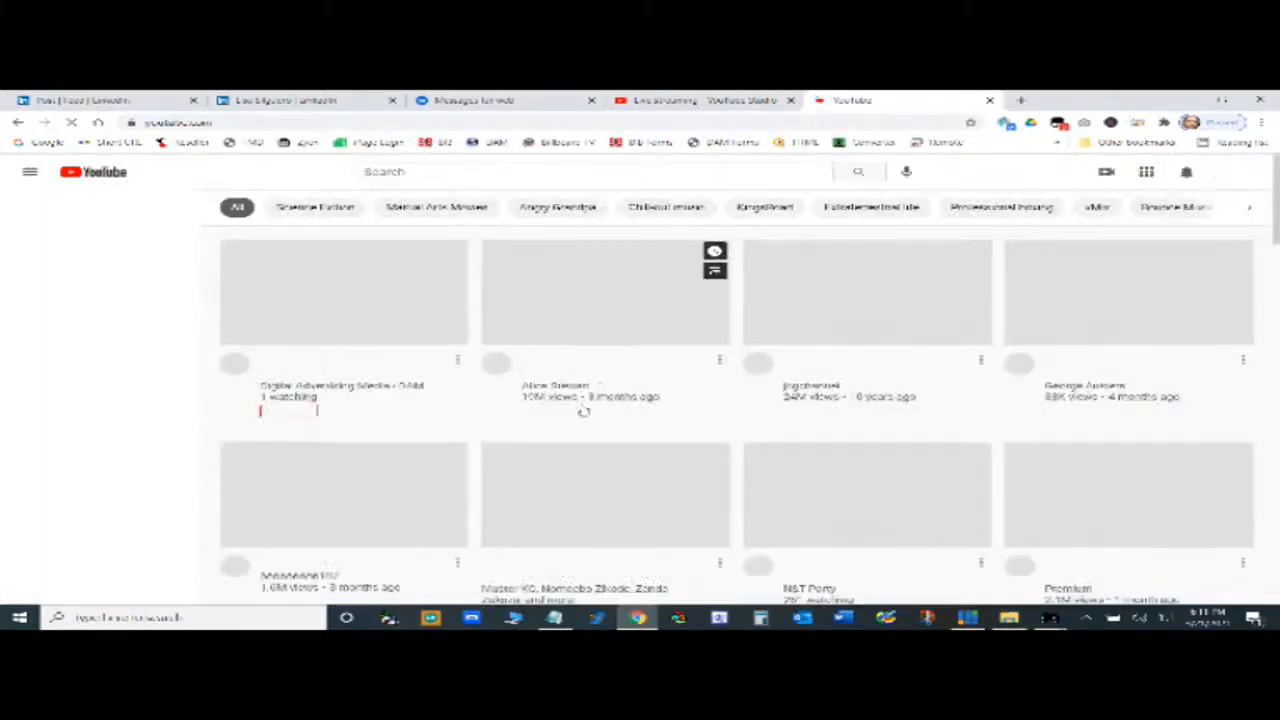
Step: Browse the YouTube home feed and open the Justice League 2: Darkseid Age teaser trailer
{"action": "scroll", "coordinate": [589, 412], "scroll_direction": "down", "scroll_amount": 2}
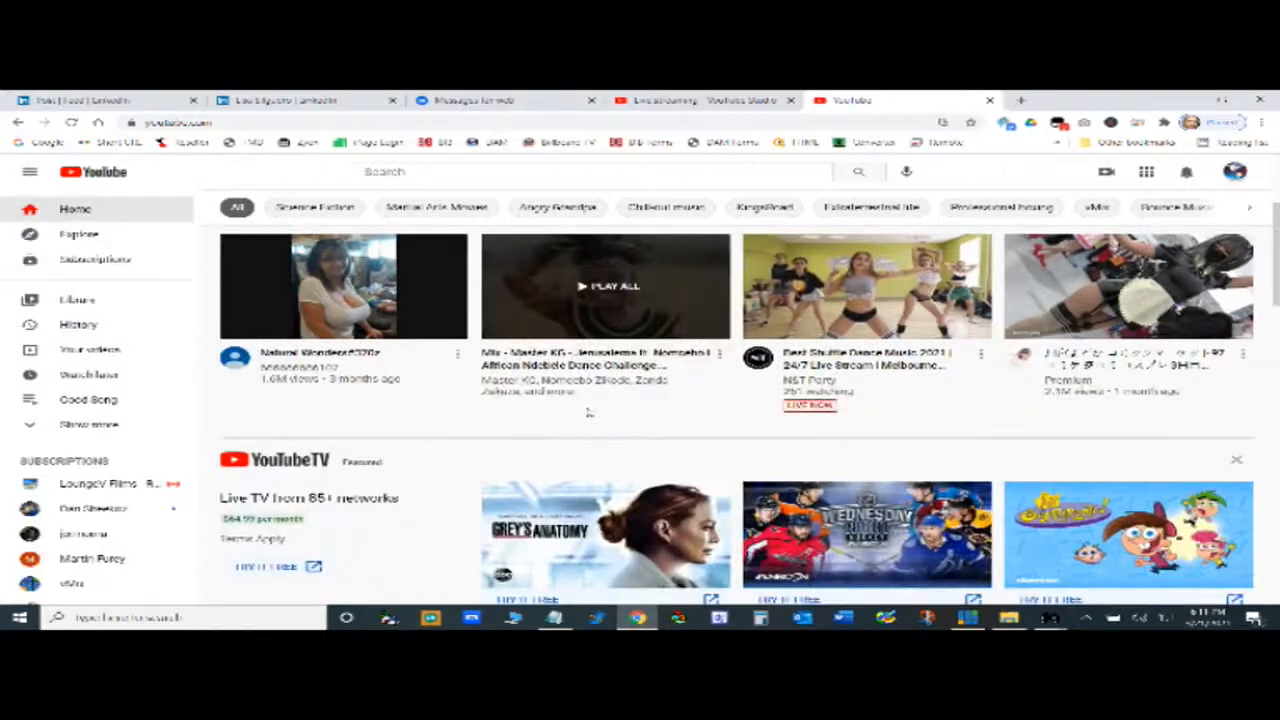
{"action": "scroll", "coordinate": [589, 412], "scroll_direction": "down", "scroll_amount": 5}
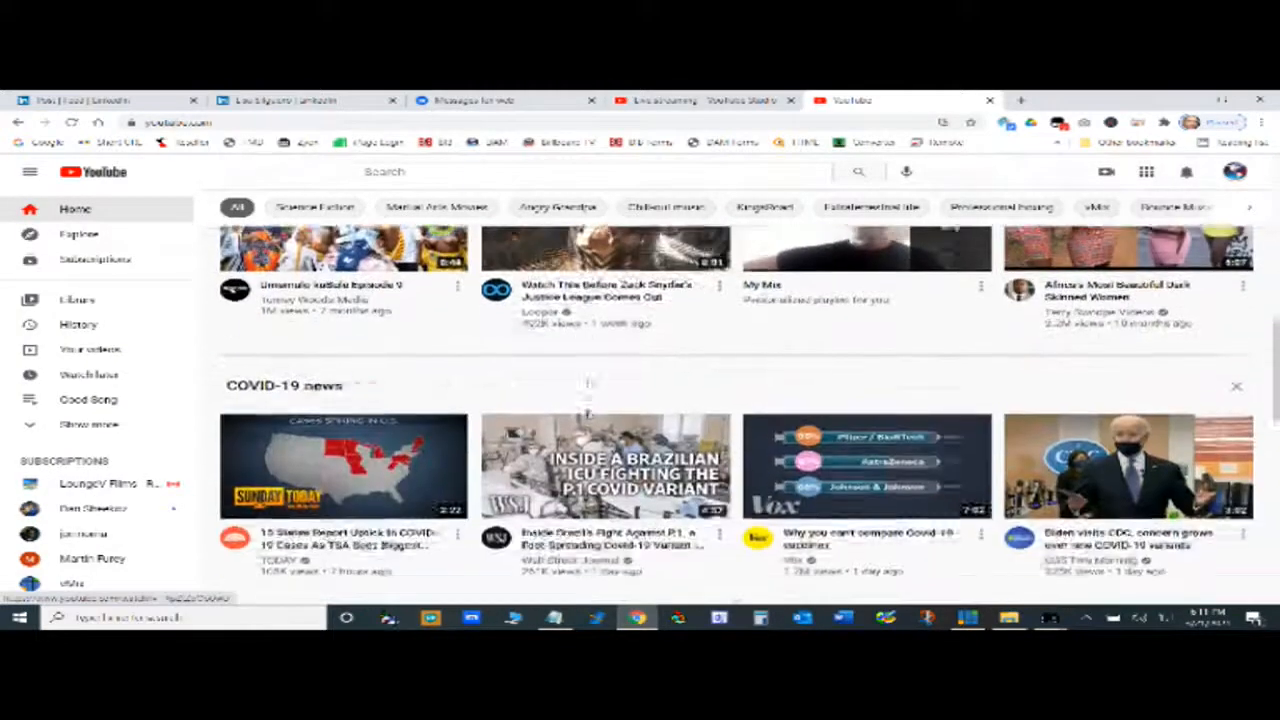
{"action": "scroll", "coordinate": [589, 412], "scroll_direction": "down", "scroll_amount": 3}
{"action": "scroll", "coordinate": [598, 426], "scroll_direction": "down", "scroll_amount": 5}
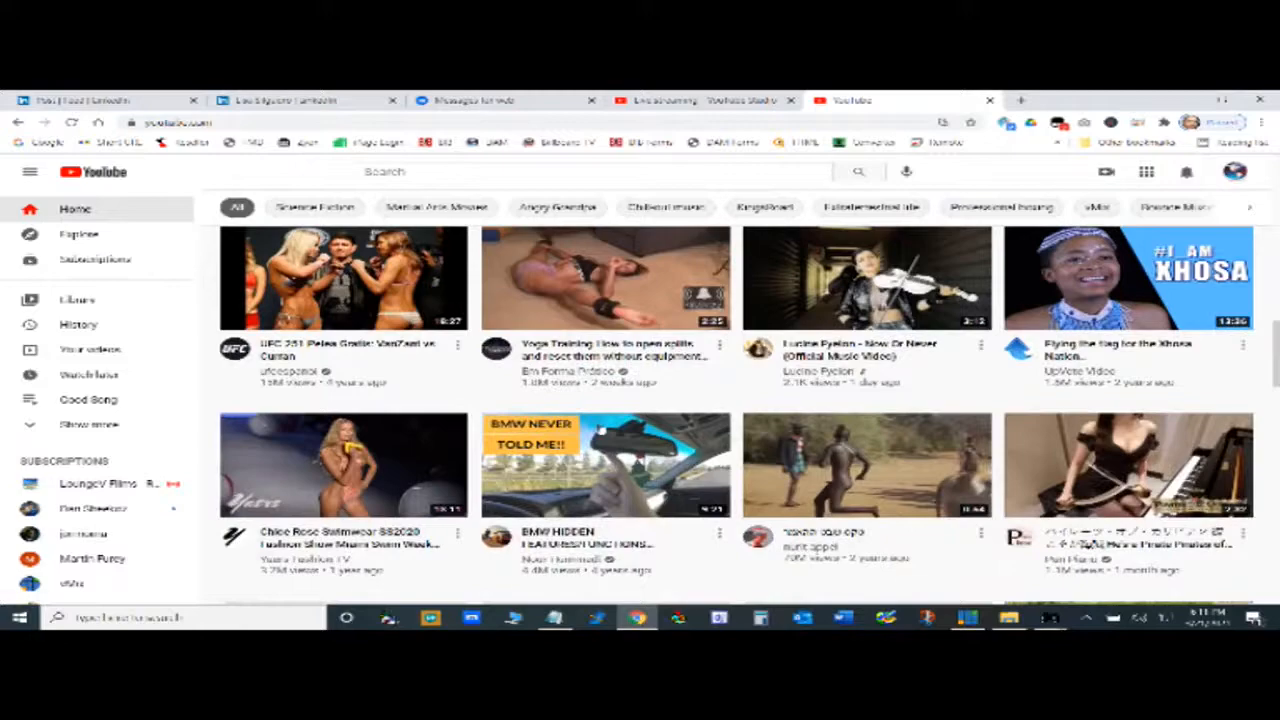
{"action": "scroll", "coordinate": [880, 450], "scroll_direction": "down", "scroll_amount": 3}
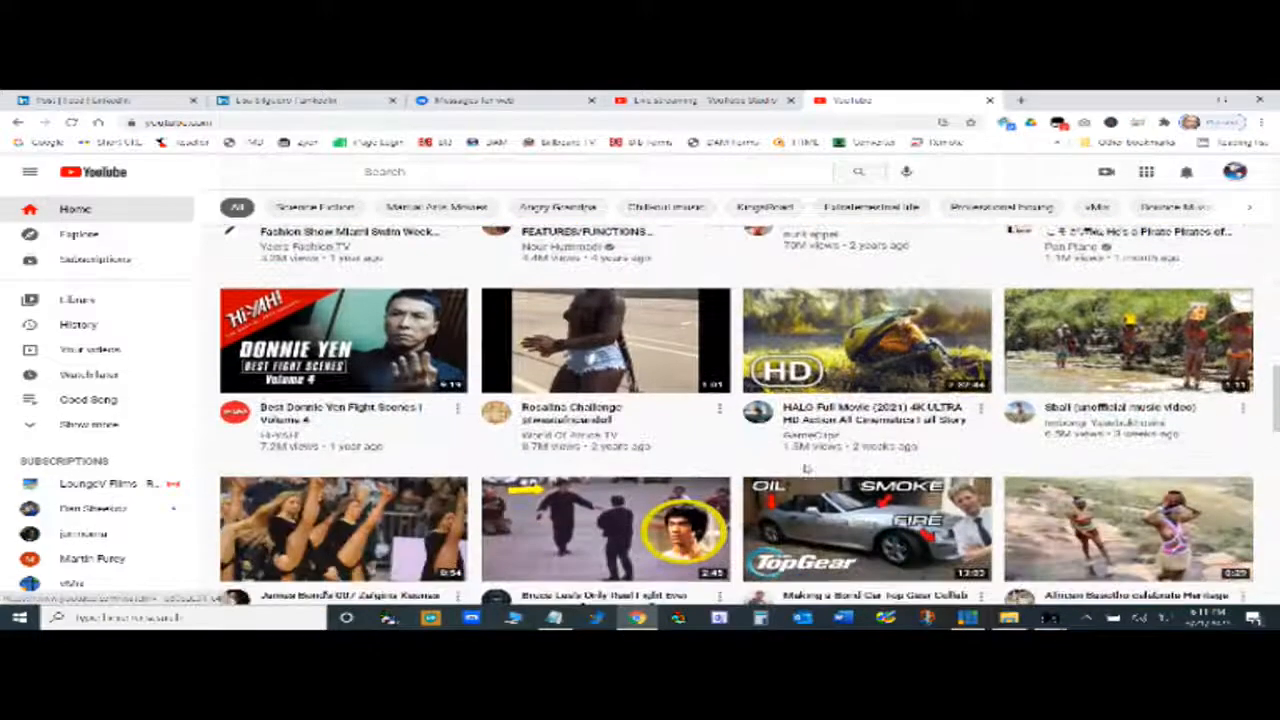
{"action": "scroll", "coordinate": [910, 428], "scroll_direction": "down", "scroll_amount": 4}
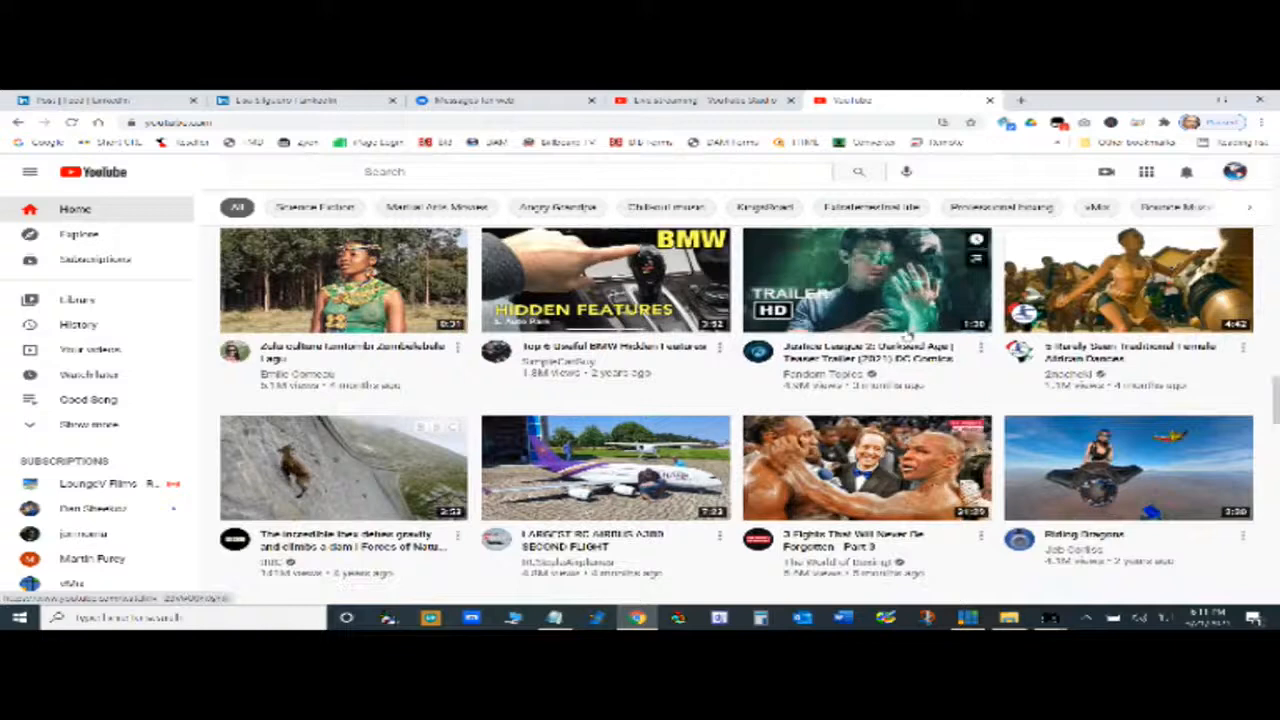
{"action": "left_click", "coordinate": [856, 303]}
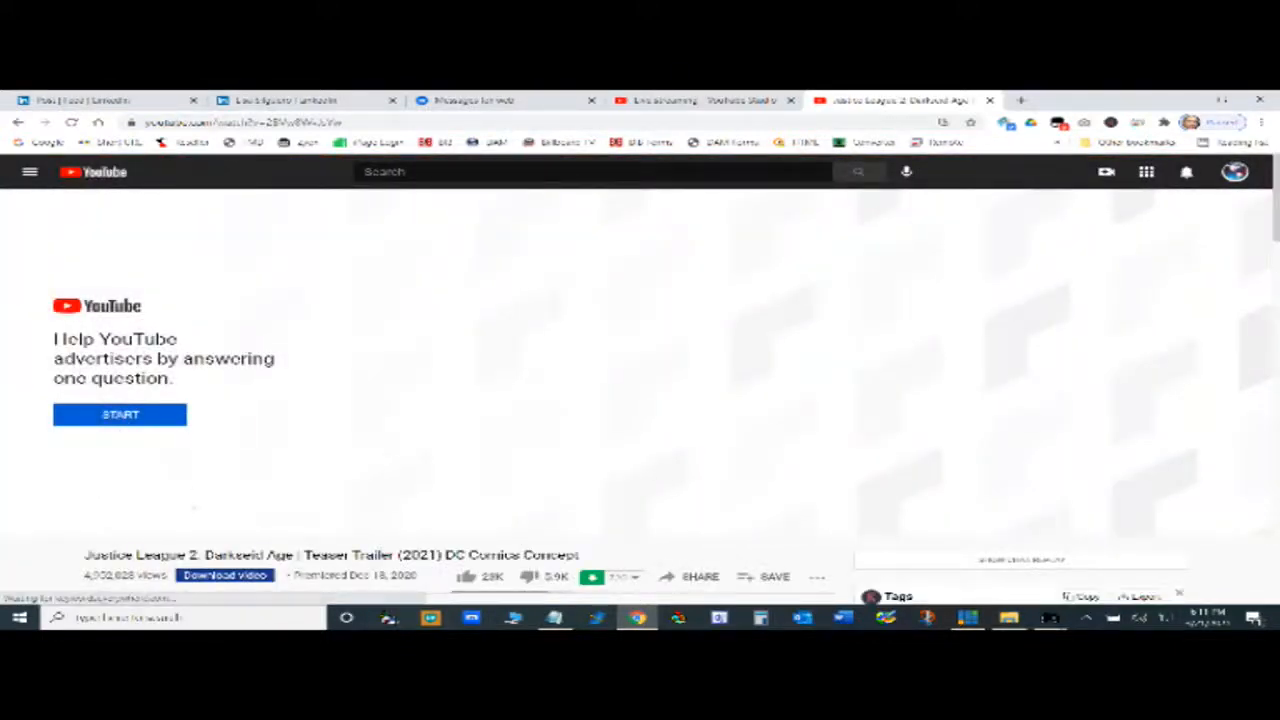
Step: Start the advertiser survey, skip the ad without answering, and pause the trailer near its beginning
{"action": "left_click", "coordinate": [152, 415]}
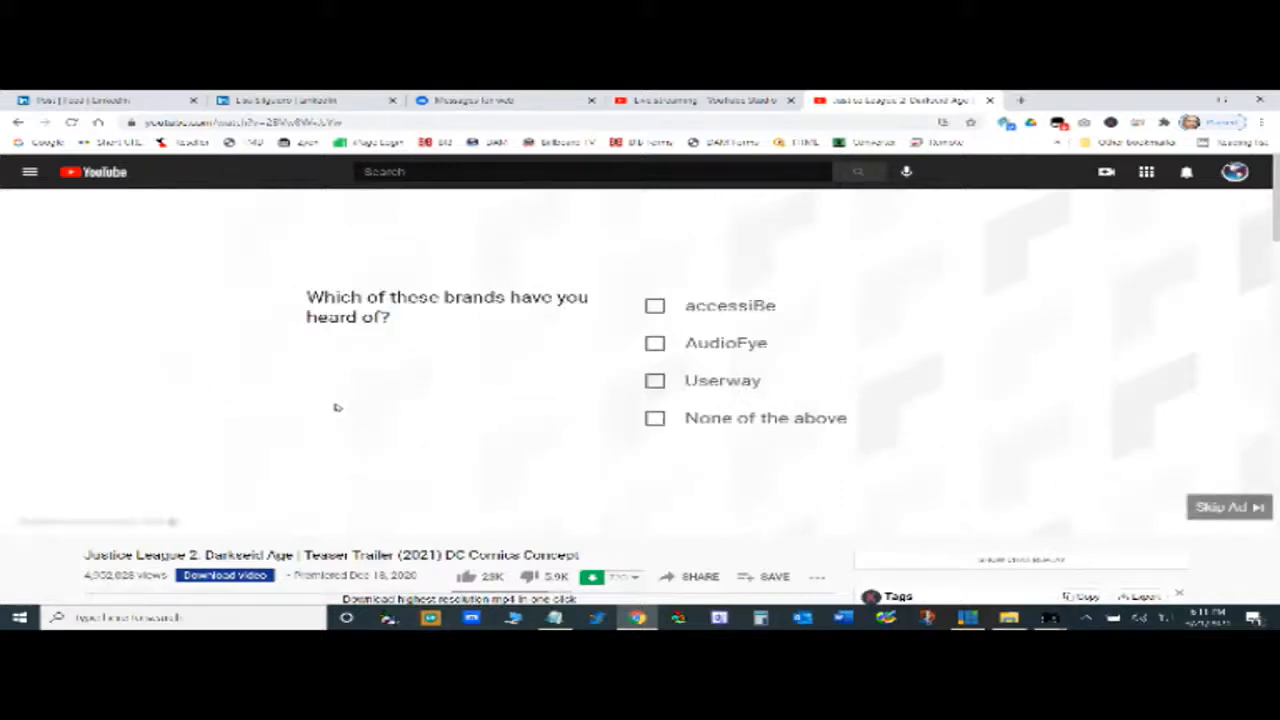
{"action": "left_click", "coordinate": [1232, 512]}
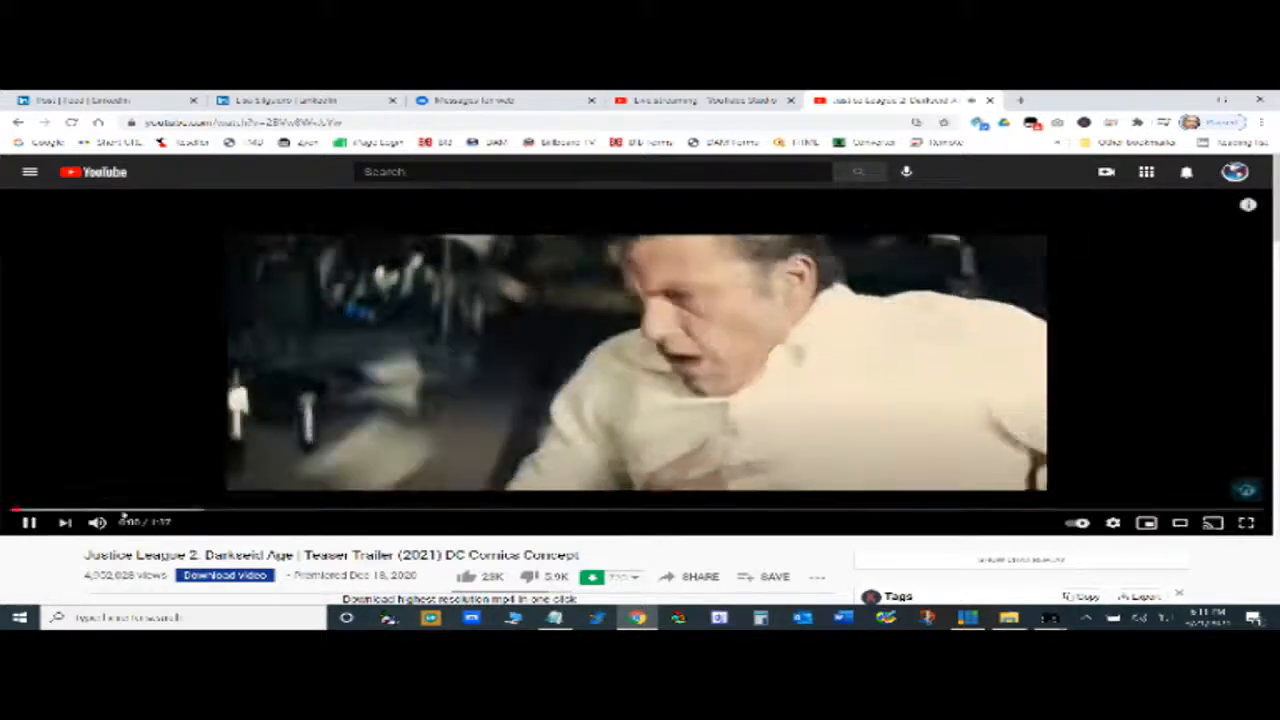
{"action": "left_click", "coordinate": [29, 522]}
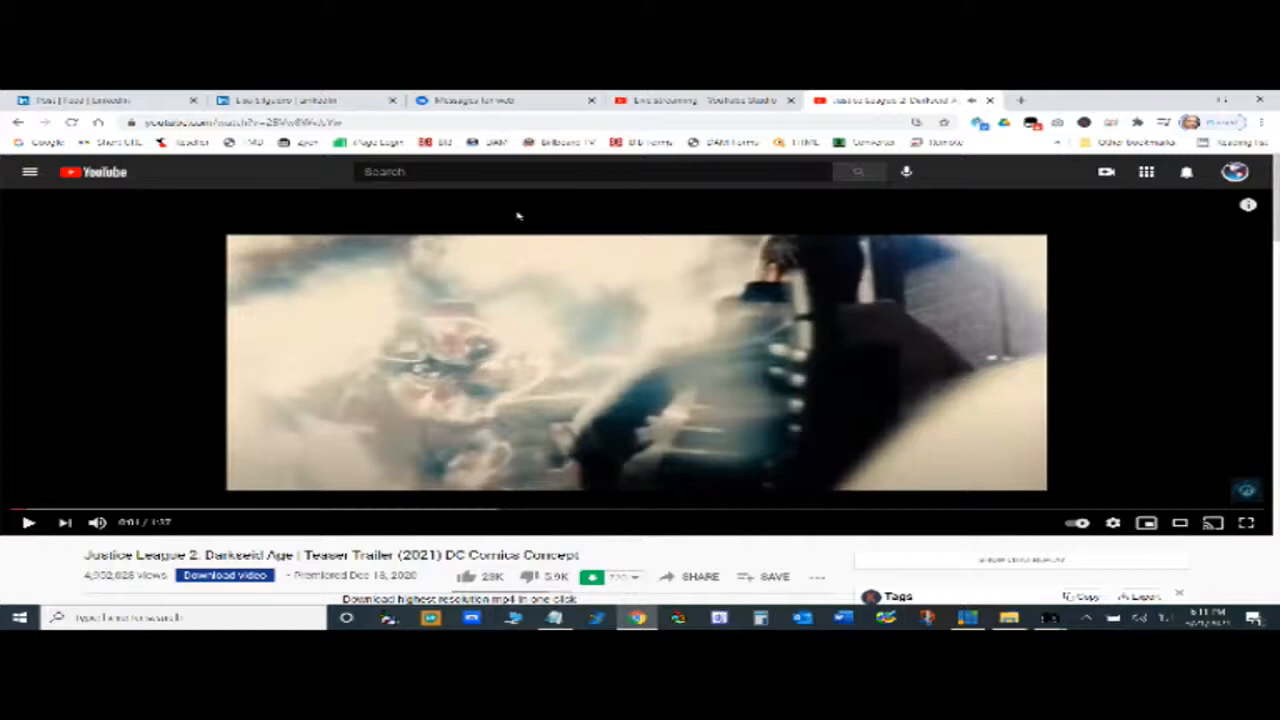
Step: Copy the trailer's full web address
{"action": "left_click", "coordinate": [348, 122]}
{"action": "right_click", "coordinate": [348, 122]}
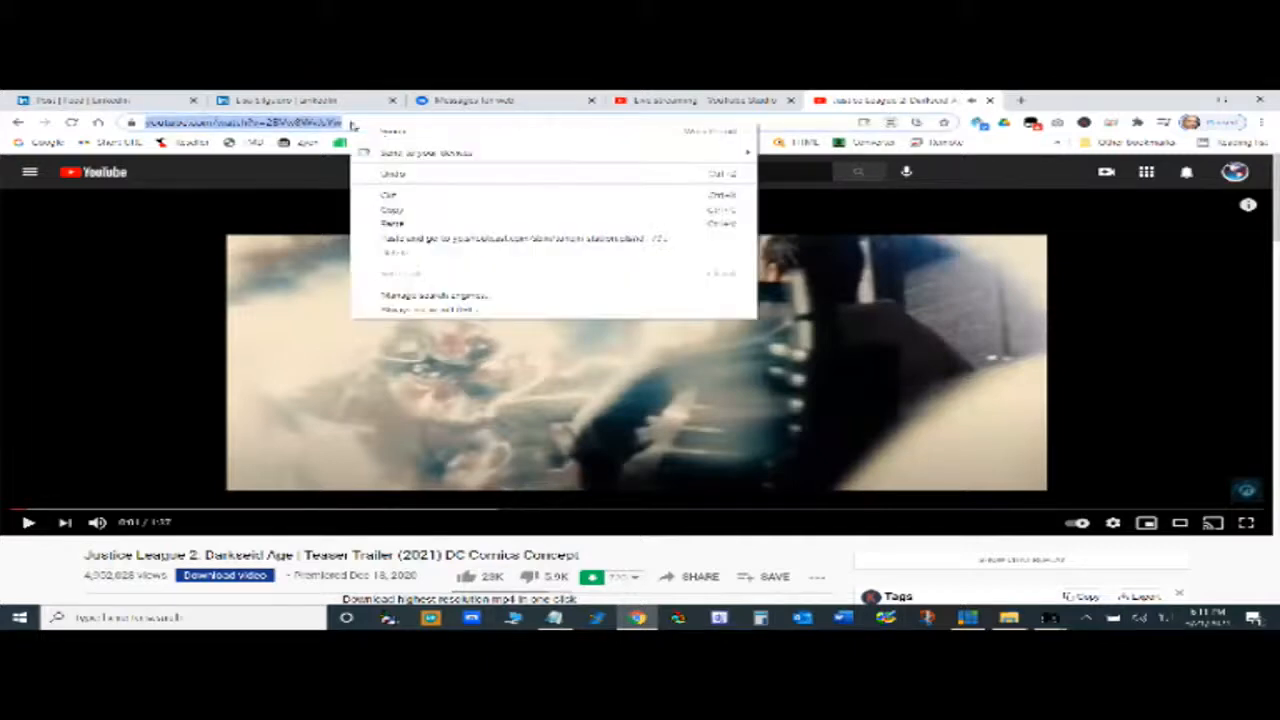
{"action": "left_click", "coordinate": [412, 214]}
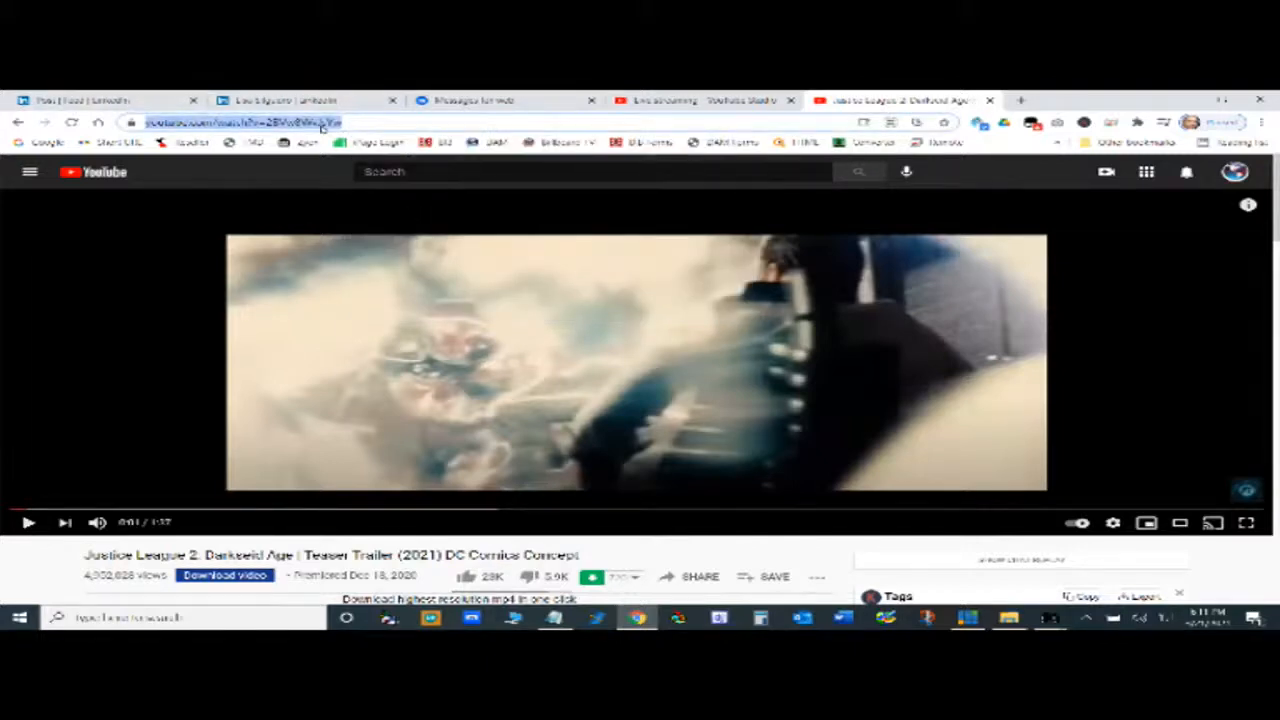
Step: Switch to the YouTube Video Ad Maker, paste the copied address as the video URL, test its playback, and close the window
{"action": "left_click", "coordinate": [1049, 617]}
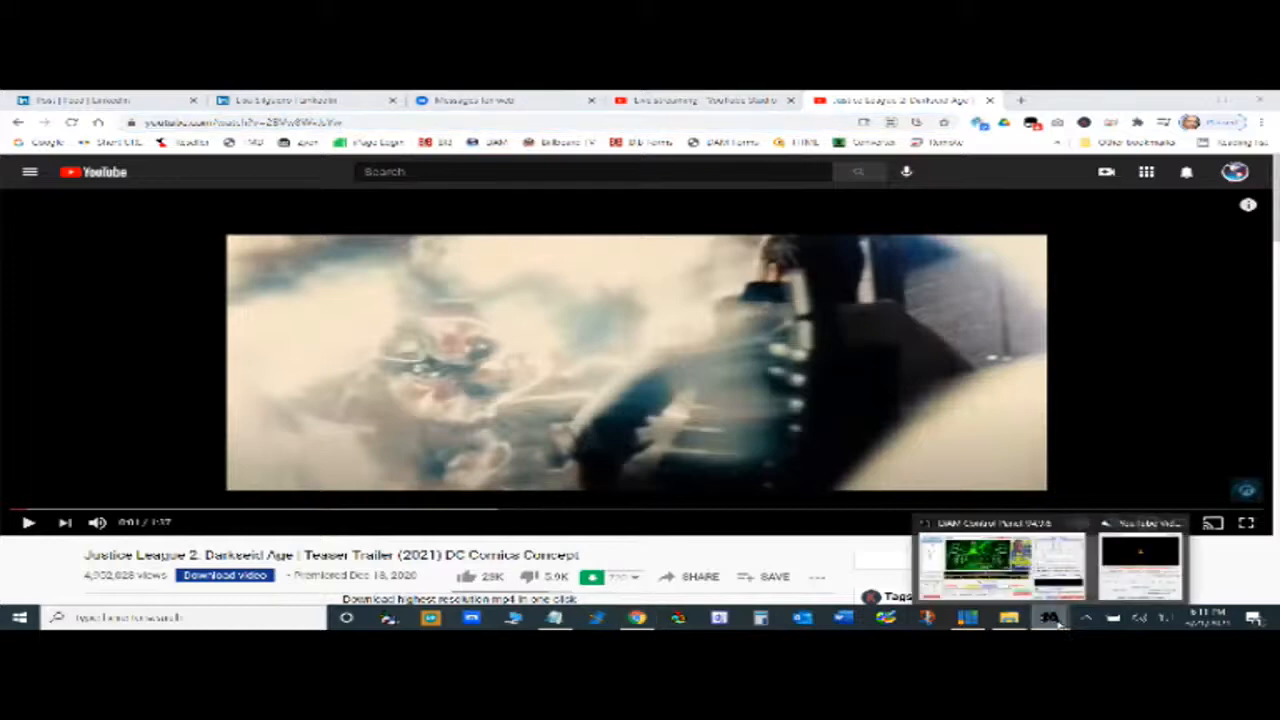
{"action": "left_click", "coordinate": [1078, 585]}
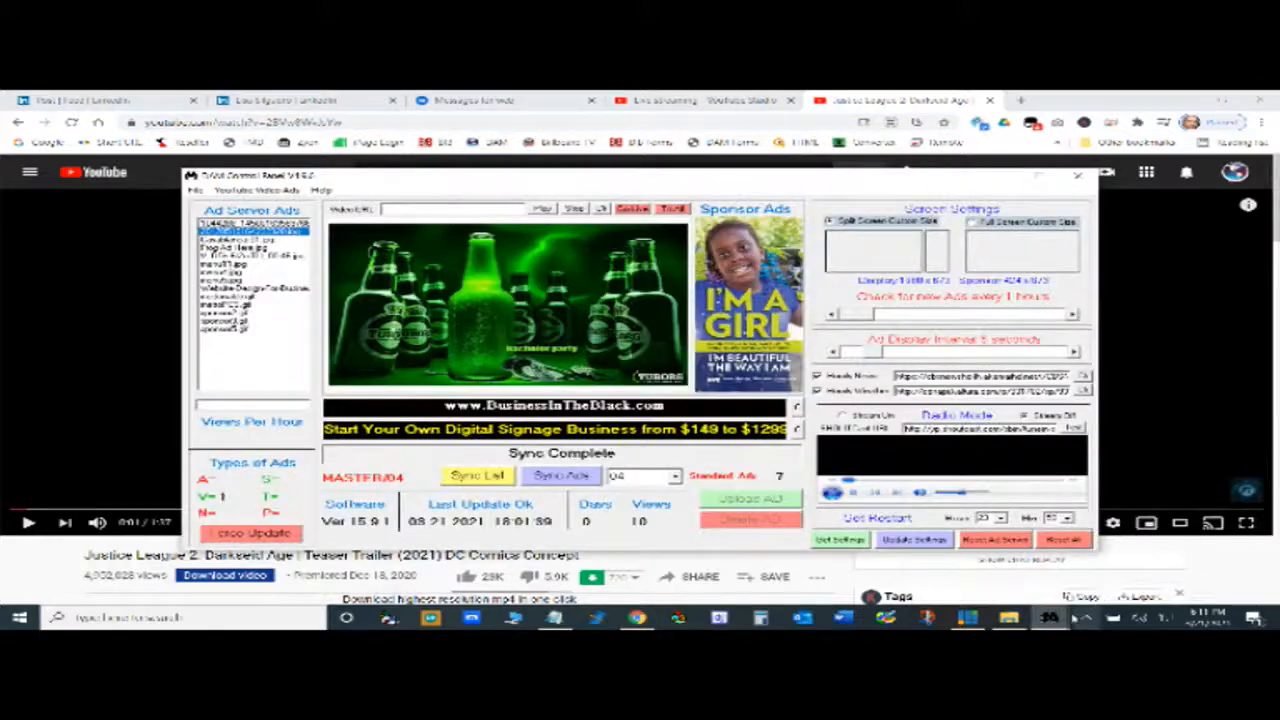
{"action": "left_click", "coordinate": [1140, 565]}
{"action": "right_click", "coordinate": [602, 199]}
{"action": "left_click", "coordinate": [655, 252]}
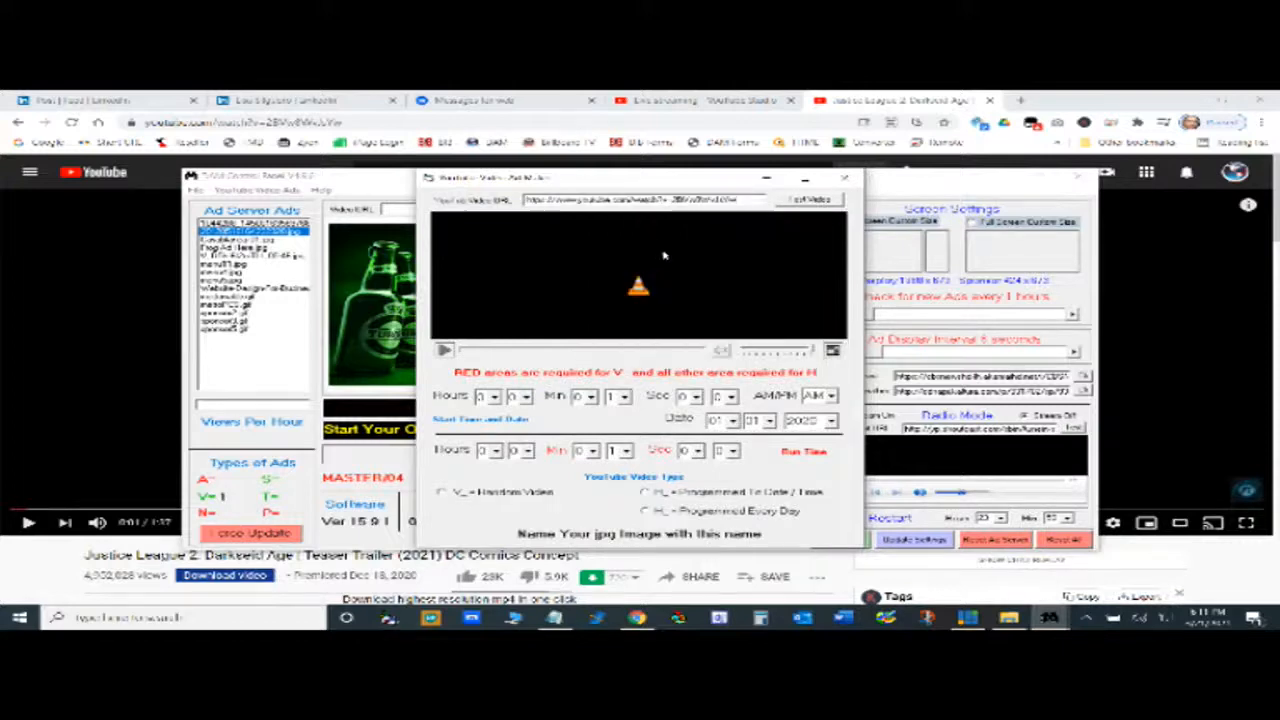
{"action": "left_click", "coordinate": [802, 201]}
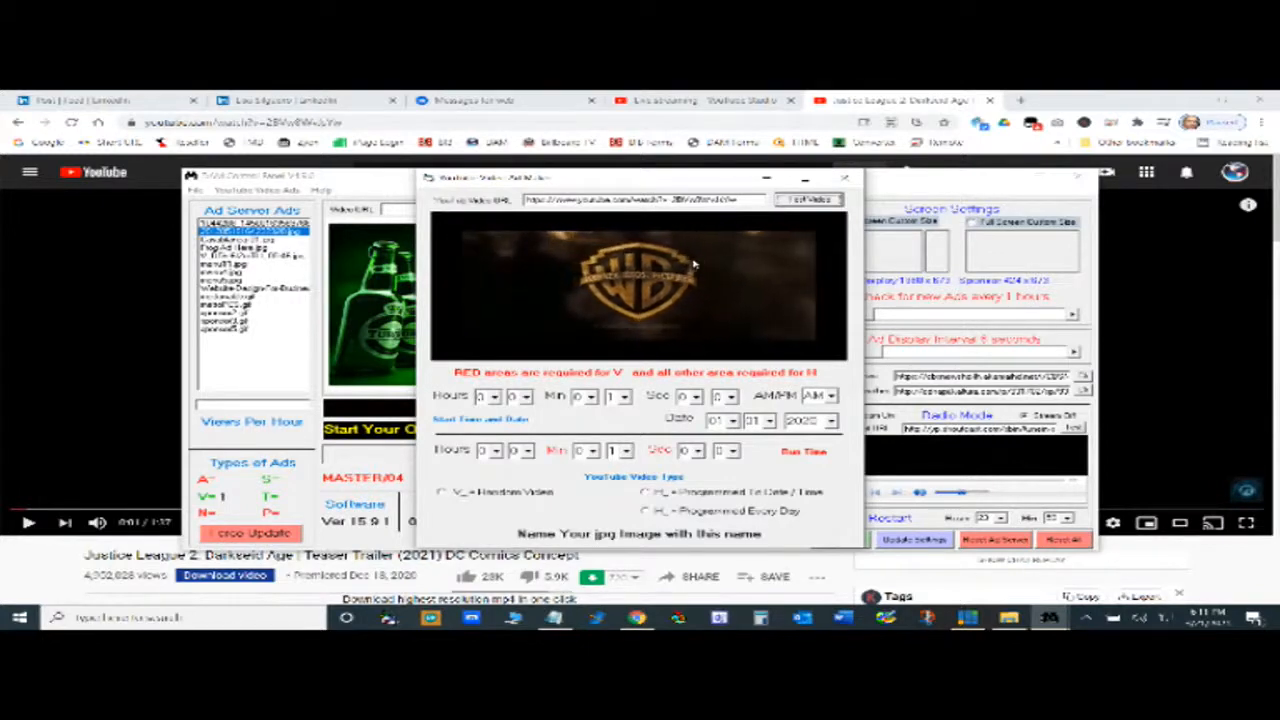
{"action": "left_click", "coordinate": [845, 178]}
Step: Reopen the YouTube Video Ad Maker and paste the trailer's address as the video URL again
{"action": "left_click", "coordinate": [272, 190]}
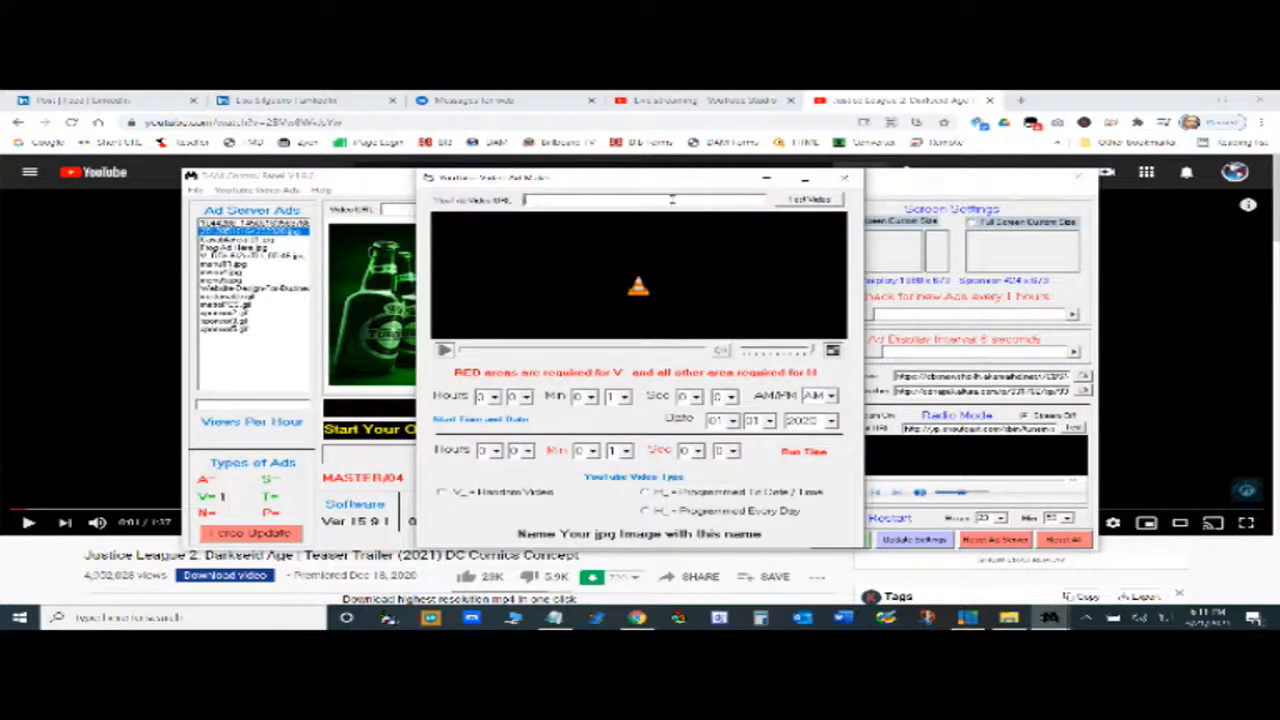
{"action": "right_click", "coordinate": [672, 199]}
{"action": "left_click", "coordinate": [710, 254]}
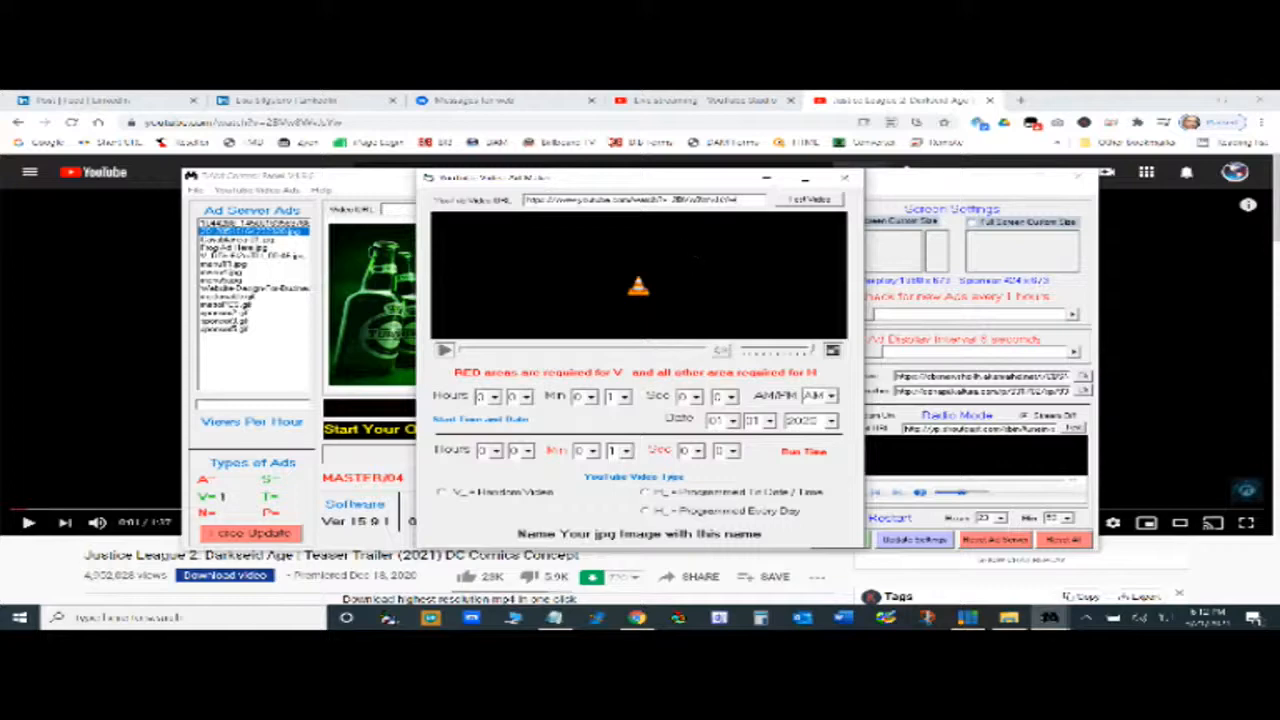
Step: Check the trailer's length on its YouTube page in Chrome, and return to the YouTube Video Ad Maker
{"action": "left_click", "coordinate": [400, 122]}
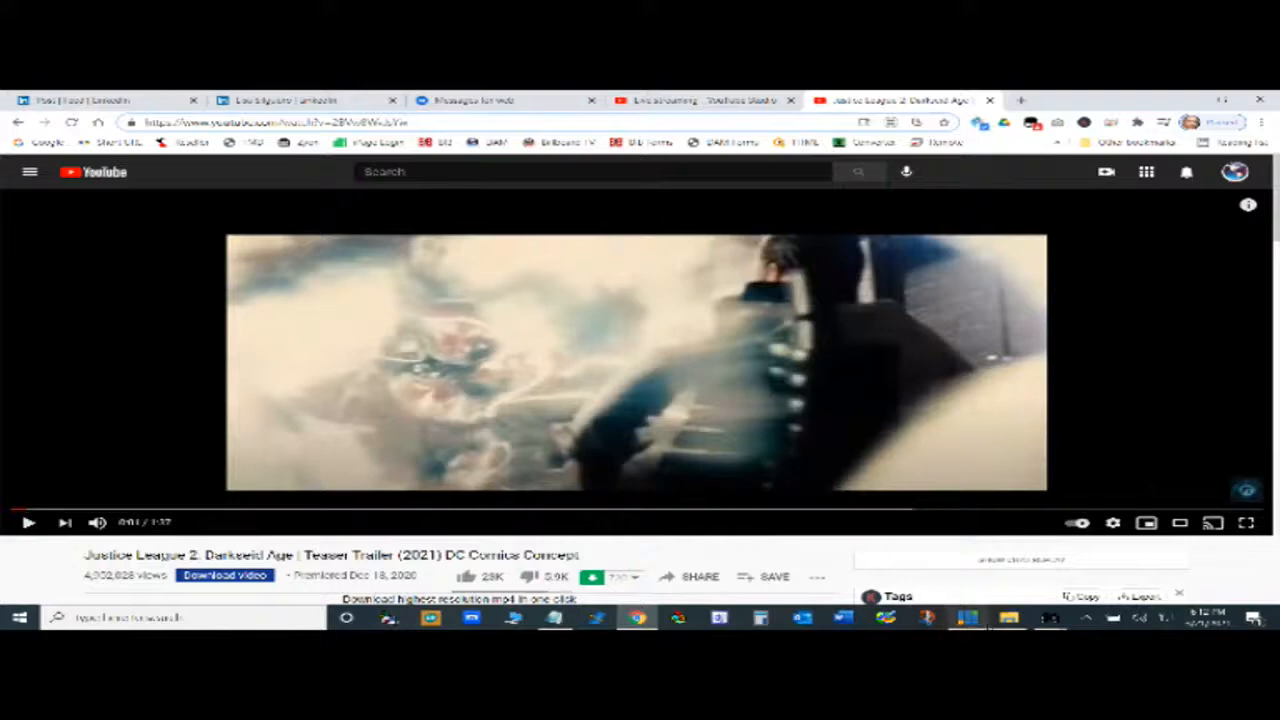
{"action": "left_click", "coordinate": [1049, 617]}
{"action": "left_click", "coordinate": [1043, 576]}
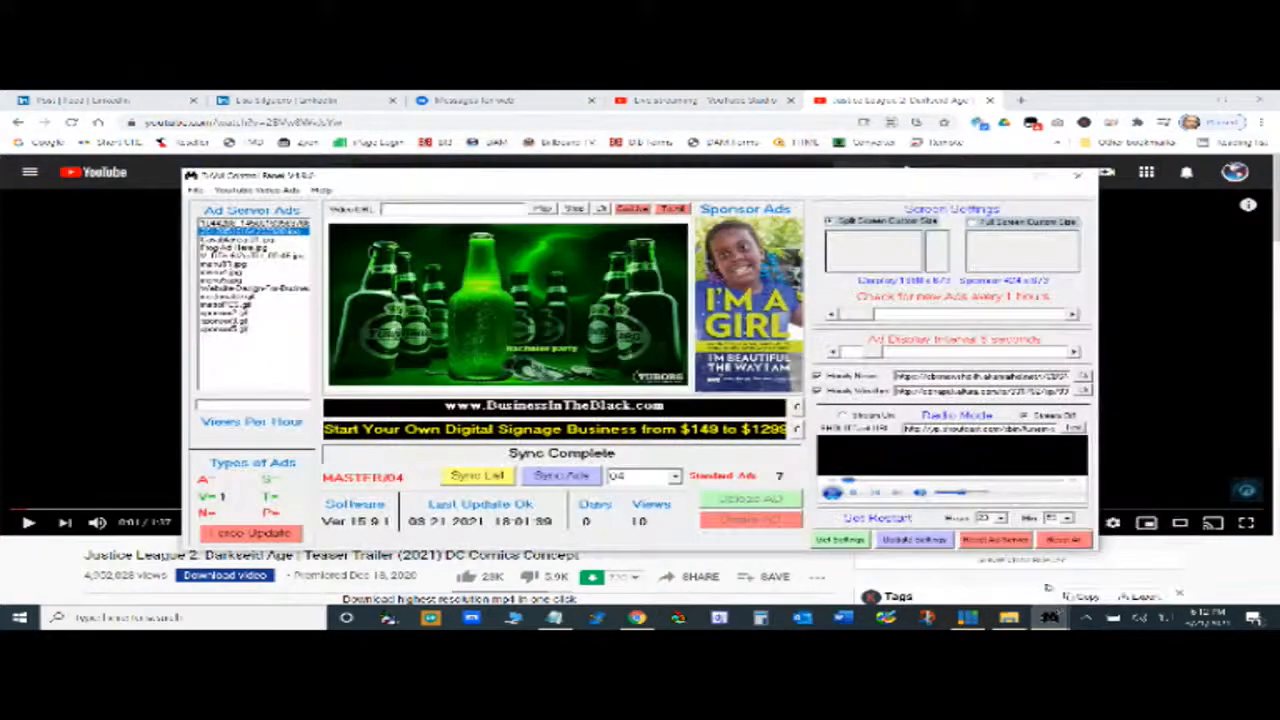
{"action": "left_click", "coordinate": [1049, 617]}
{"action": "left_click", "coordinate": [1116, 566]}
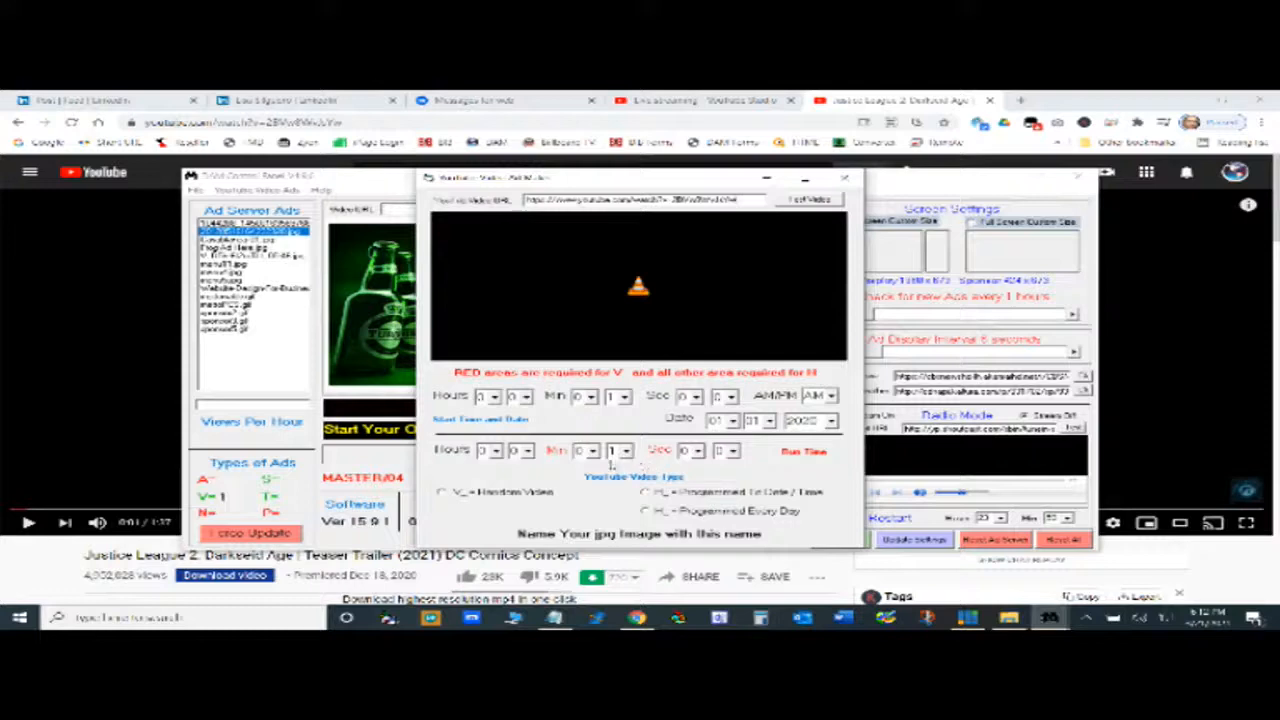
Step: Set the run time's seconds to 37 and choose the V_ Random Video type to generate the image name
{"action": "left_click", "coordinate": [694, 452]}
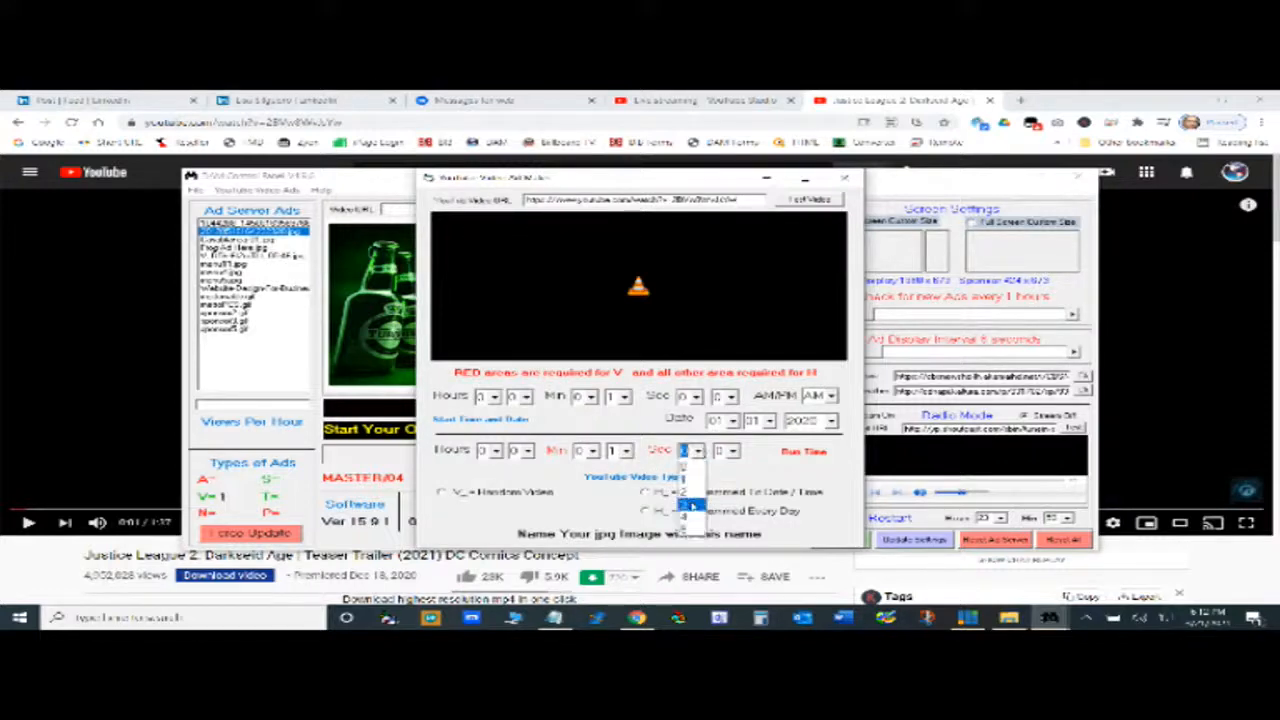
{"action": "left_click", "coordinate": [692, 507]}
{"action": "left_click", "coordinate": [732, 451]}
{"action": "left_click", "coordinate": [726, 556]}
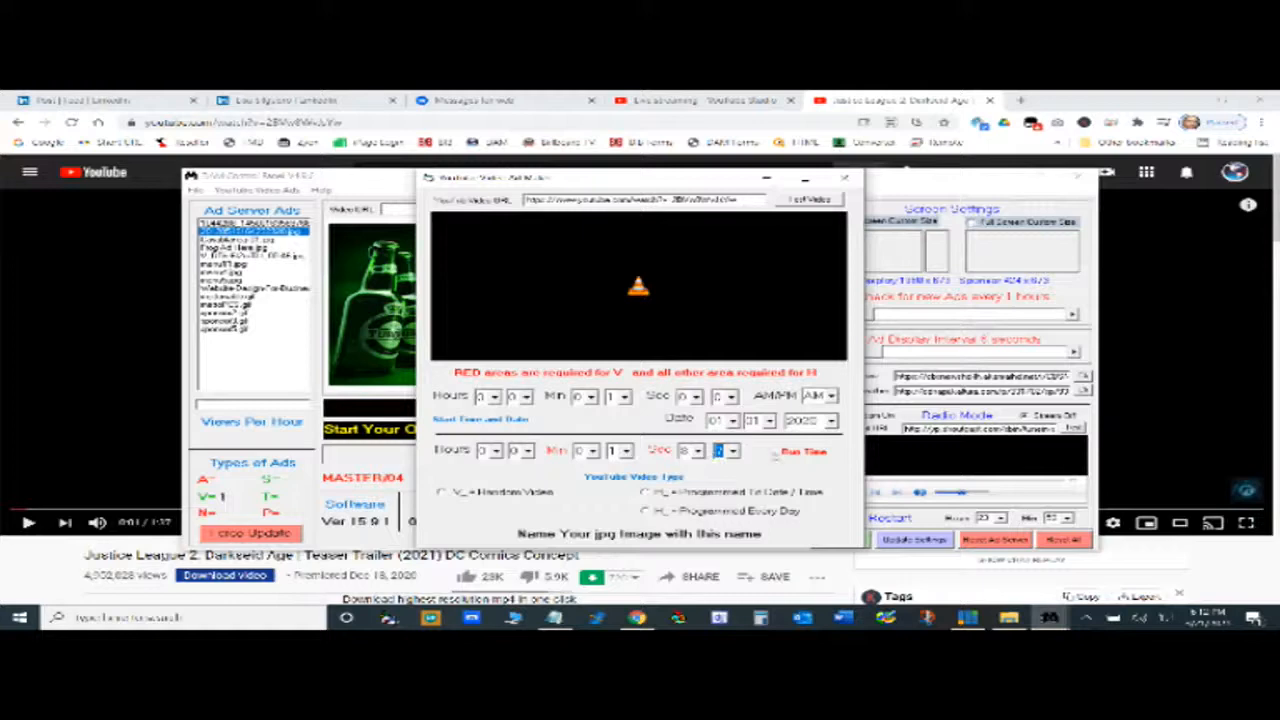
{"action": "left_click", "coordinate": [442, 492]}
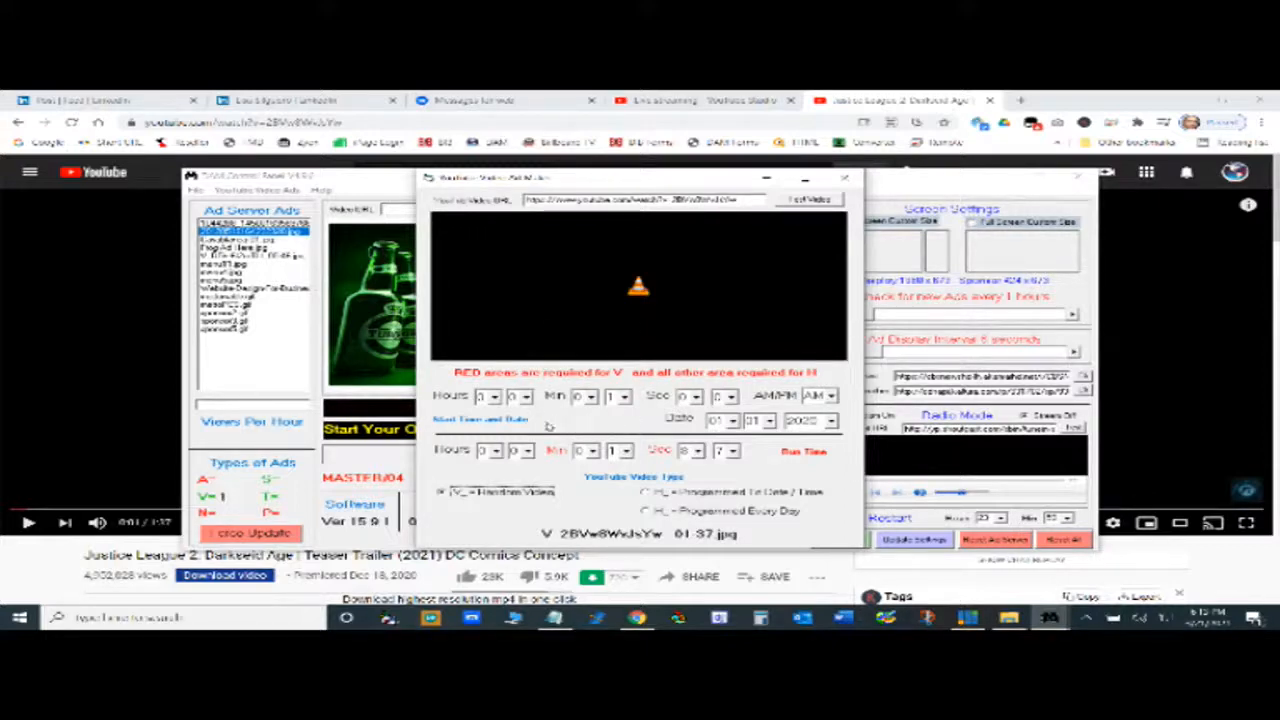
Step: Set the ad's start time to 05:00 PM
{"action": "left_click", "coordinate": [525, 397]}
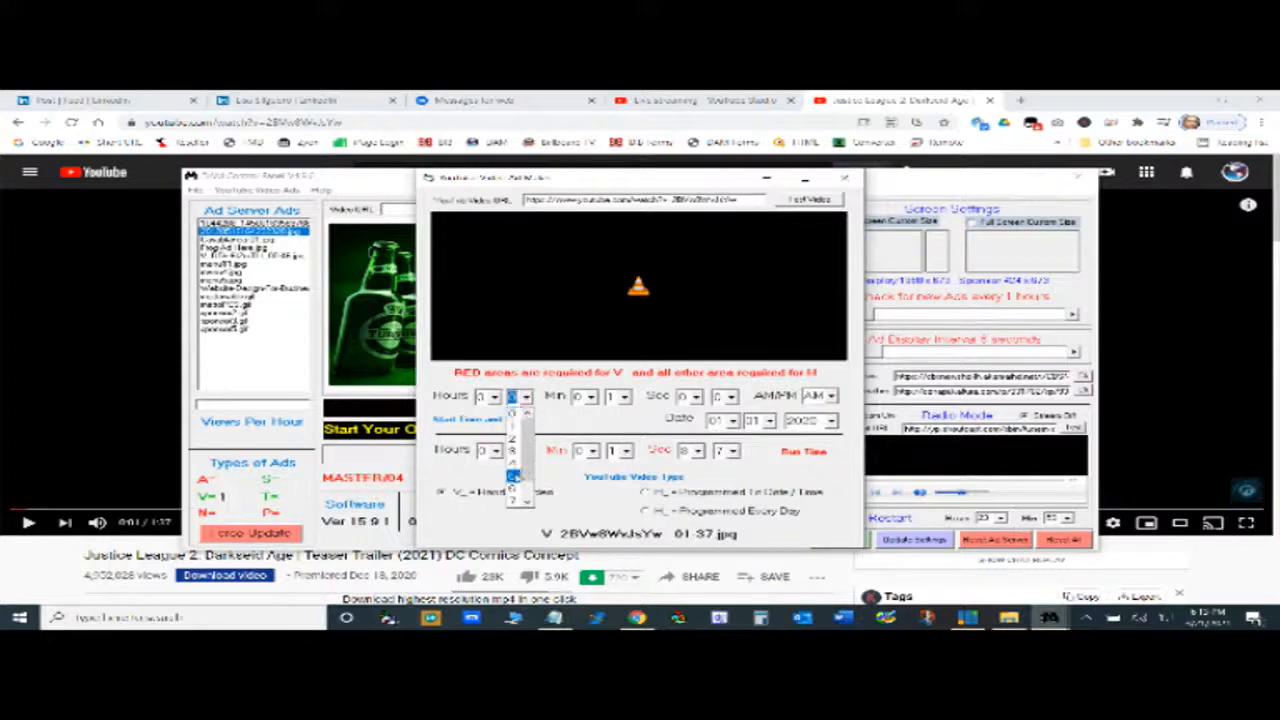
{"action": "left_click", "coordinate": [514, 476]}
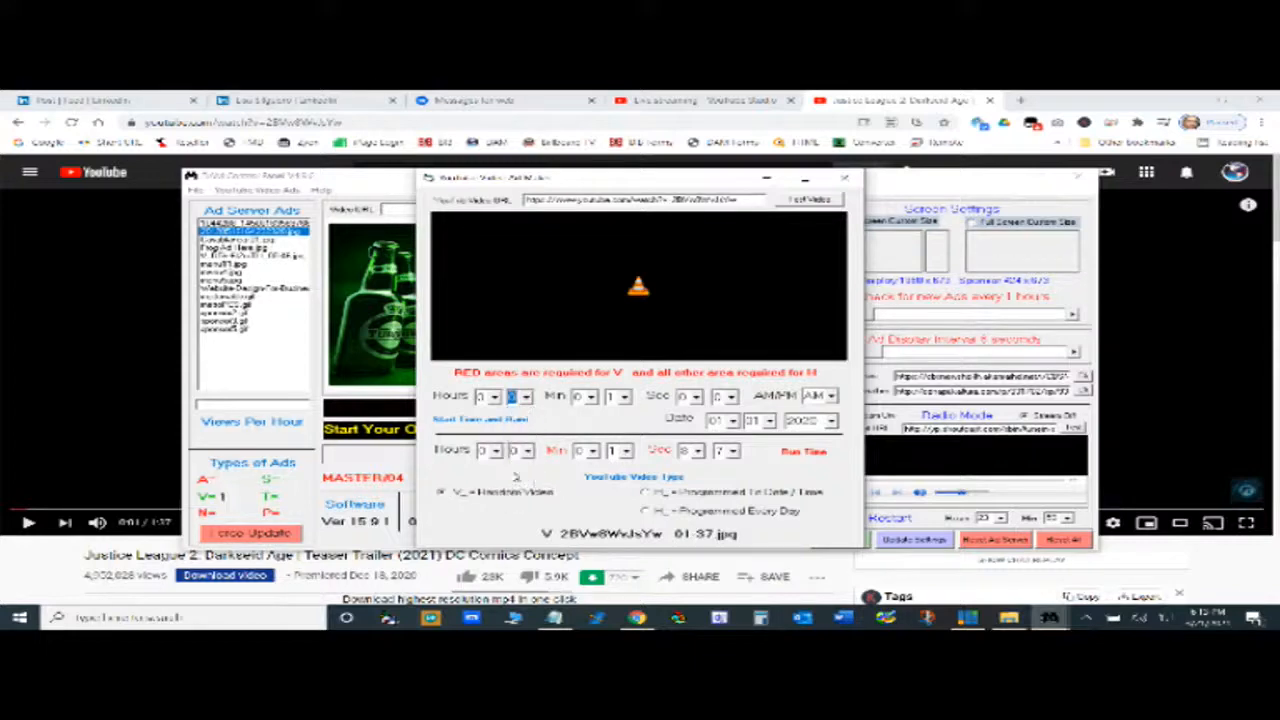
{"action": "left_click", "coordinate": [620, 398]}
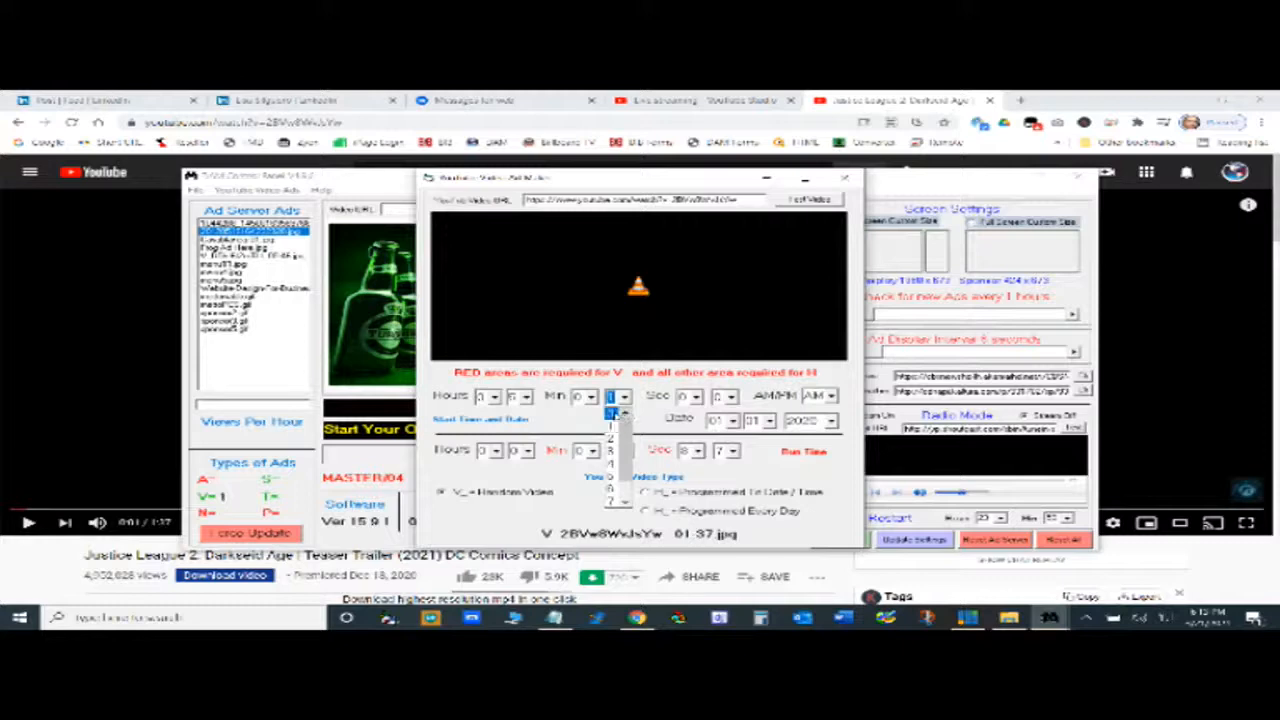
{"action": "left_click", "coordinate": [625, 414]}
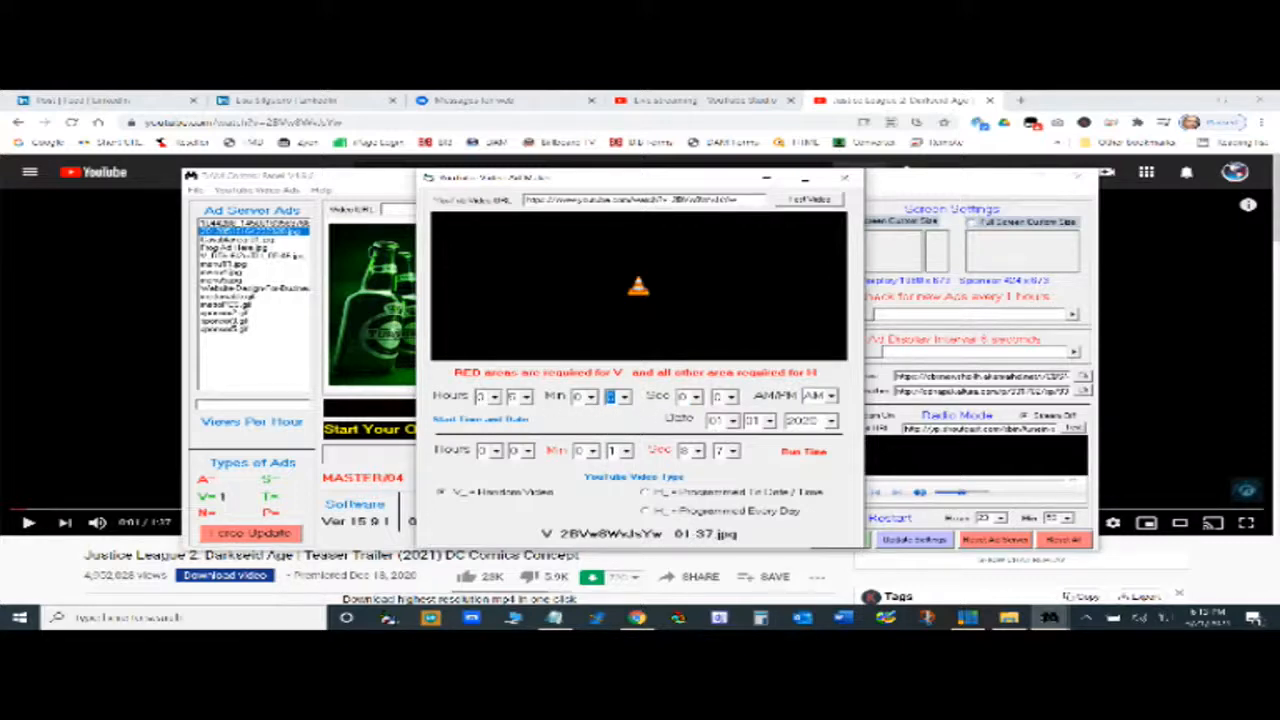
{"action": "left_click", "coordinate": [822, 396]}
{"action": "left_click", "coordinate": [814, 424]}
Step: Set the ad's start date to month 08, day 3, year 2022
{"action": "left_click", "coordinate": [831, 421]}
{"action": "left_click", "coordinate": [818, 451]}
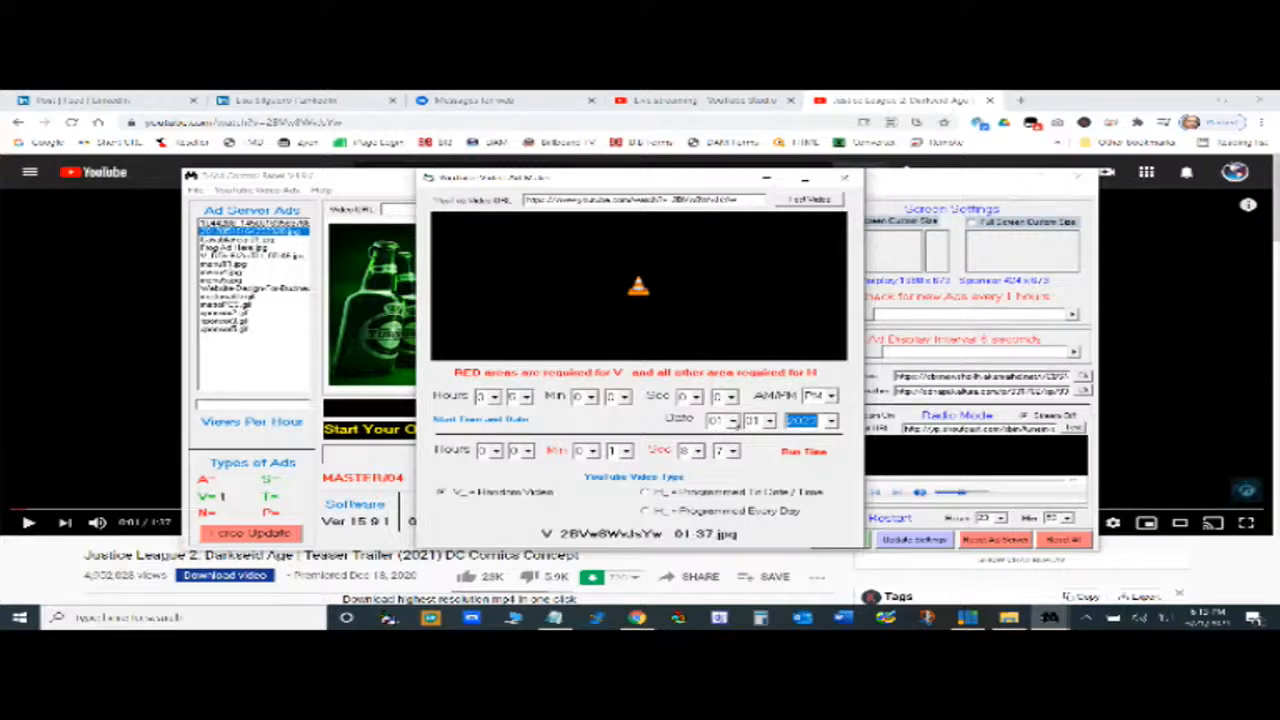
{"action": "left_click", "coordinate": [735, 423]}
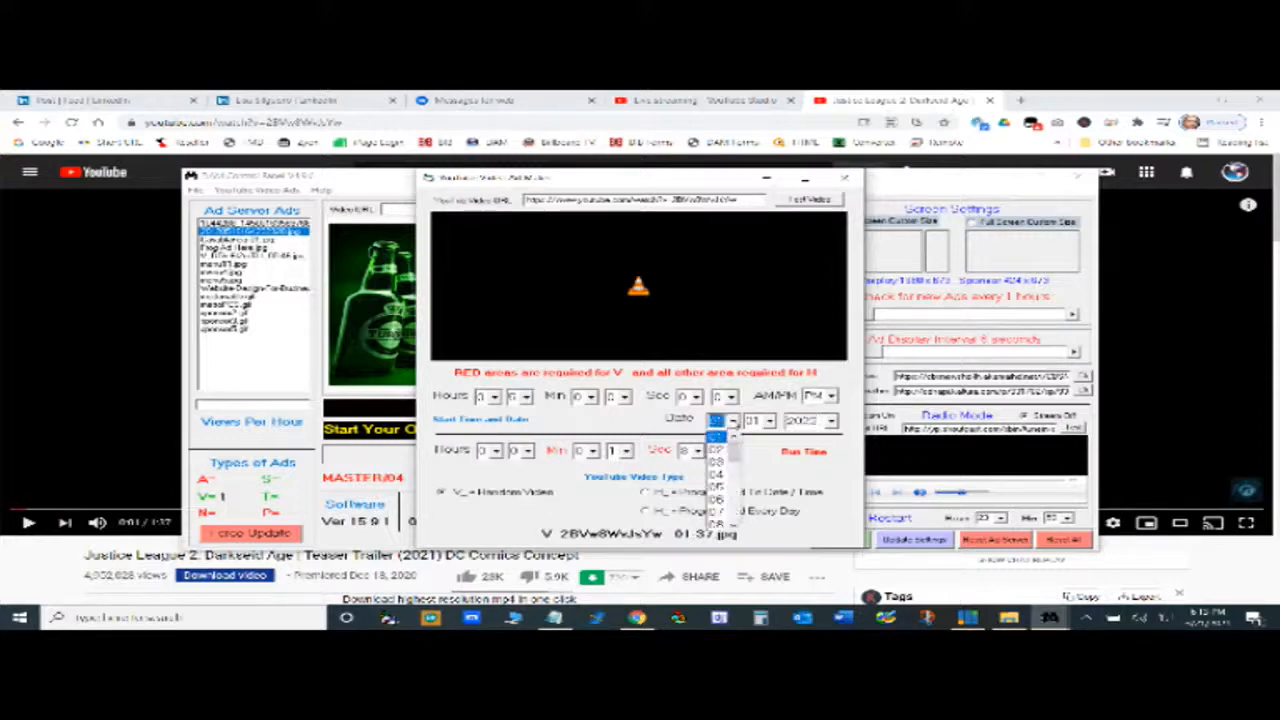
{"action": "left_click", "coordinate": [718, 525]}
{"action": "left_click", "coordinate": [769, 421]}
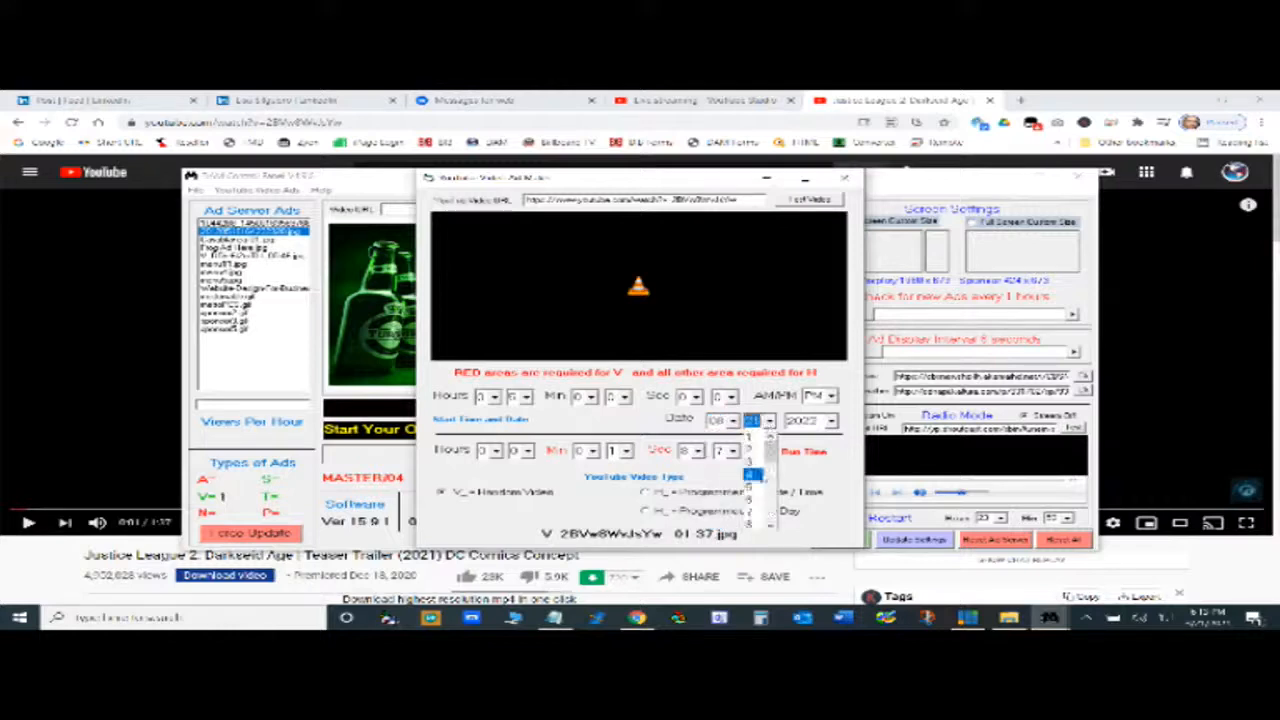
{"action": "left_click", "coordinate": [753, 474]}
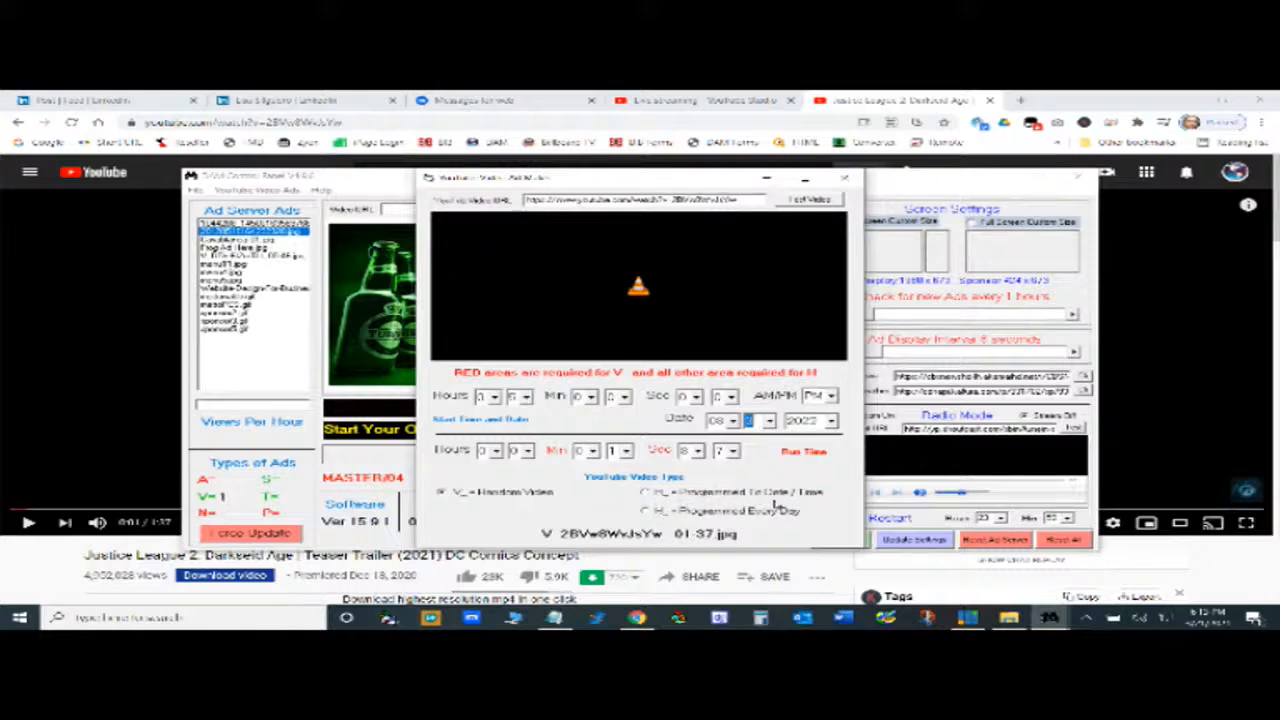
Step: Generate names for the Programmed To Date / Time and Programmed Every Day types, return to Random Video, and close the Ad Maker
{"action": "left_click", "coordinate": [645, 493]}
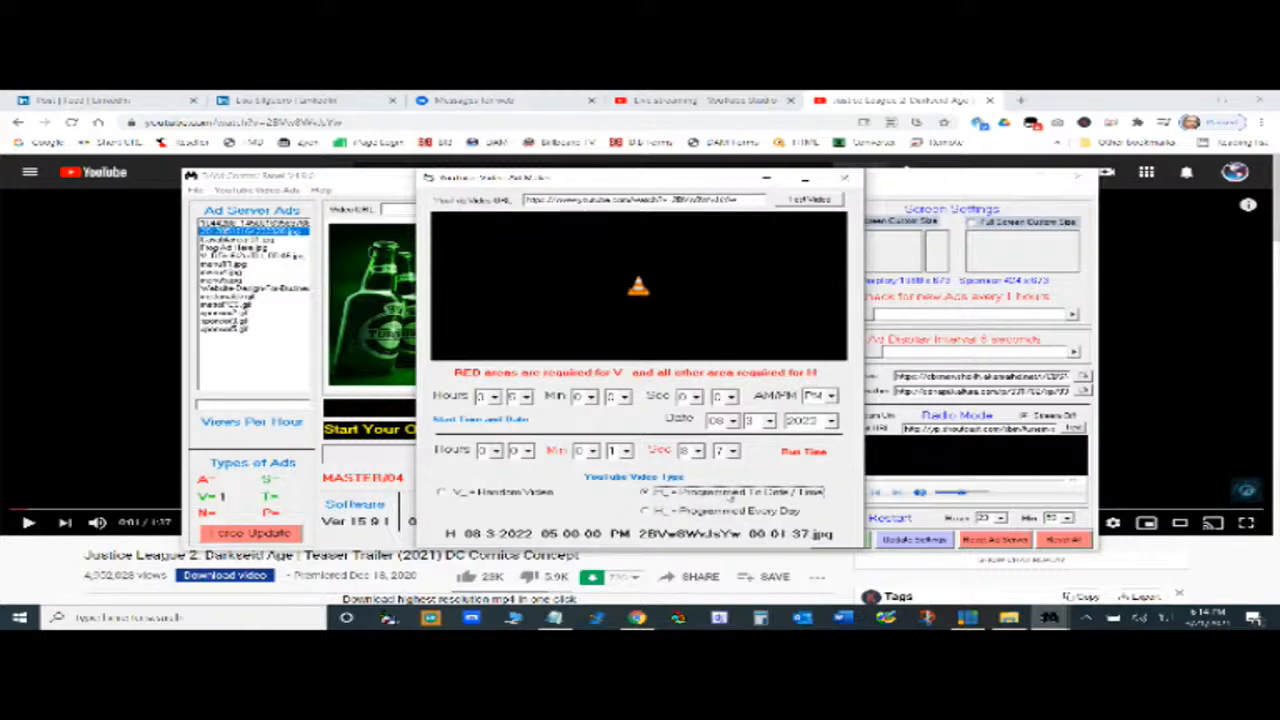
{"action": "left_click", "coordinate": [646, 511]}
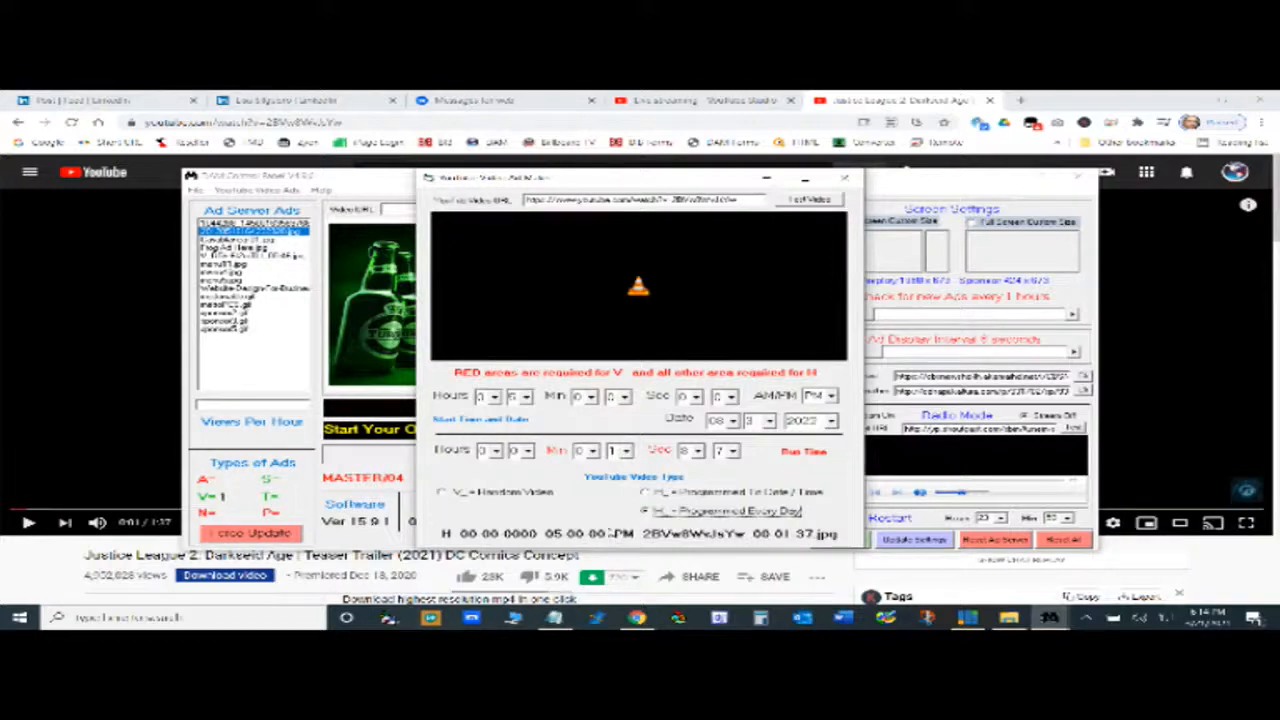
{"action": "left_click", "coordinate": [441, 493]}
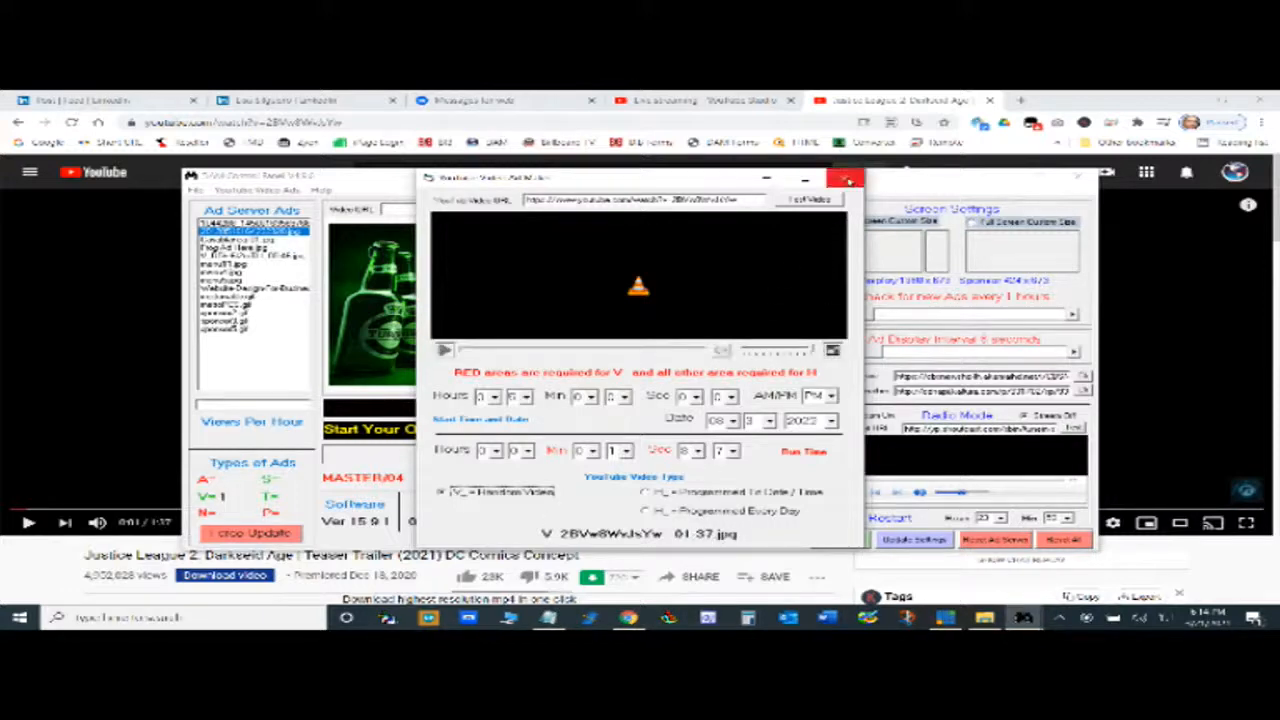
{"action": "left_click", "coordinate": [846, 179]}
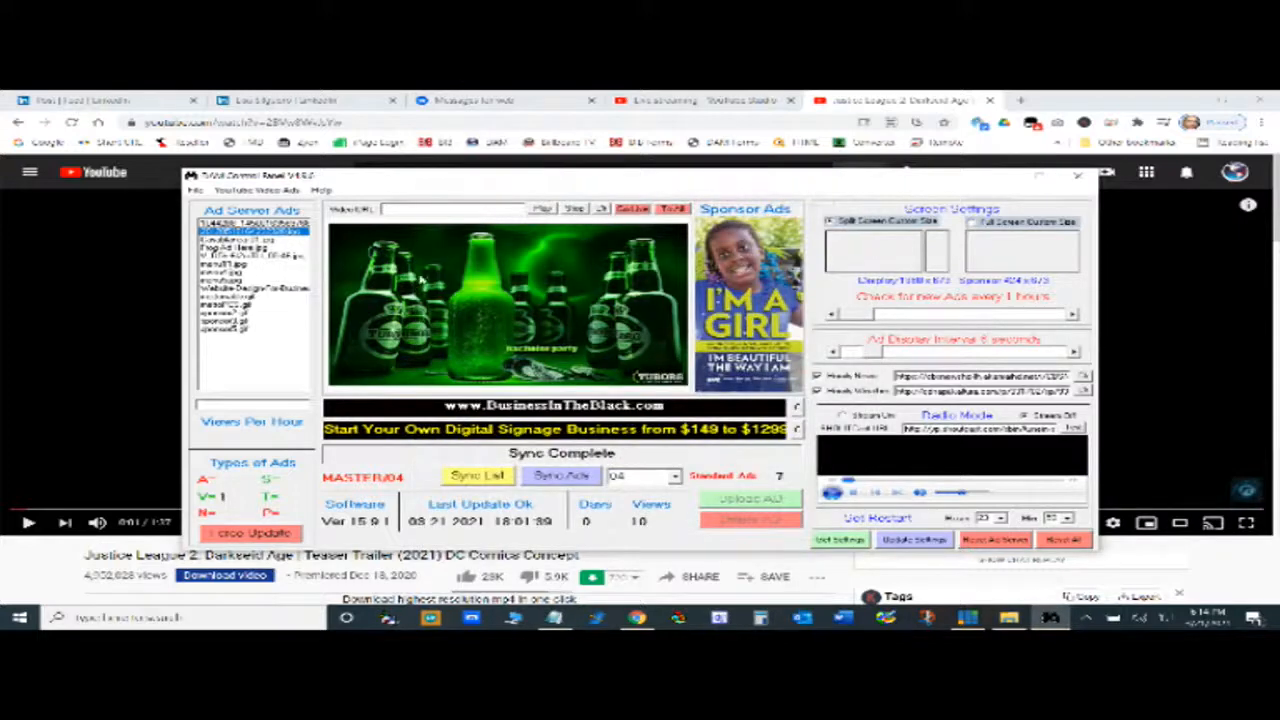
Step: Run a trigger image test with the Casablanca poster from the A Sample_Ads folder inside the mini billboards folder on the Data drive
{"action": "left_click", "coordinate": [196, 190]}
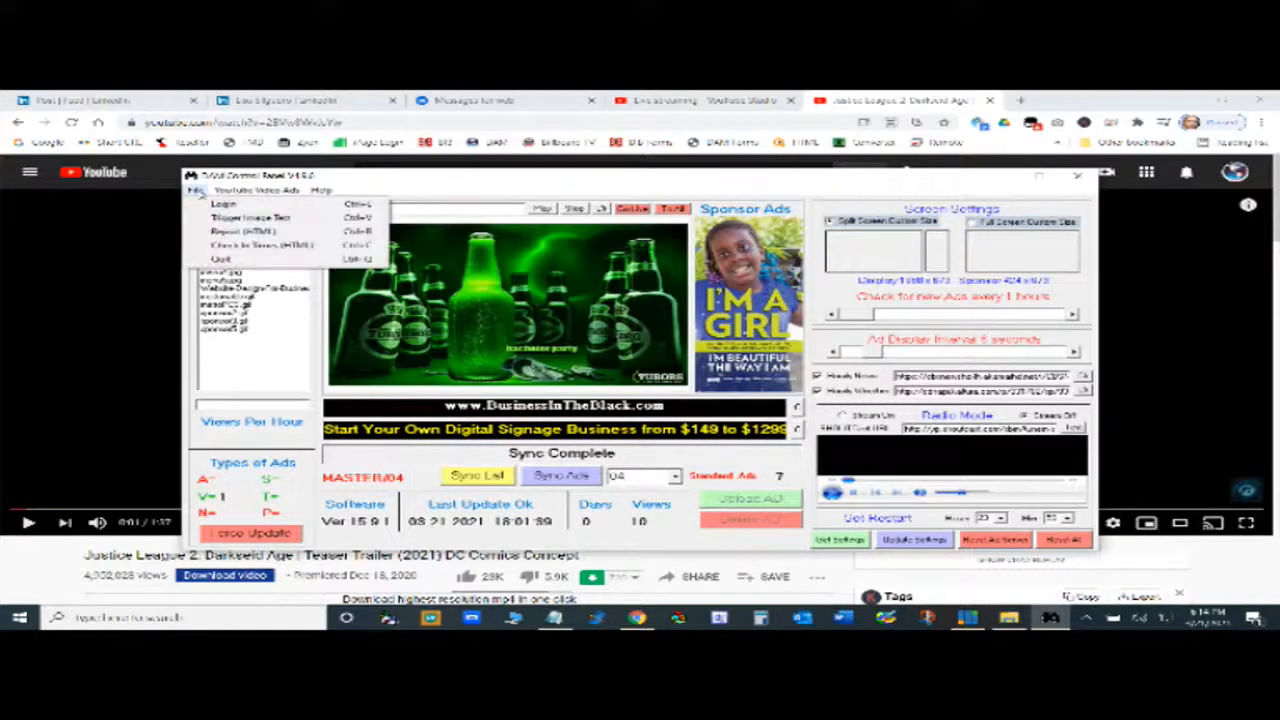
{"action": "left_click", "coordinate": [245, 217]}
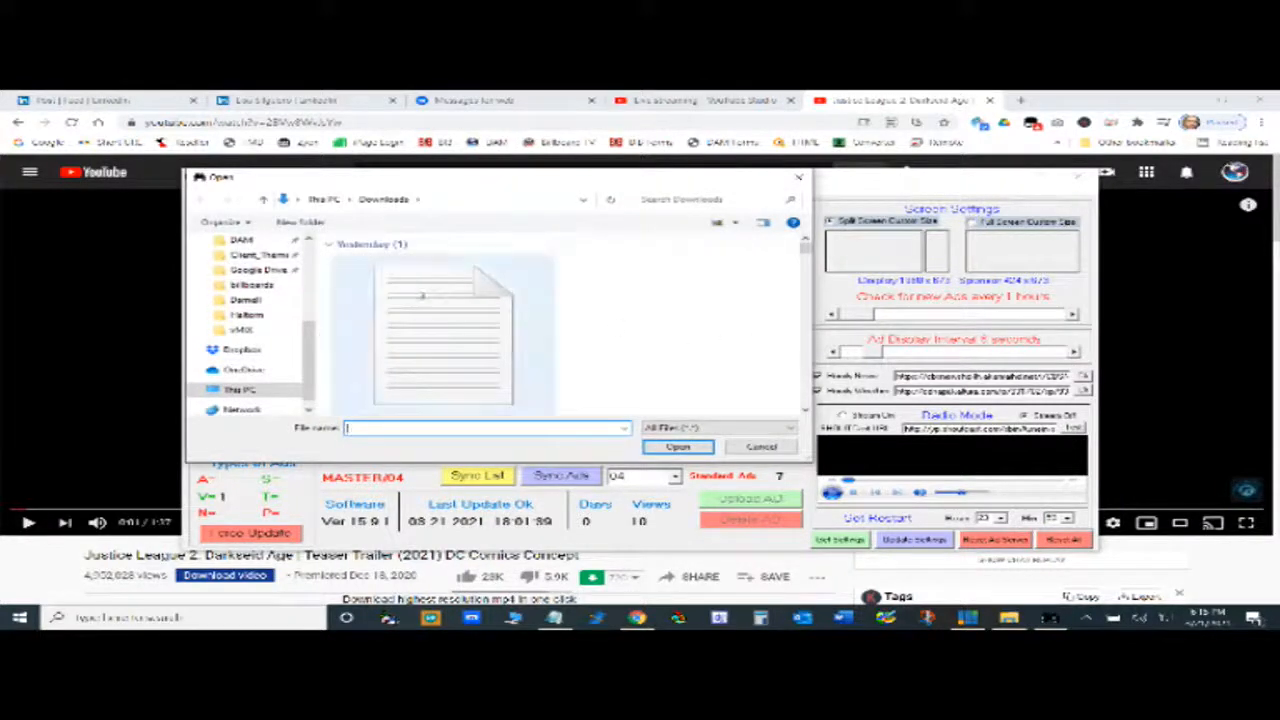
{"action": "left_click_drag", "start_coordinate": [312, 345], "coordinate": [309, 256]}
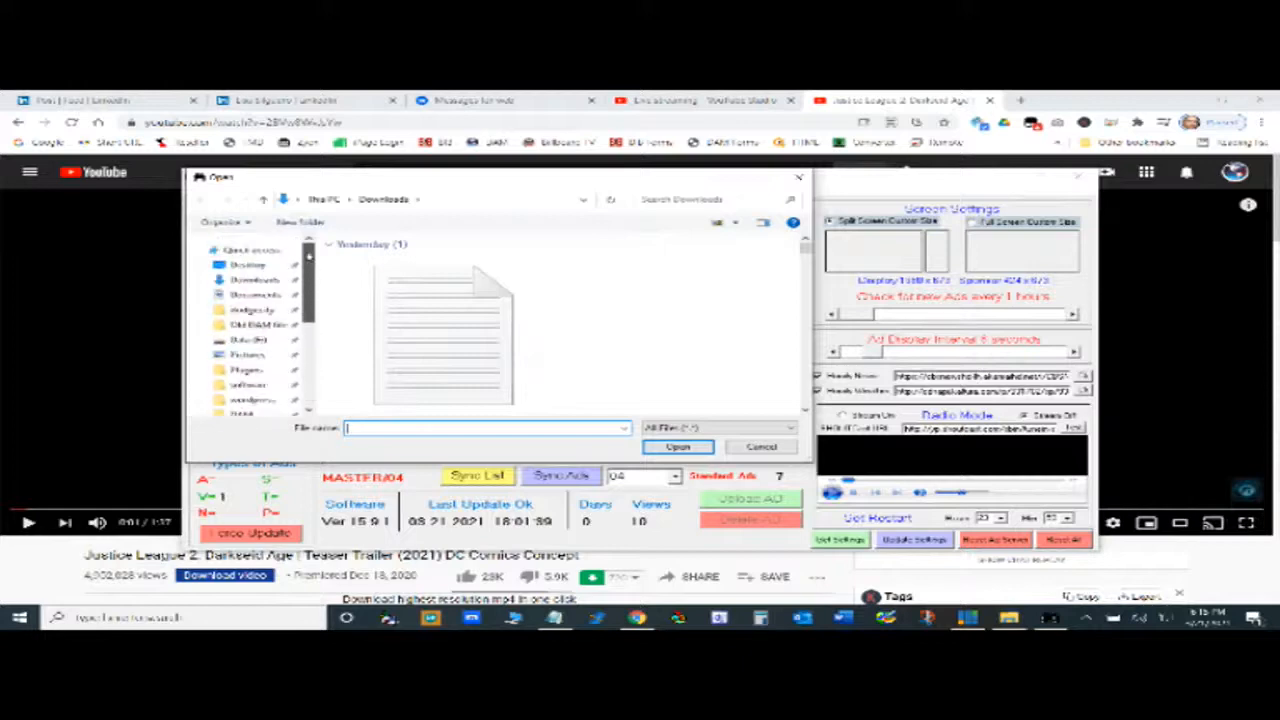
{"action": "left_click", "coordinate": [250, 339]}
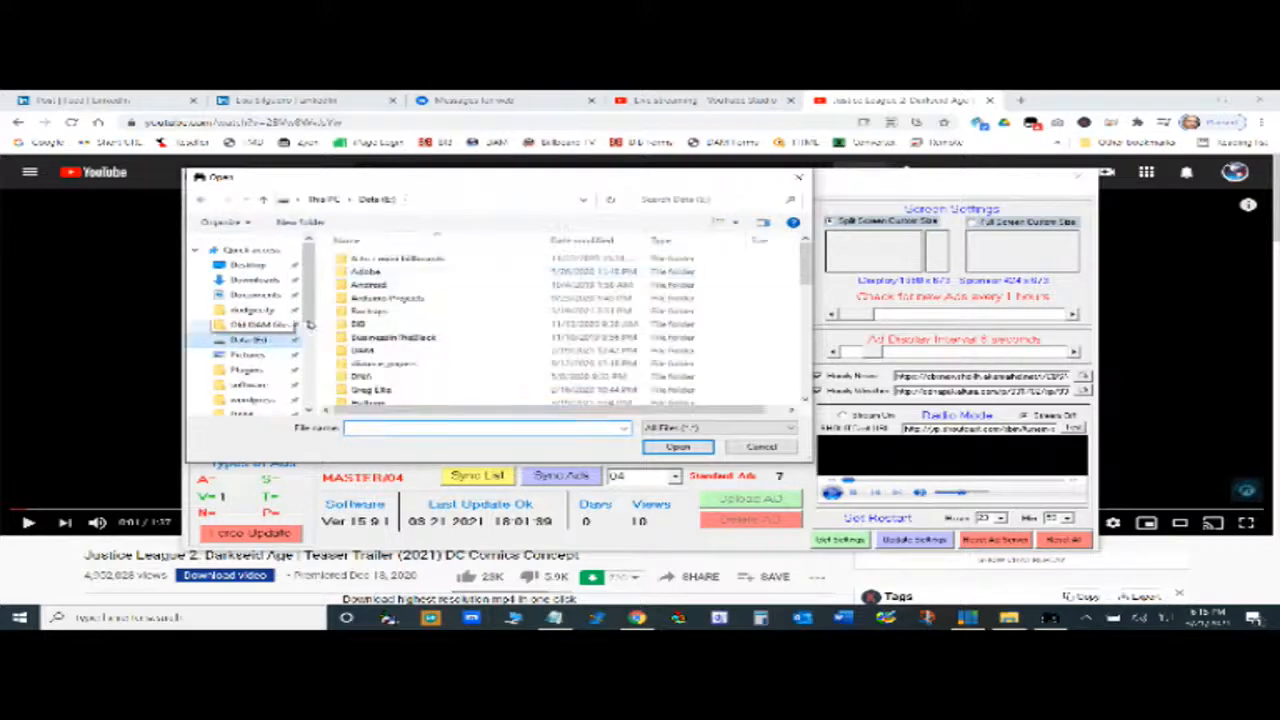
{"action": "double_click", "coordinate": [399, 260]}
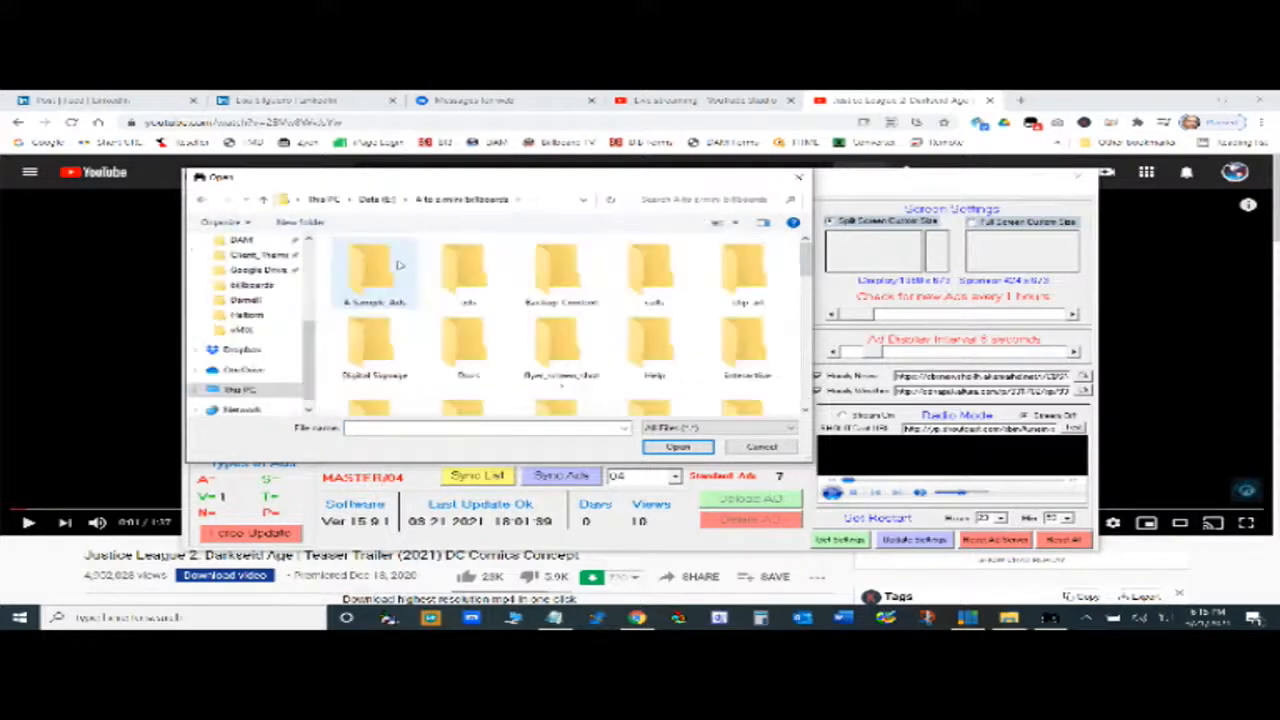
{"action": "double_click", "coordinate": [399, 264]}
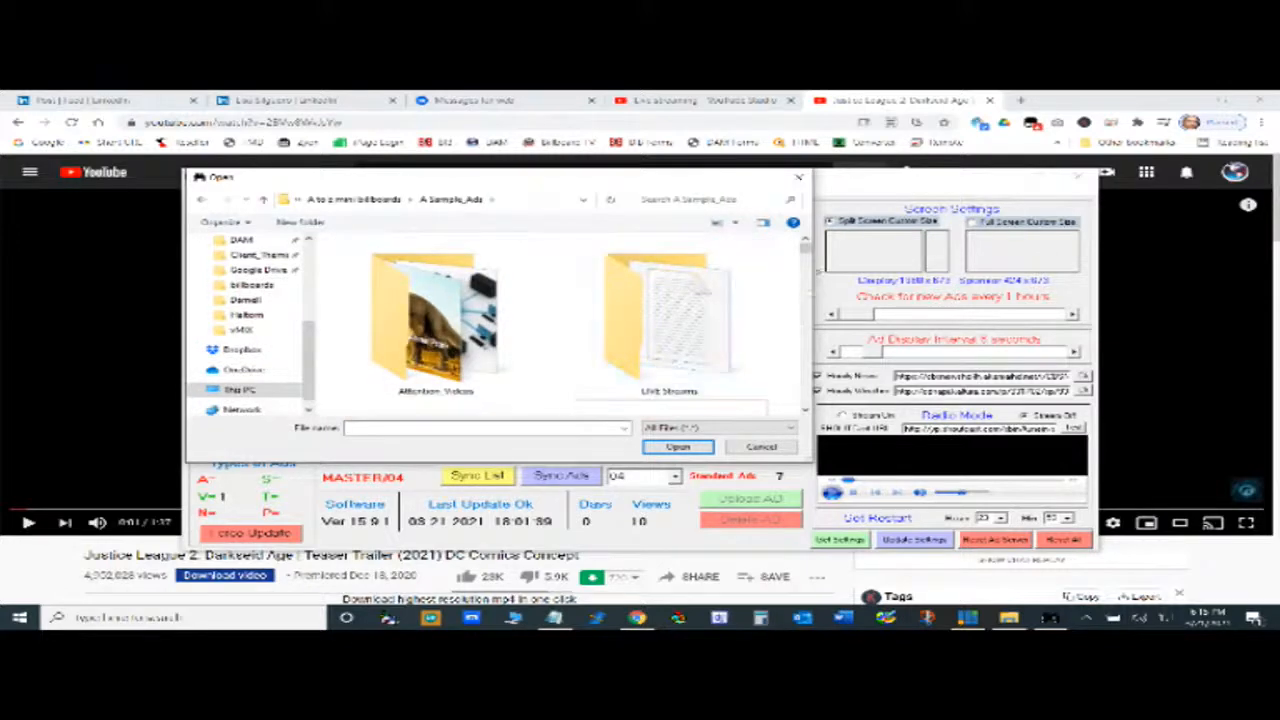
{"action": "left_click_drag", "start_coordinate": [806, 249], "coordinate": [806, 282]}
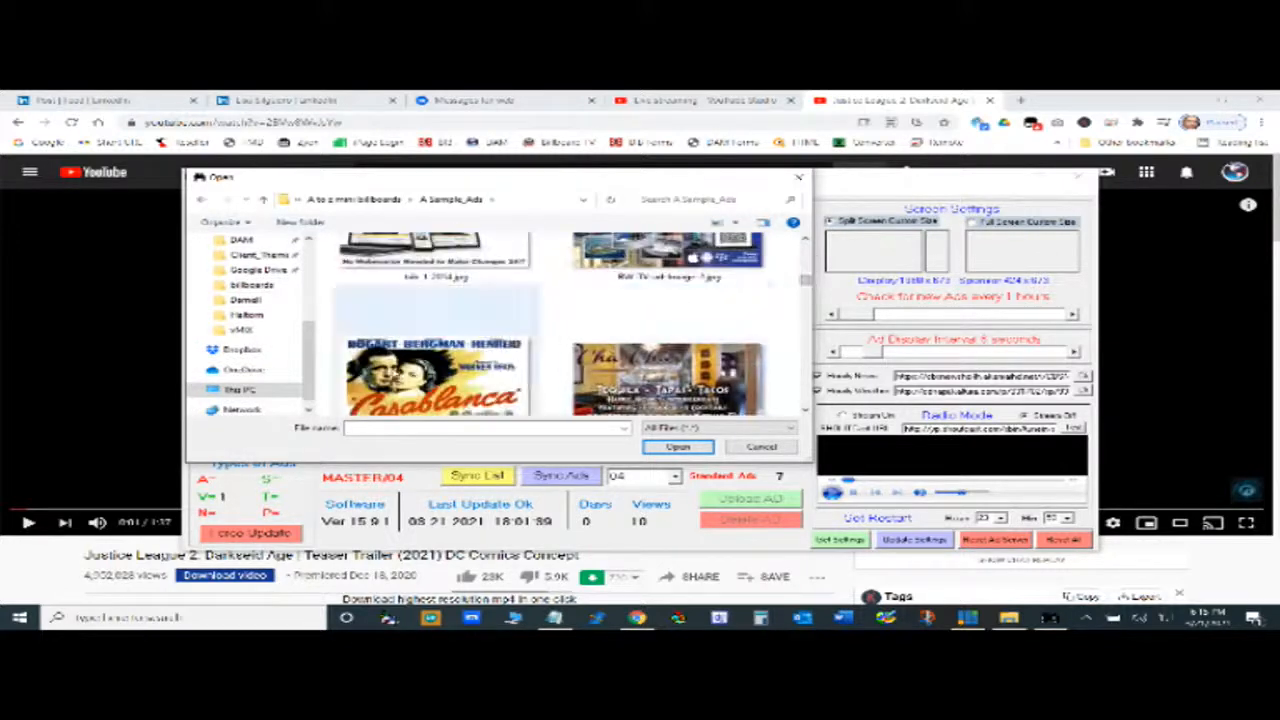
{"action": "double_click", "coordinate": [435, 375]}
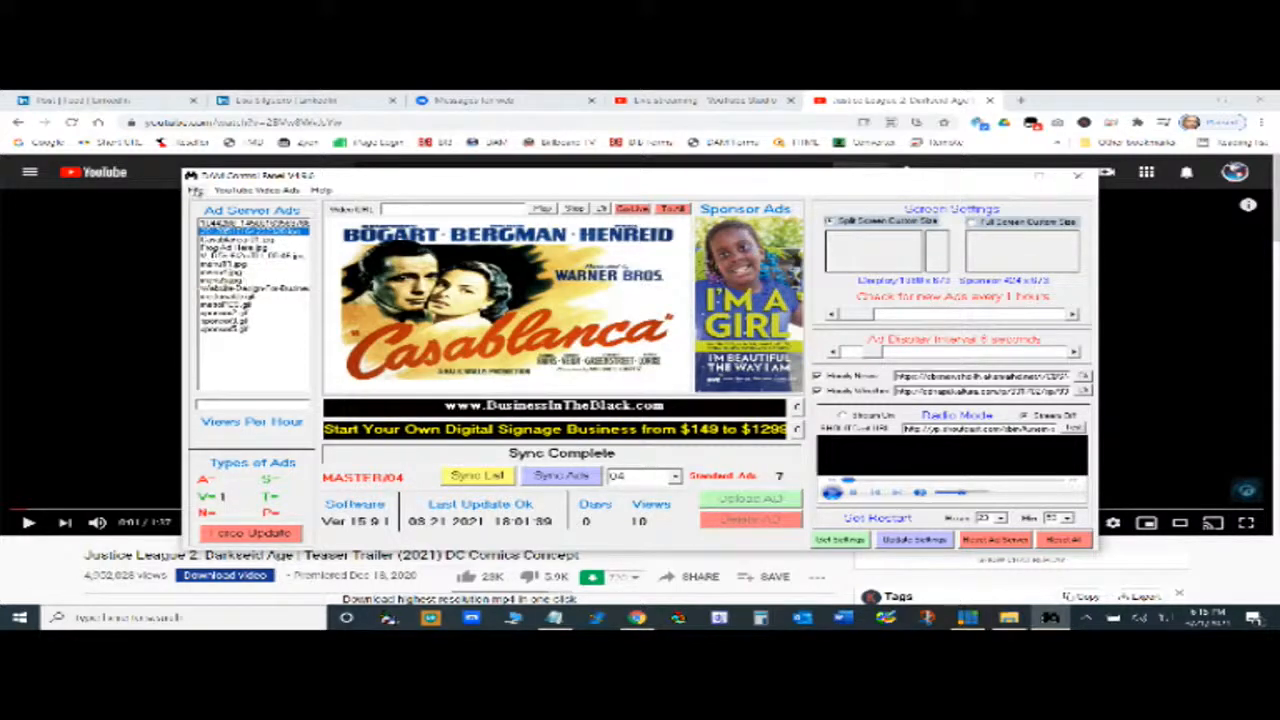
Step: Run a trigger image test with the V_ dinosaur video ad image from the Attention_Videos folder
{"action": "left_click", "coordinate": [195, 190]}
{"action": "left_click", "coordinate": [245, 218]}
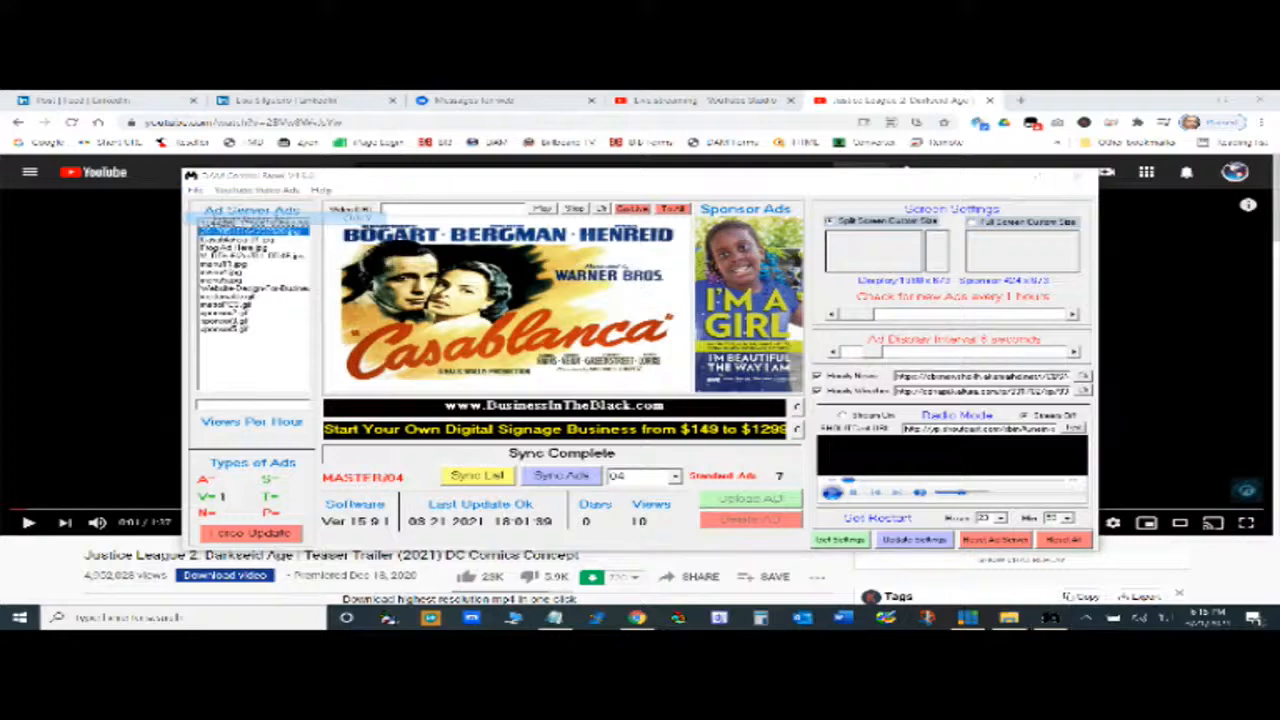
{"action": "double_click", "coordinate": [530, 340]}
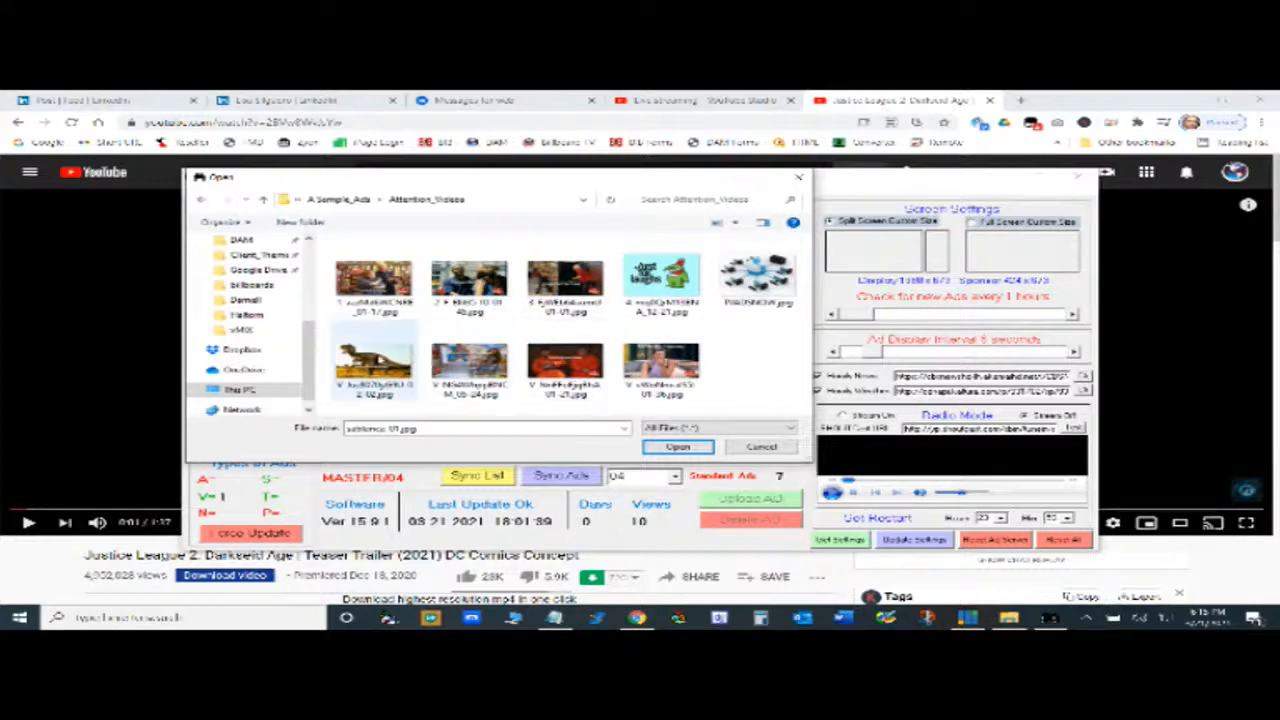
{"action": "double_click", "coordinate": [428, 362]}
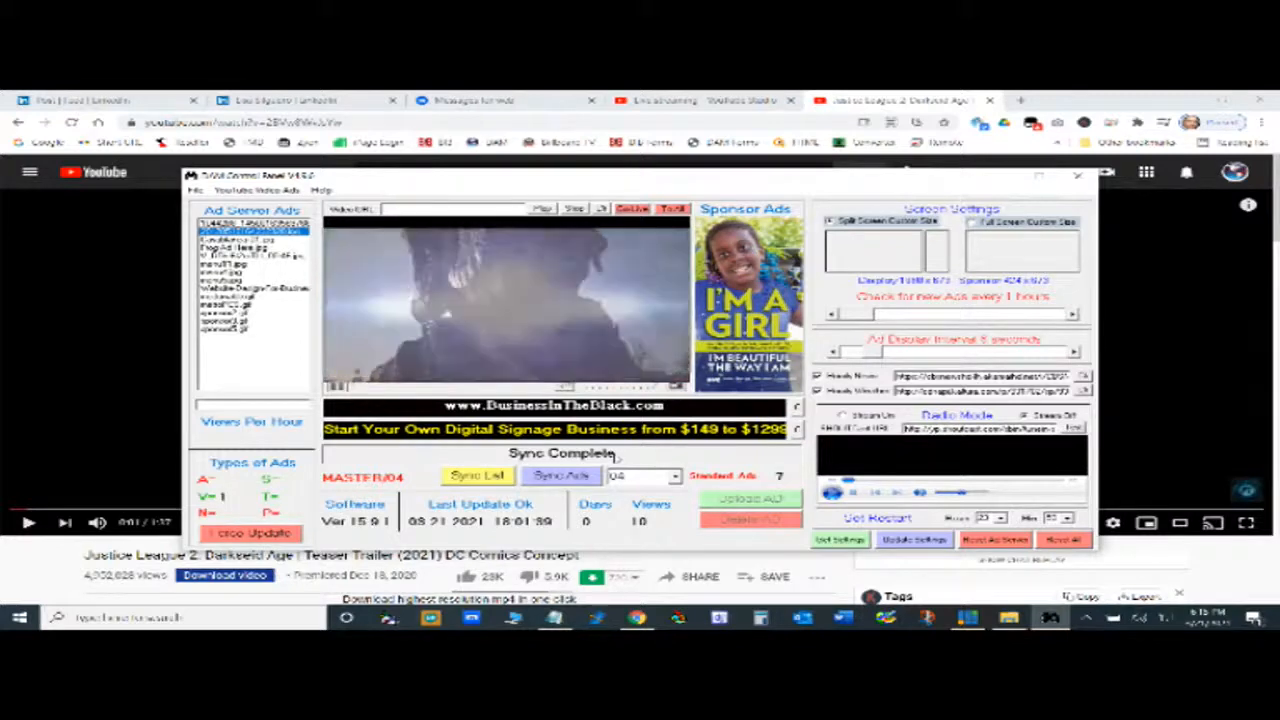
Step: Lower the system volume while the test video plays, then stop its playback
{"action": "key", "text": "XF86AudioLowerVolume"}
{"action": "key", "text": "XF86AudioLowerVolume"}
{"action": "key", "text": "XF86AudioLowerVolume"}
{"action": "key", "text": "XF86AudioLowerVolume"}
{"action": "key", "text": "XF86AudioLowerVolume"}
{"action": "key", "text": "XF86AudioLowerVolume"}
{"action": "key", "text": "XF86AudioLowerVolume"}
{"action": "key", "text": "XF86AudioLowerVolume"}
{"action": "key", "text": "XF86AudioLowerVolume"}
{"action": "key", "text": "XF86AudioLowerVolume"}
{"action": "key", "text": "XF86AudioLowerVolume"}
{"action": "key", "text": "XF86AudioLowerVolume"}
{"action": "key", "text": "XF86AudioLowerVolume"}
{"action": "key", "text": "XF86AudioLowerVolume"}
{"action": "key", "text": "XF86AudioLowerVolume"}
{"action": "key", "text": "XF86AudioLowerVolume"}
{"action": "key", "text": "XF86AudioLowerVolume"}
{"action": "key", "text": "XF86AudioLowerVolume"}
{"action": "key", "text": "XF86AudioLowerVolume"}
{"action": "key", "text": "XF86AudioLowerVolume"}
{"action": "key", "text": "XF86AudioLowerVolume"}
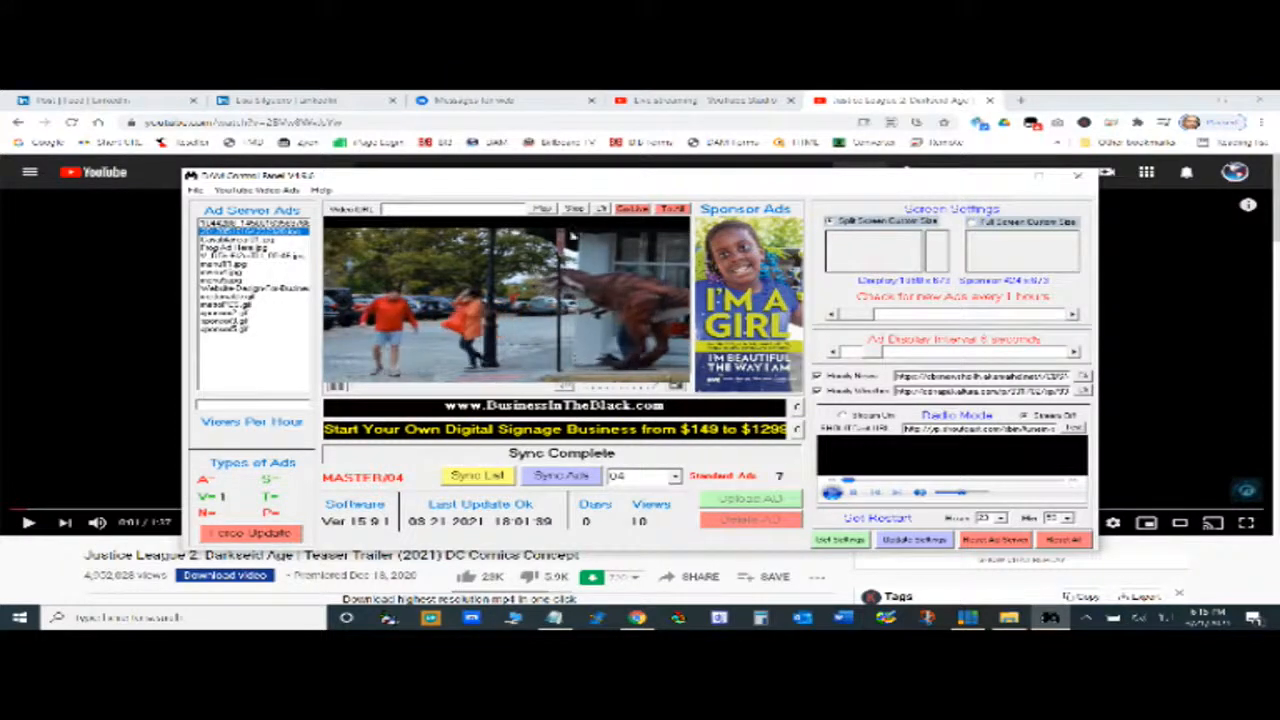
{"action": "left_click", "coordinate": [574, 208]}
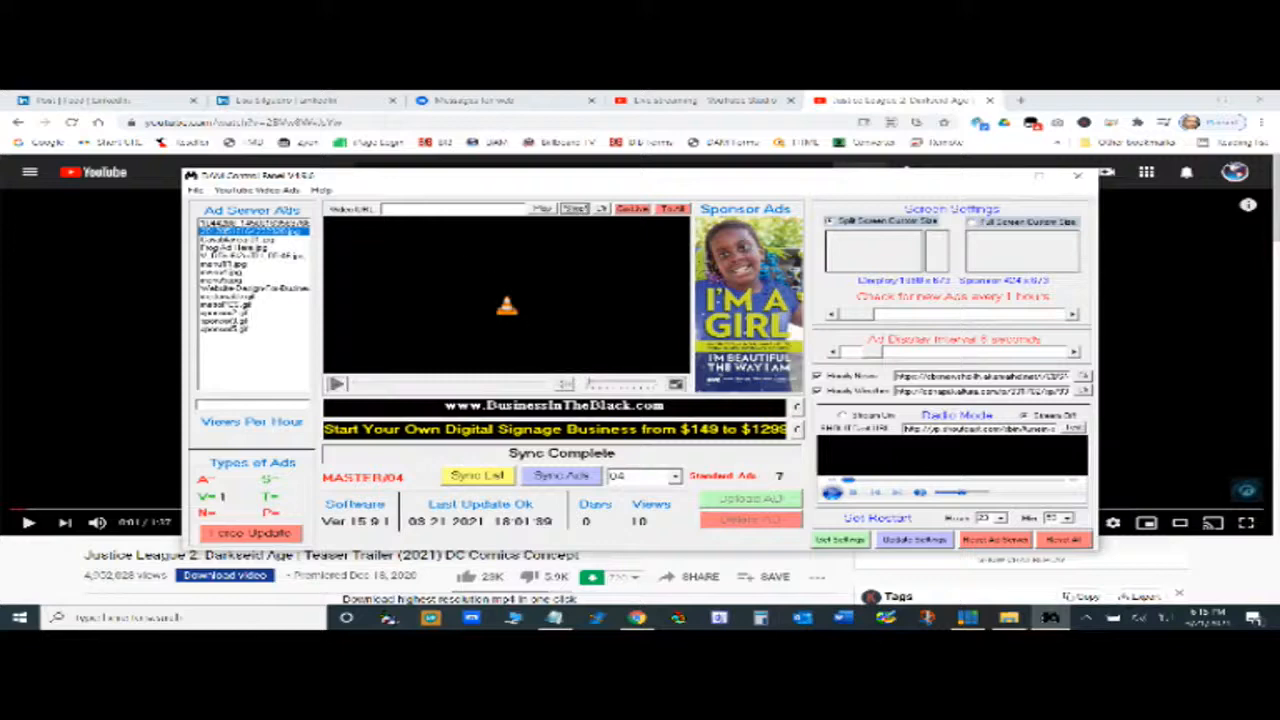
{"action": "left_click", "coordinate": [195, 190]}
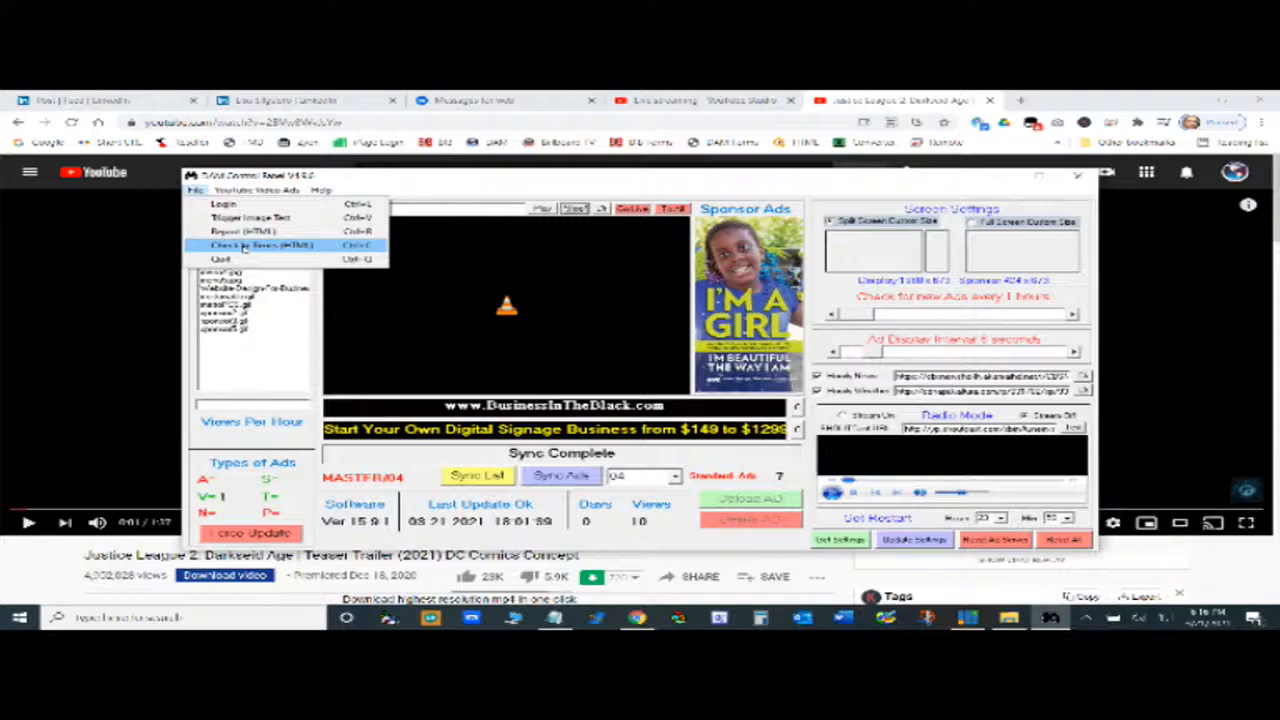
{"action": "left_click", "coordinate": [243, 246]}
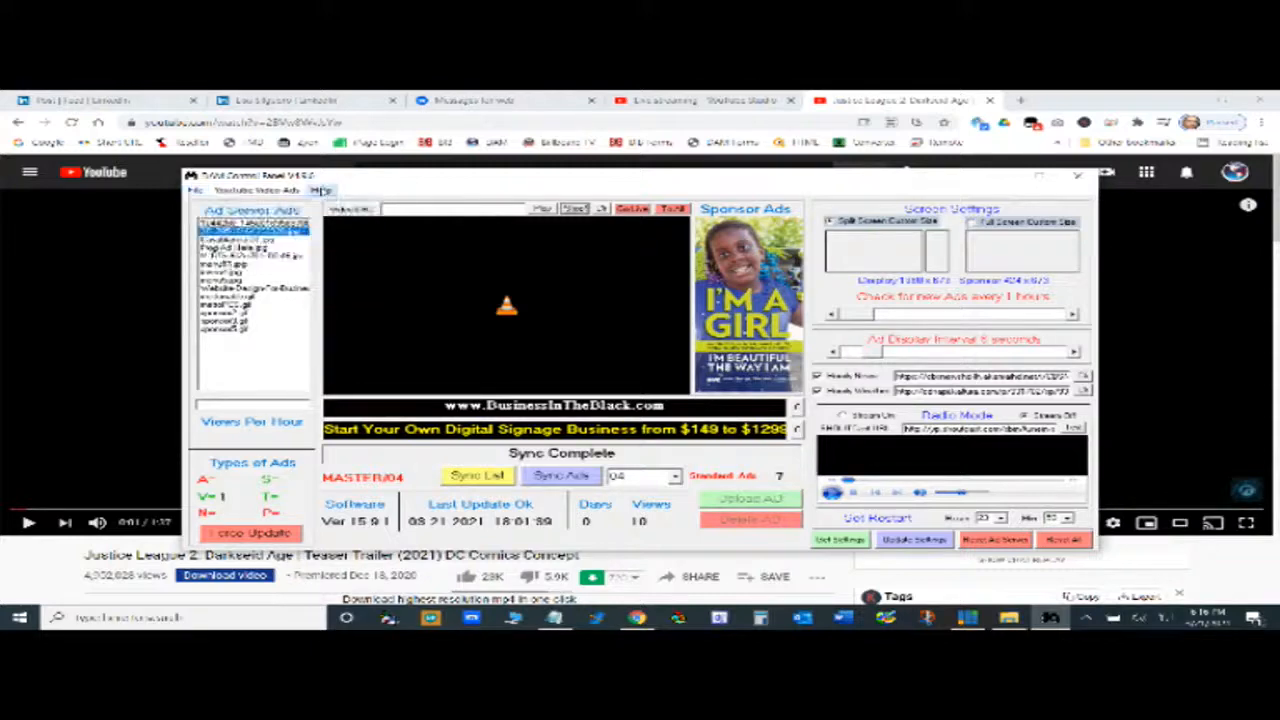
{"action": "left_click", "coordinate": [195, 190]}
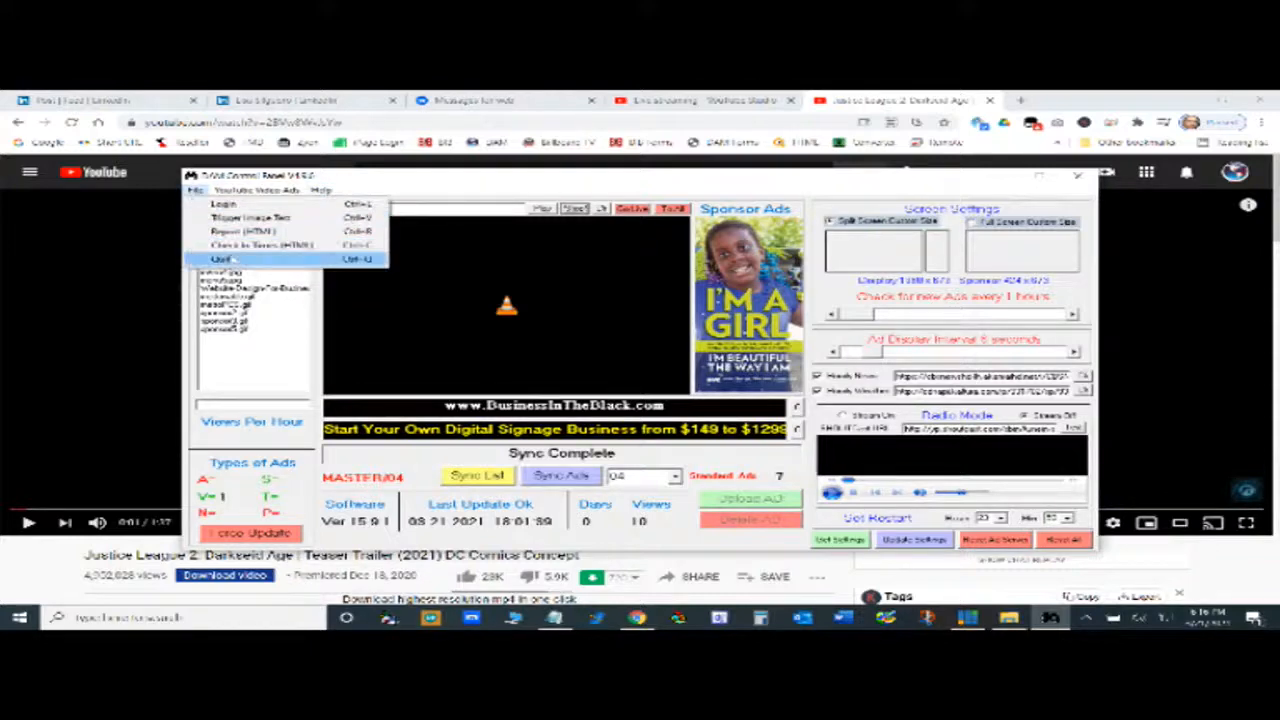
{"action": "left_click", "coordinate": [712, 192]}
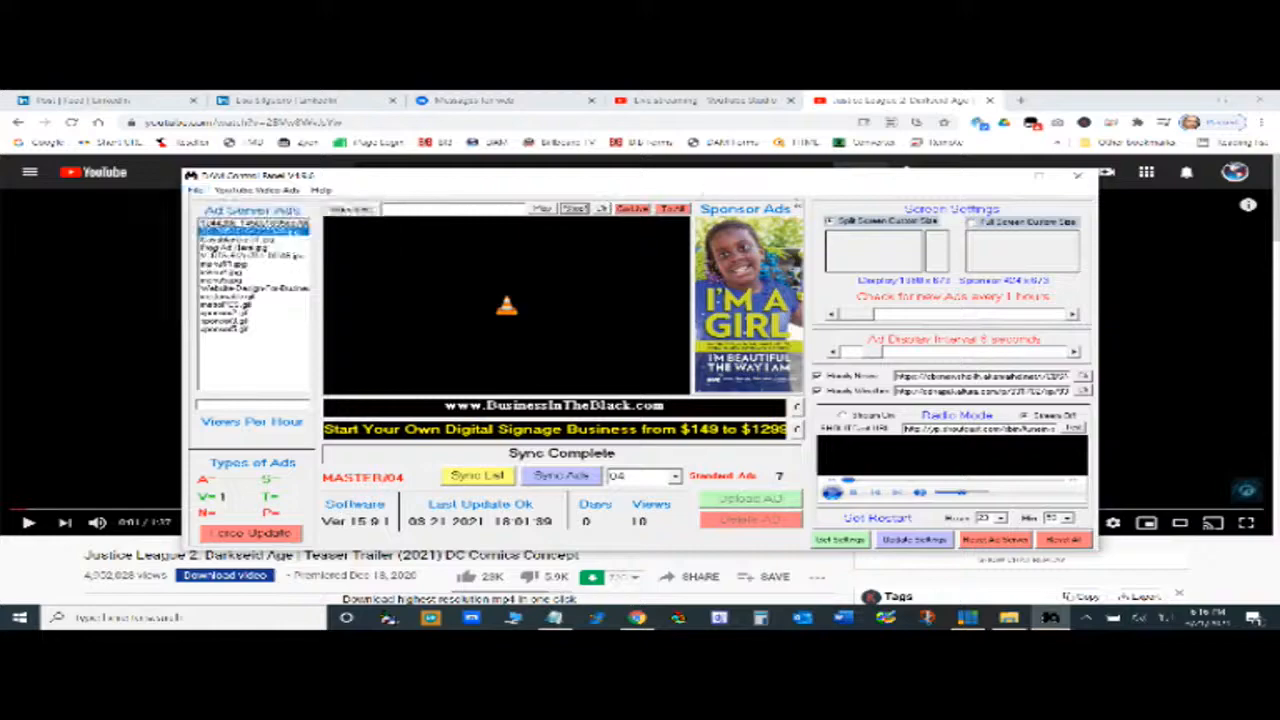
Step: Minimize and restore the DAM Control Panel, then switch to the vMix window
{"action": "left_click", "coordinate": [1006, 180]}
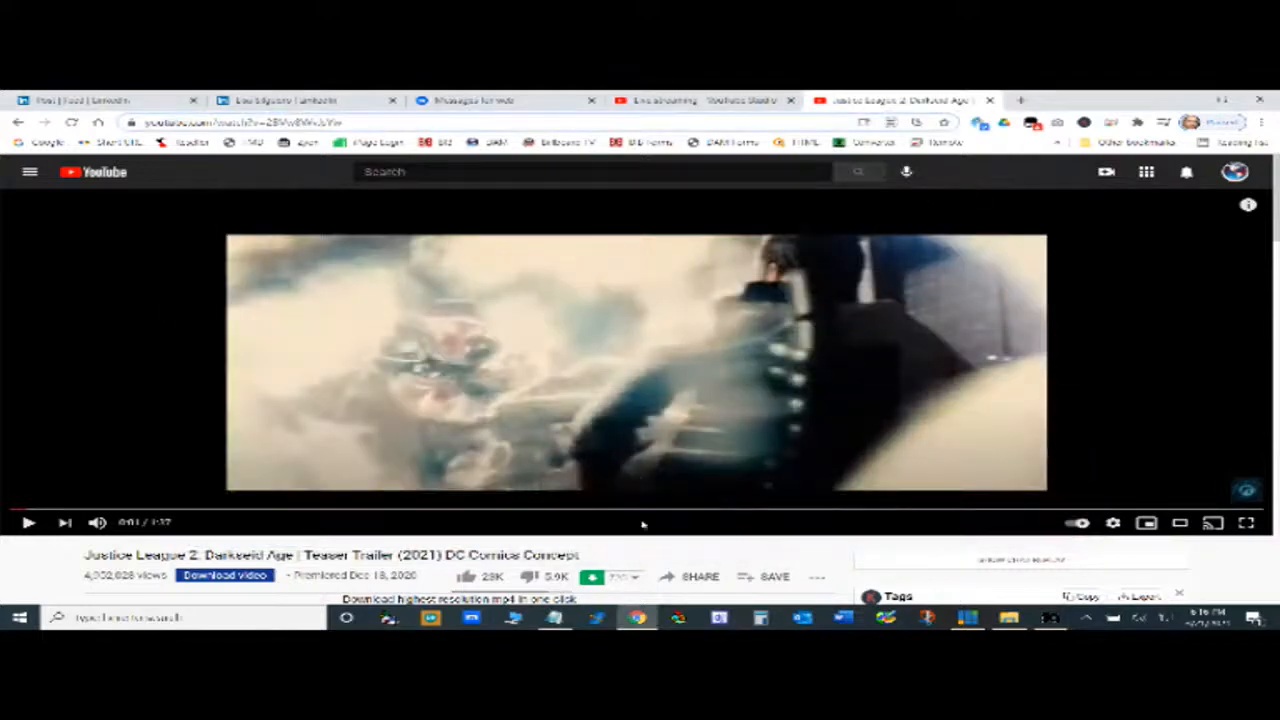
{"action": "left_click", "coordinate": [1050, 617]}
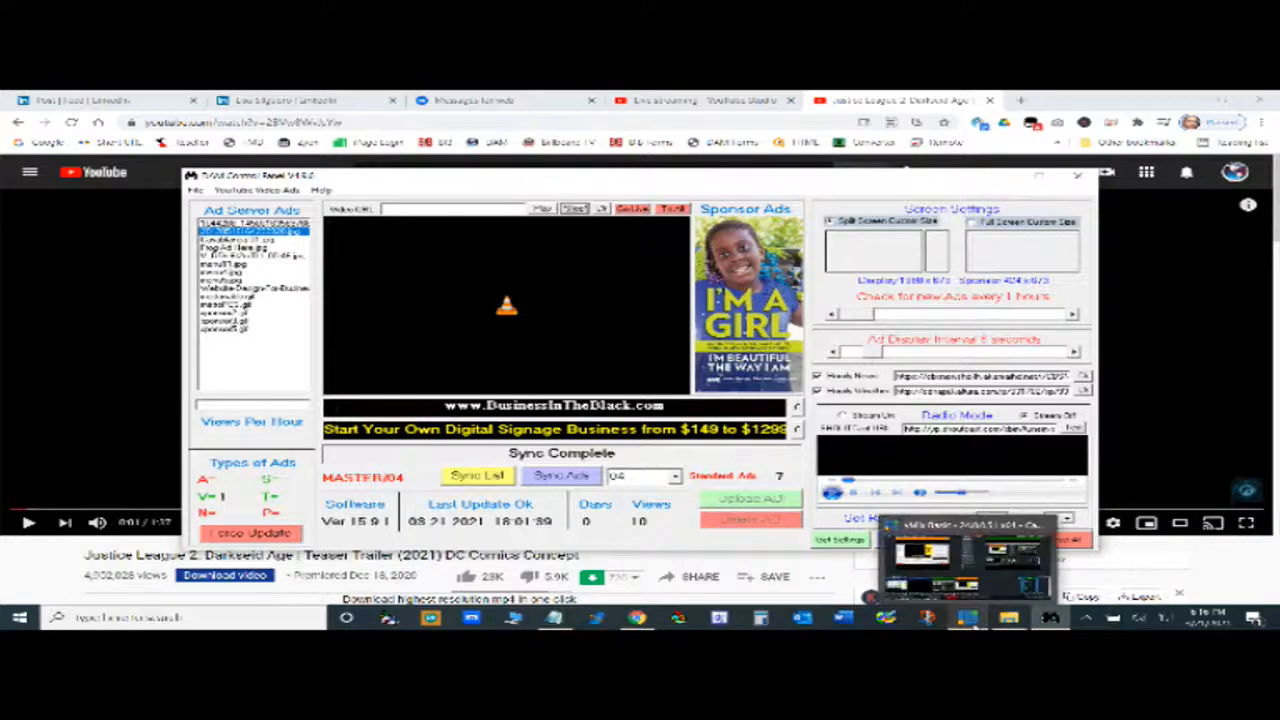
{"action": "left_click", "coordinate": [974, 622]}
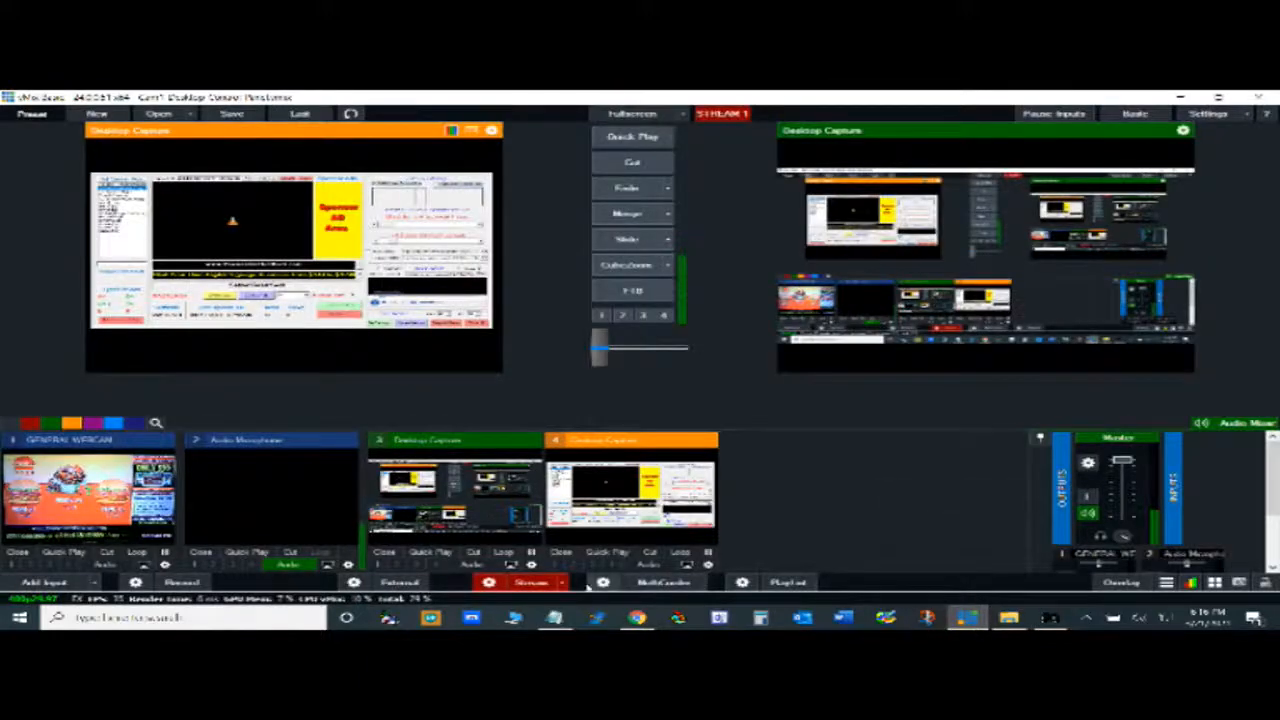